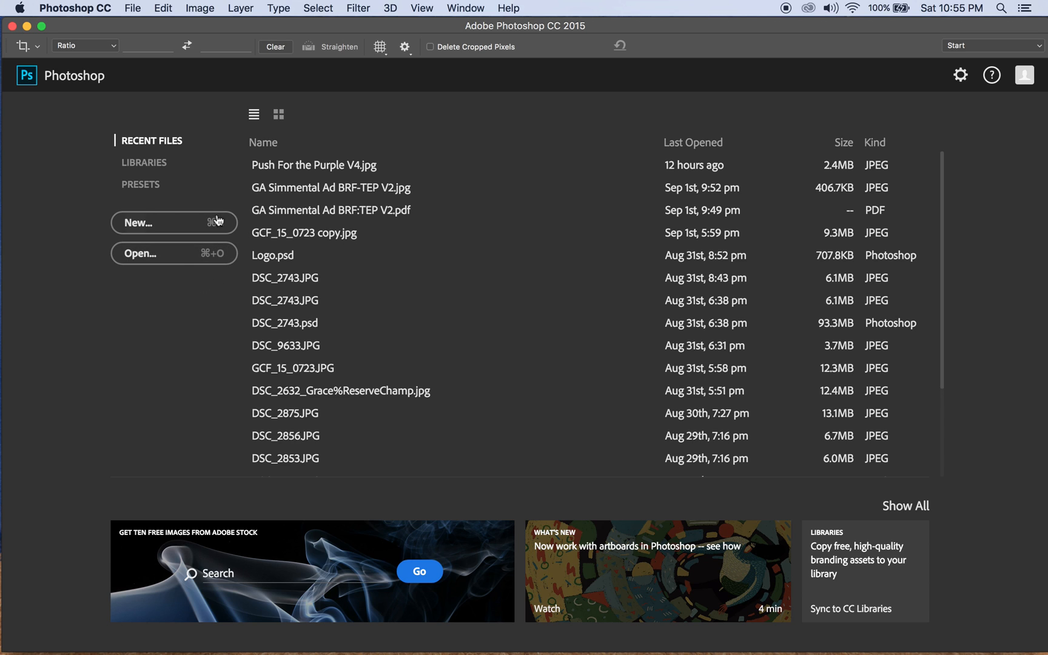
Open the livestock photo GCF_15_0688.JPG from the Desktop folder.
{"action": "left_click", "coordinate": [196, 254]}
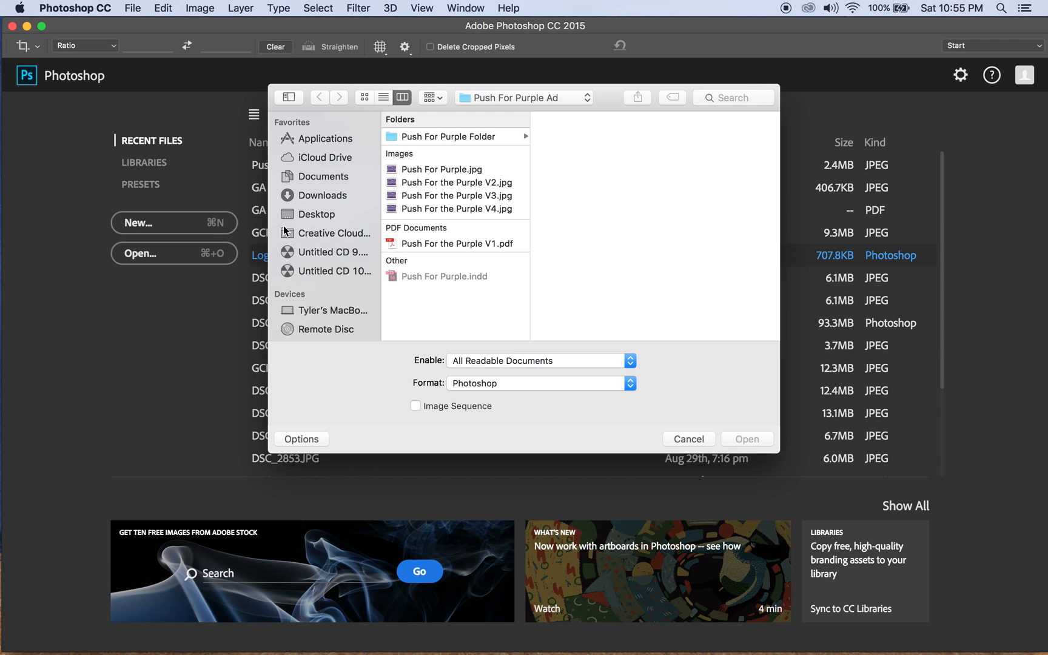
{"action": "left_click", "coordinate": [316, 217]}
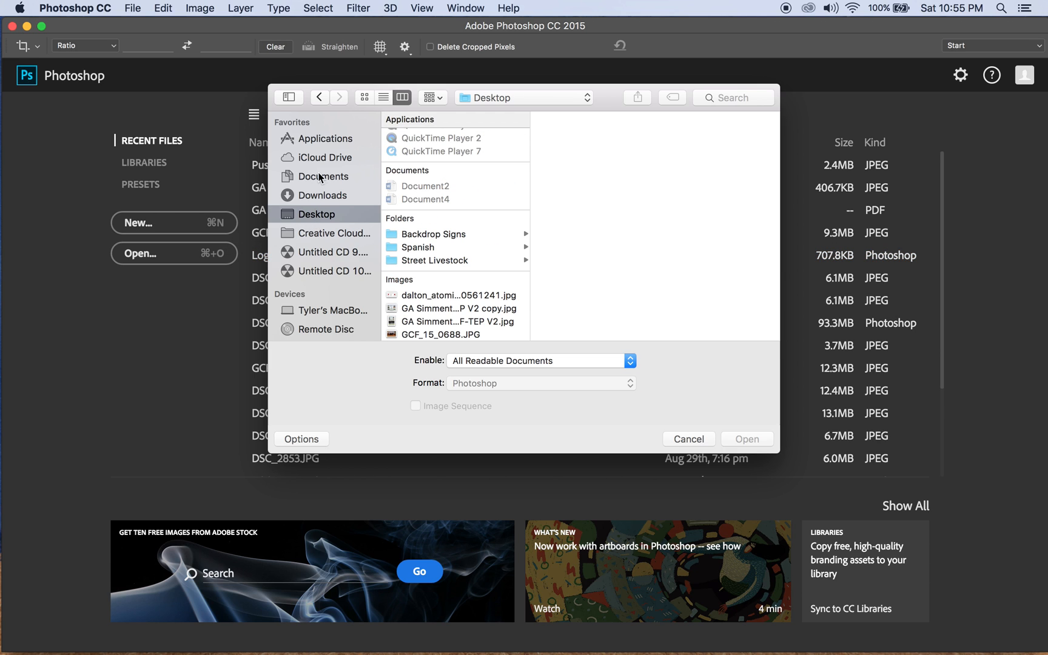
{"action": "scroll", "coordinate": [318, 202], "scroll_direction": "up", "scroll_amount": 1}
{"action": "scroll", "coordinate": [318, 207], "scroll_direction": "down", "scroll_amount": 5}
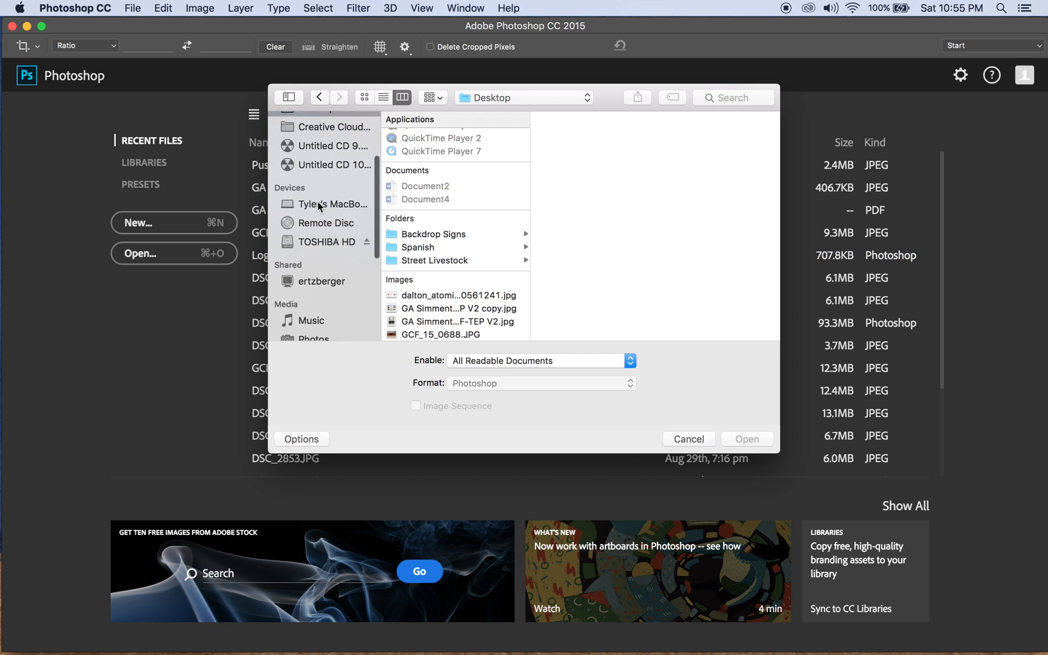
{"action": "scroll", "coordinate": [297, 176], "scroll_direction": "up", "scroll_amount": 5}
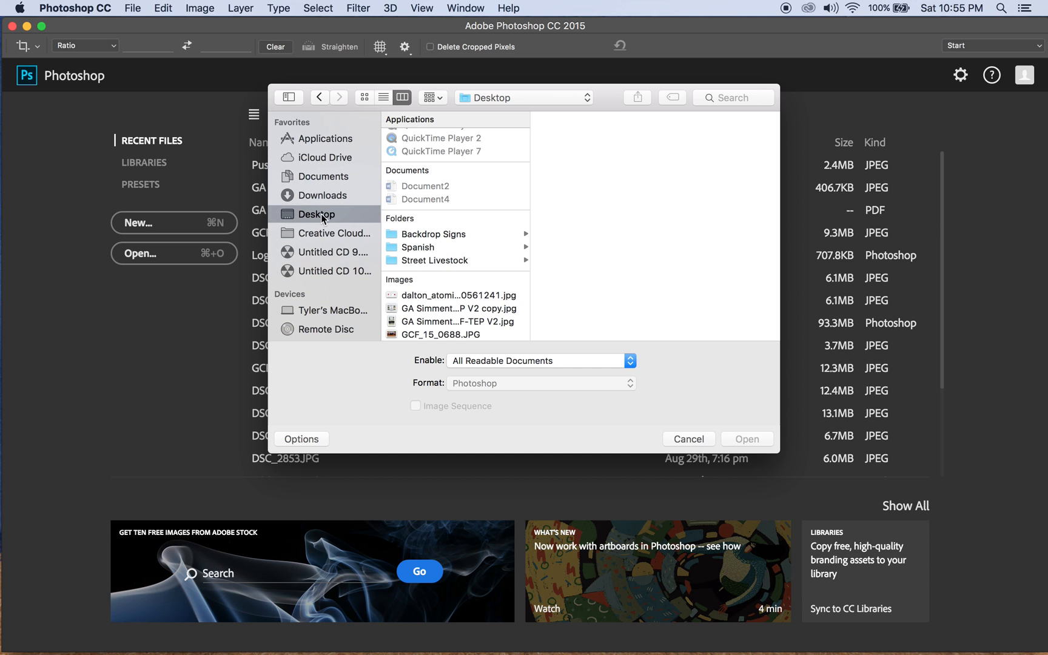
{"action": "scroll", "coordinate": [477, 230], "scroll_direction": "down", "scroll_amount": 5}
{"action": "scroll", "coordinate": [477, 230], "scroll_direction": "down", "scroll_amount": 1}
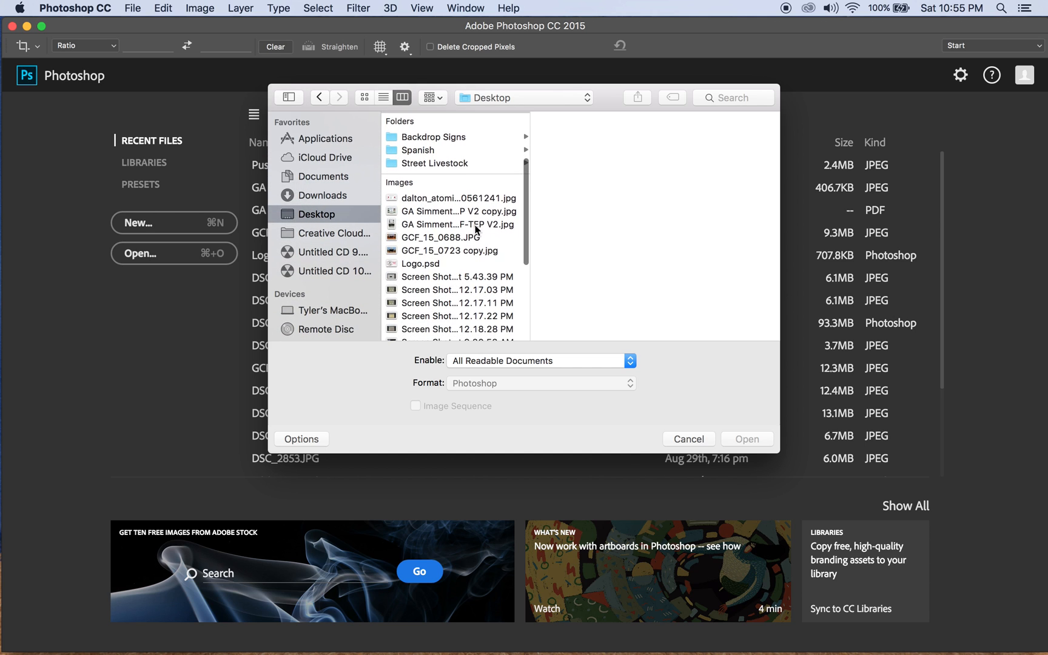
{"action": "left_click", "coordinate": [410, 241]}
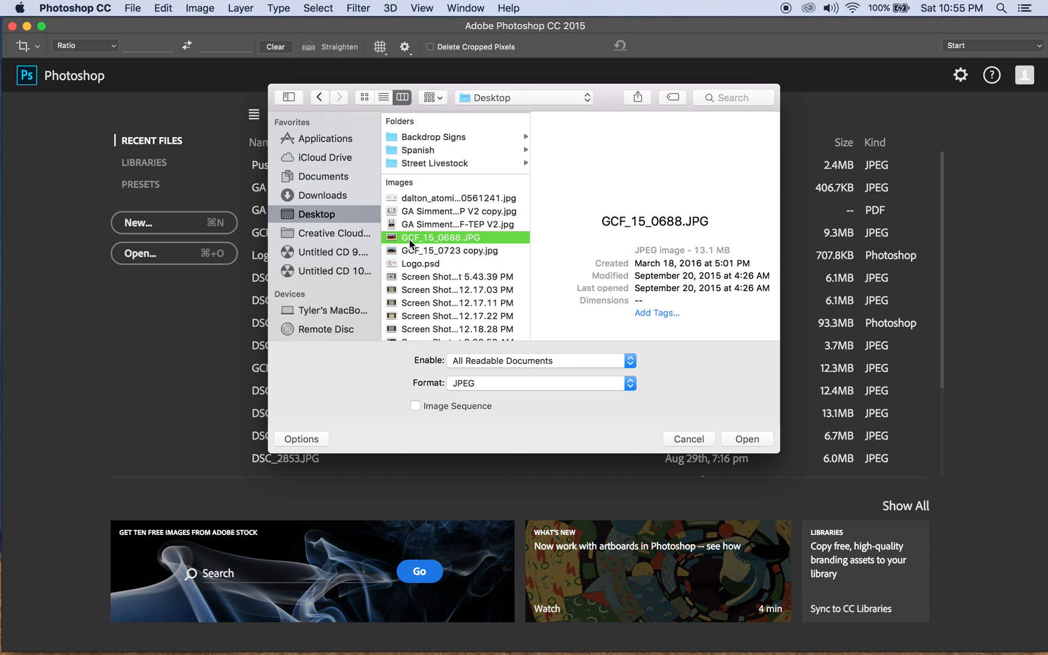
{"action": "scroll", "coordinate": [410, 241], "scroll_direction": "up", "scroll_amount": 1}
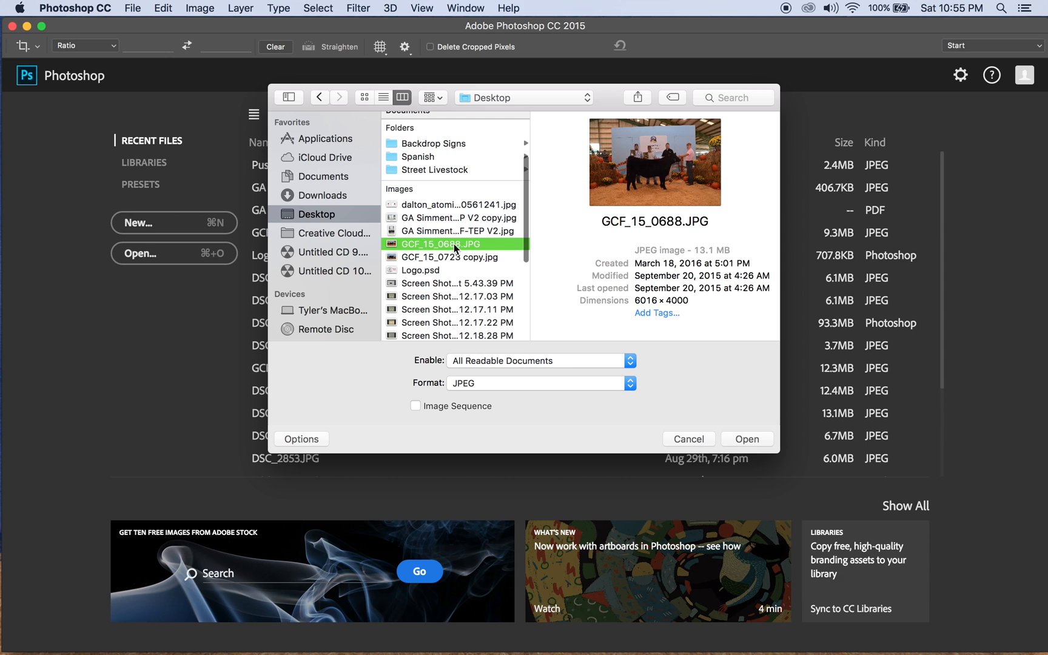
{"action": "left_click", "coordinate": [752, 441]}
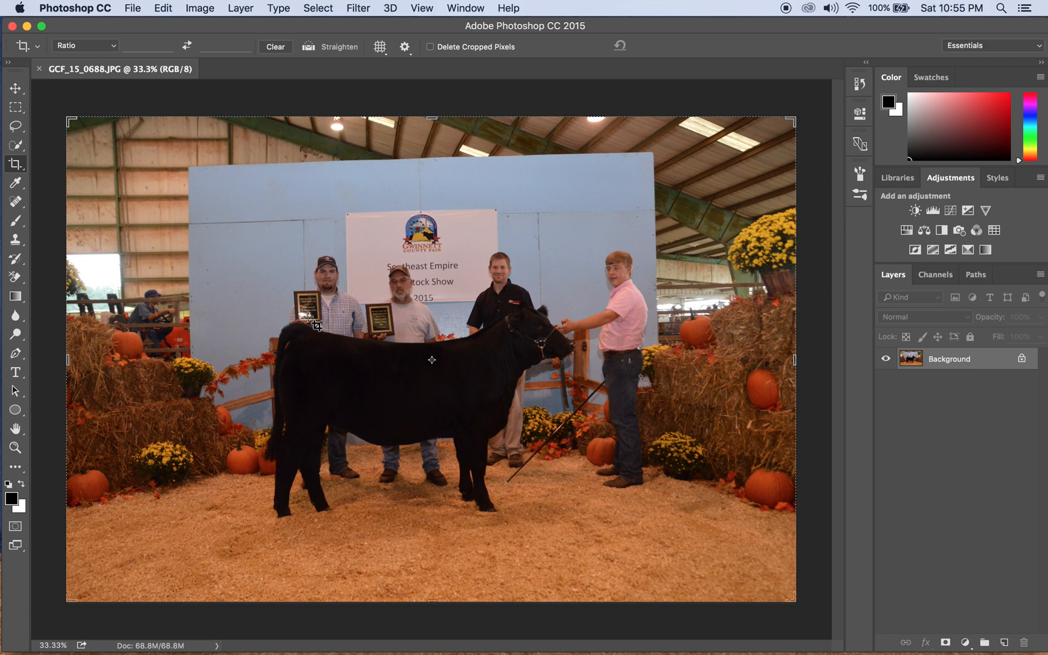
{"action": "key", "text": "super+o"}
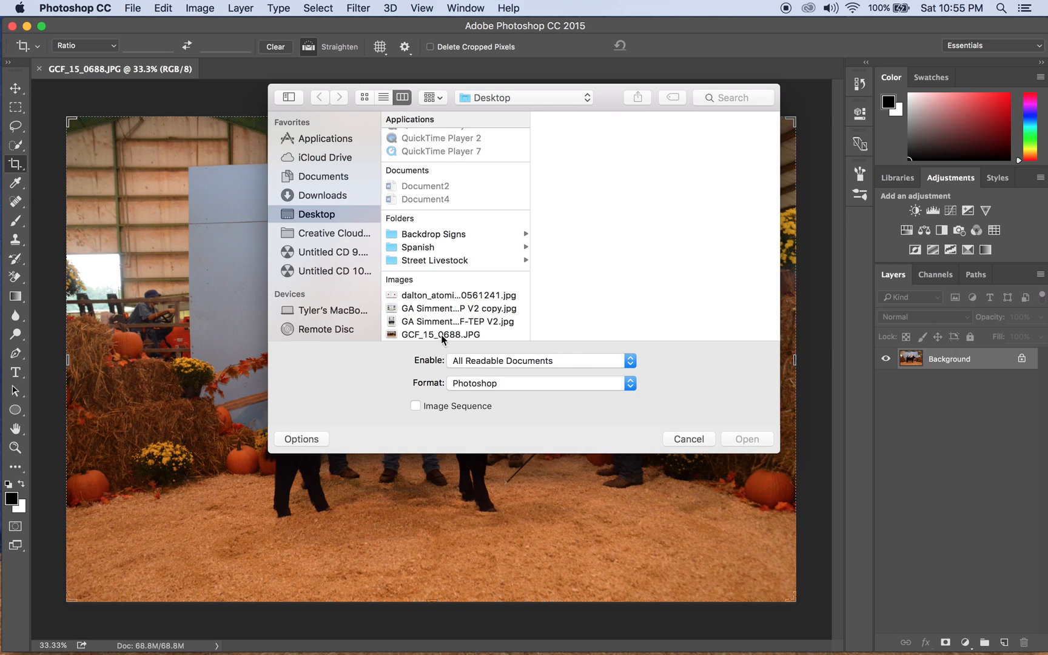
{"action": "left_click", "coordinate": [688, 440]}
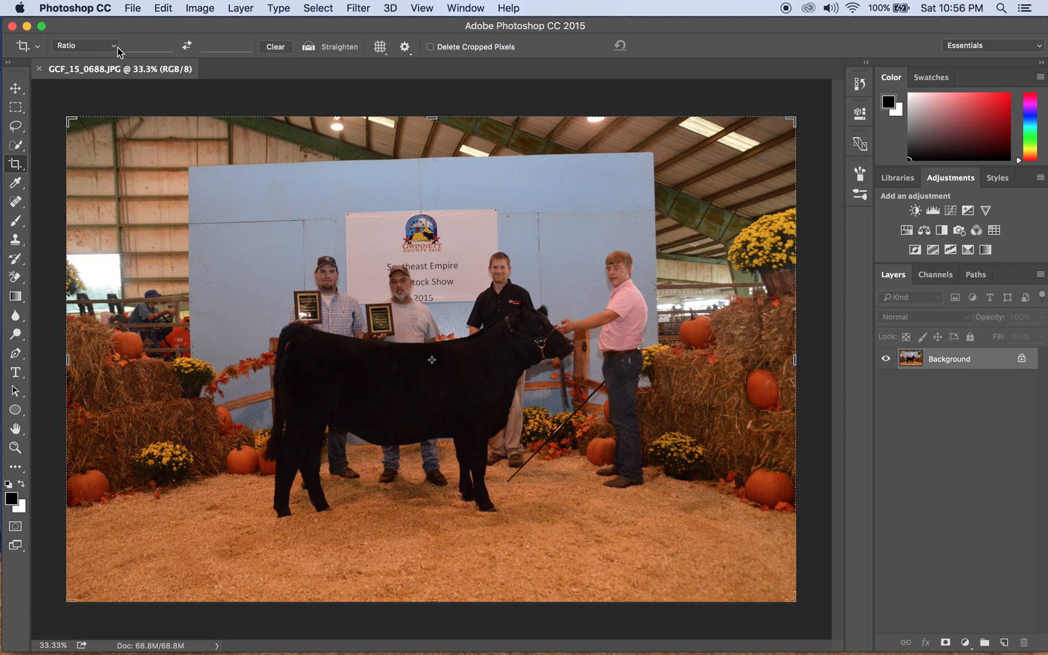
Set the Crop tool ratio to 5 by 7, then swap it to landscape 7:5.
{"action": "left_click", "coordinate": [138, 48]}
{"action": "left_click", "coordinate": [150, 48]}
{"action": "type", "text": "5"}
{"action": "left_click", "coordinate": [209, 46]}
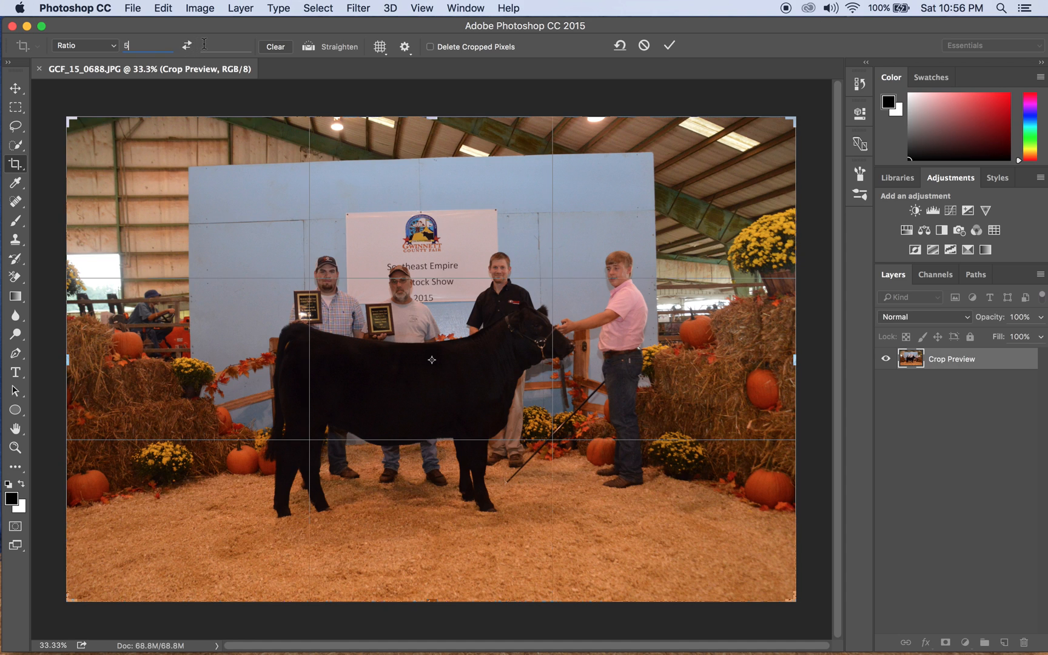
{"action": "type", "text": "7"}
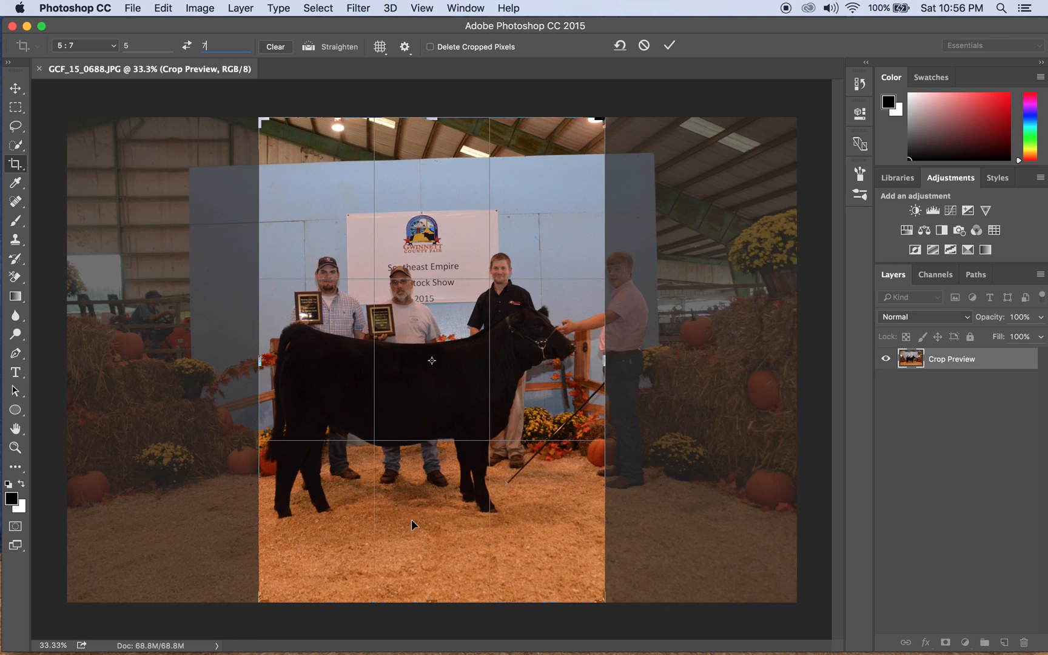
{"action": "left_click", "coordinate": [187, 46]}
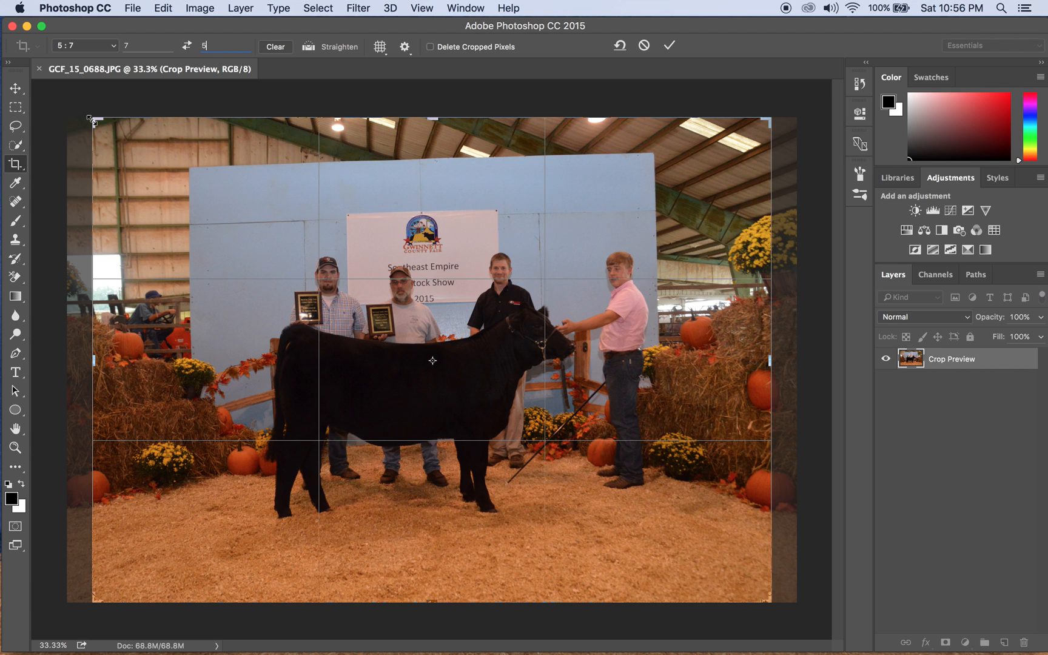
Frame the four people and the black heifer in the crop box and apply the crop.
{"action": "left_click_drag", "start_coordinate": [90, 118], "coordinate": [152, 212]}
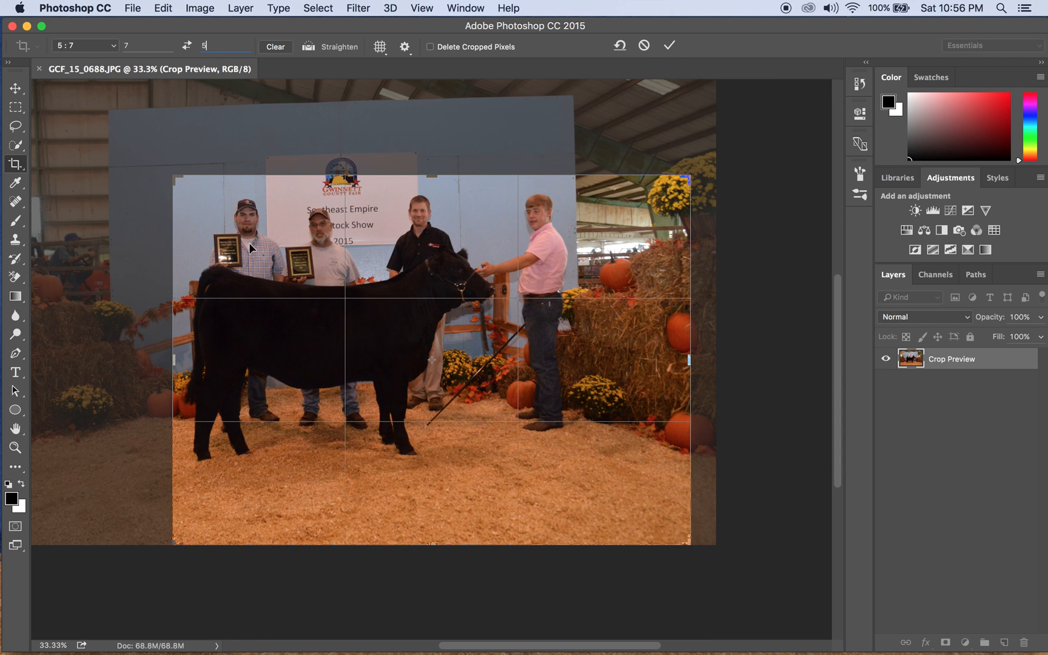
{"action": "left_click_drag", "start_coordinate": [376, 262], "coordinate": [467, 313]}
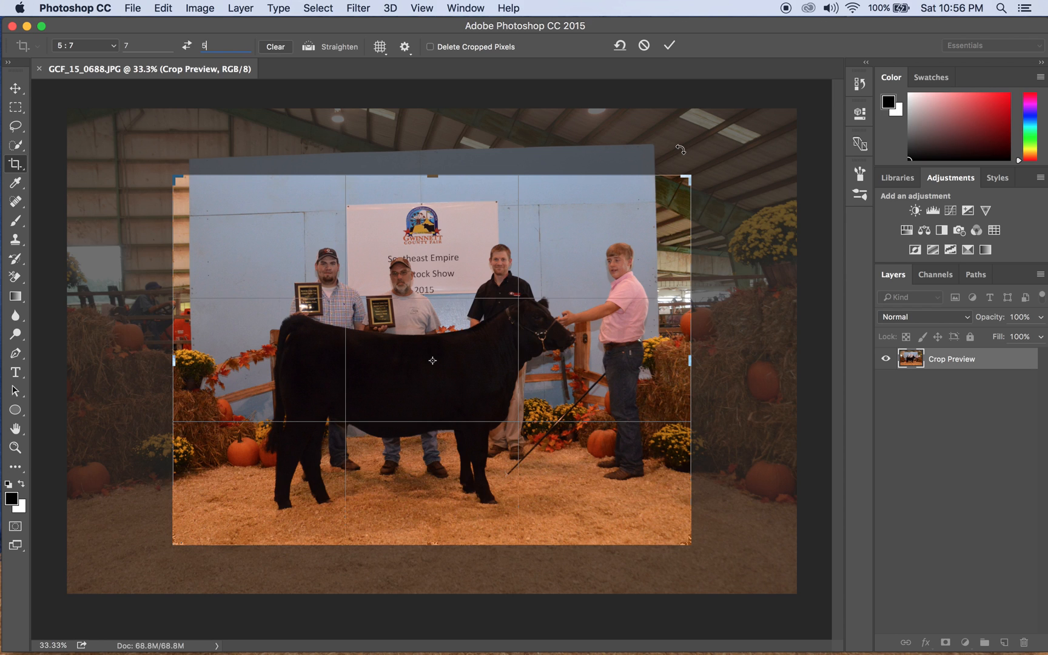
{"action": "left_click", "coordinate": [671, 48]}
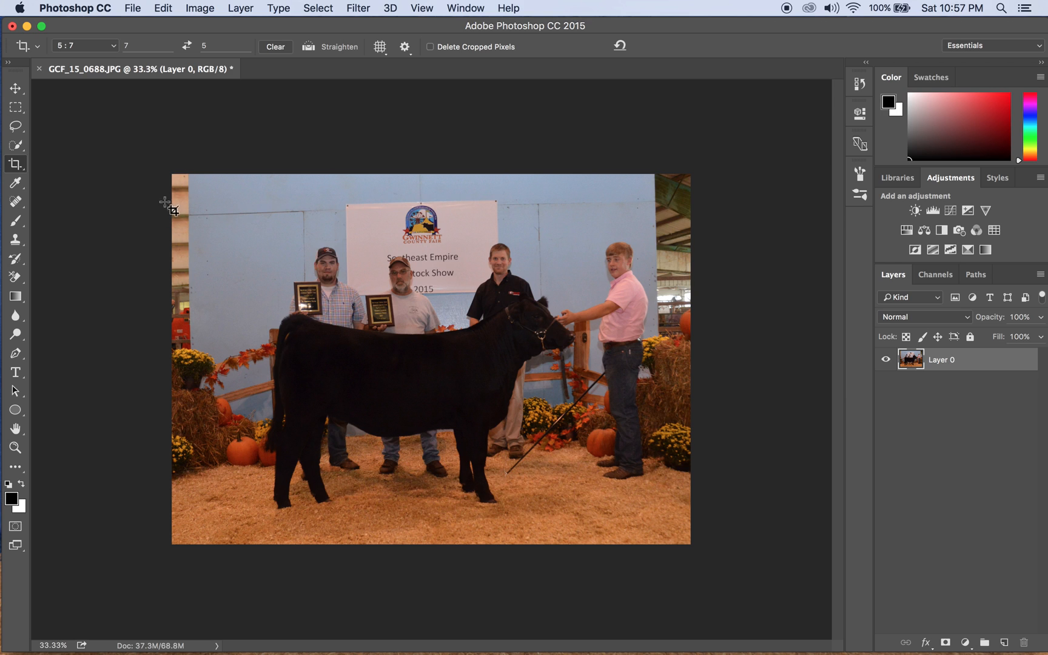
{"action": "left_click", "coordinate": [17, 109]}
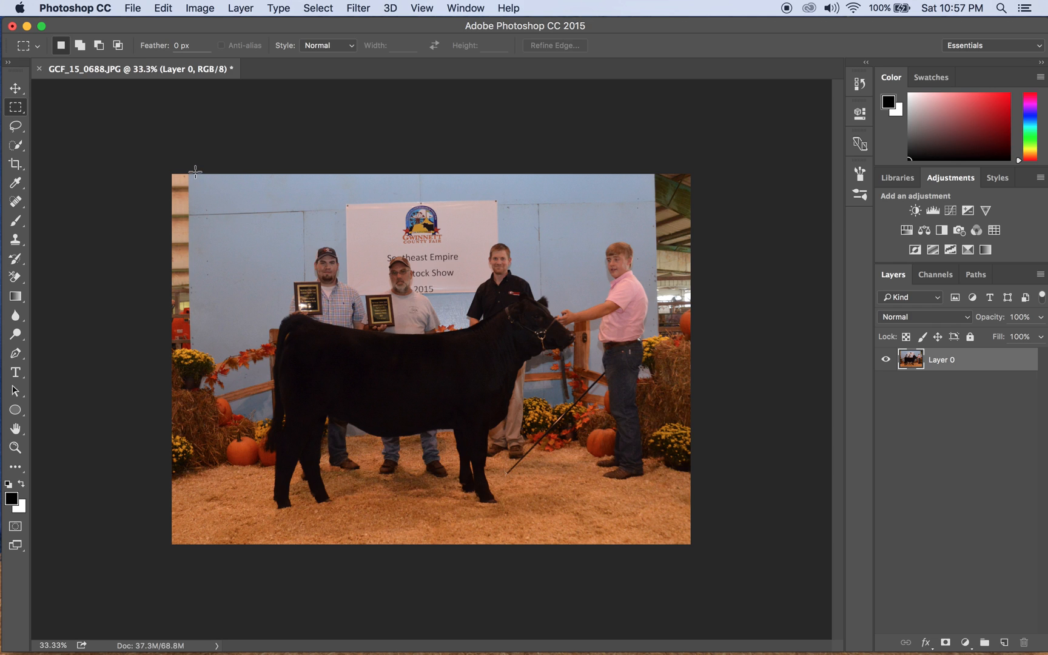
Copy a strip of blue wall onto a new Layer 1 and move it to the photo's left edge.
{"action": "left_click_drag", "start_coordinate": [195, 174], "coordinate": [234, 346]}
{"action": "key", "text": "super+j"}
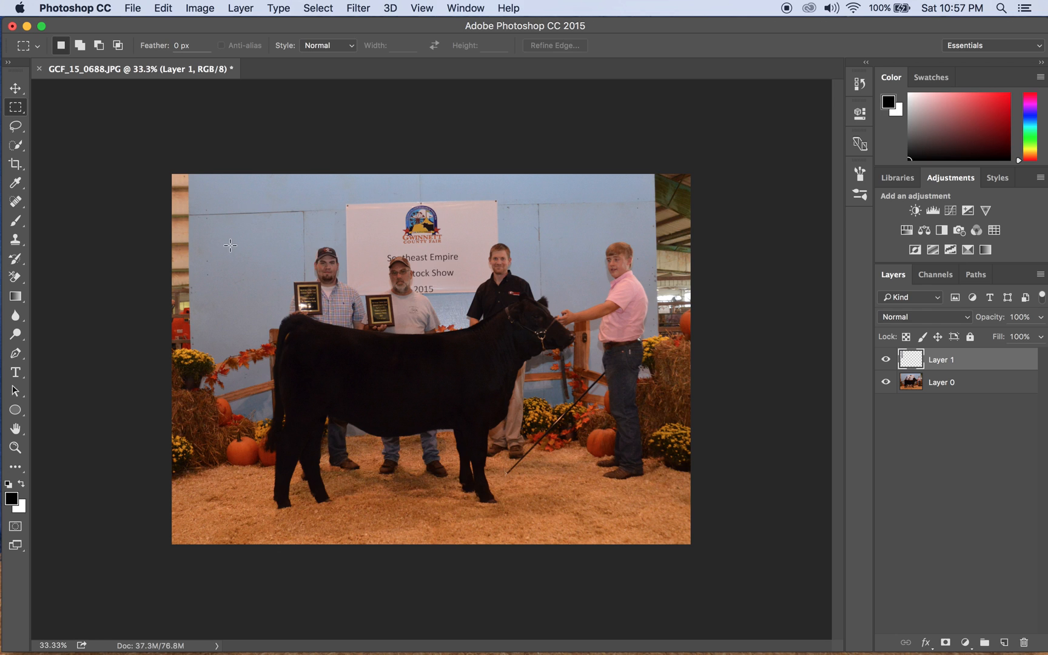
{"action": "left_click", "coordinate": [17, 89]}
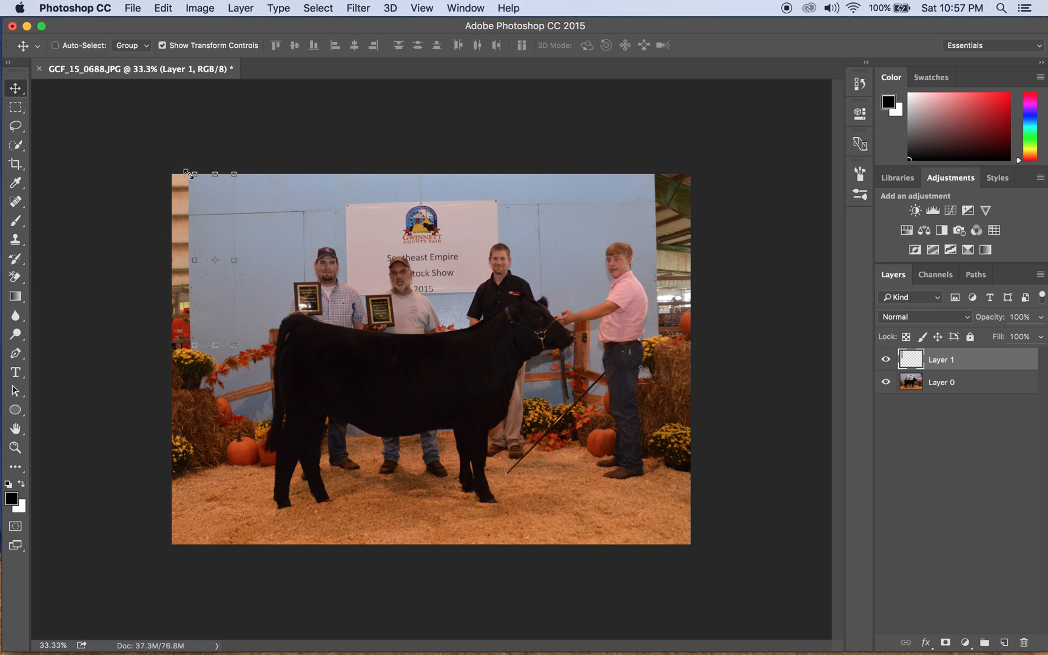
{"action": "left_click_drag", "start_coordinate": [192, 175], "coordinate": [213, 282]}
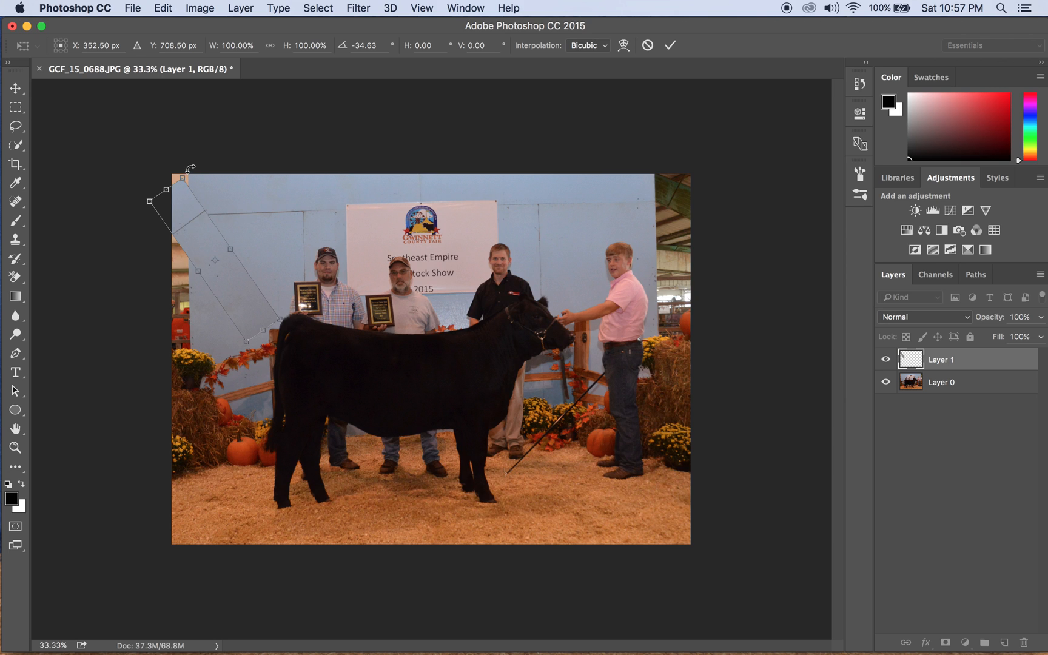
{"action": "key", "text": "cmd+z"}
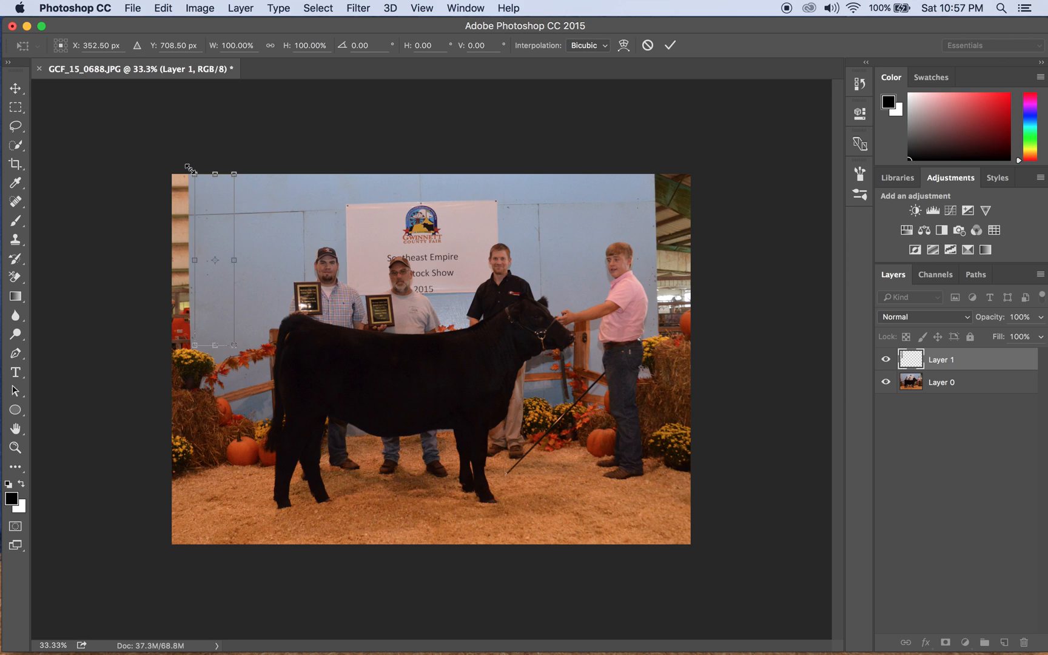
{"action": "left_click_drag", "start_coordinate": [217, 212], "coordinate": [184, 212]}
{"action": "key", "text": "Down"}
{"action": "key", "text": "Down"}
{"action": "key", "text": "Down"}
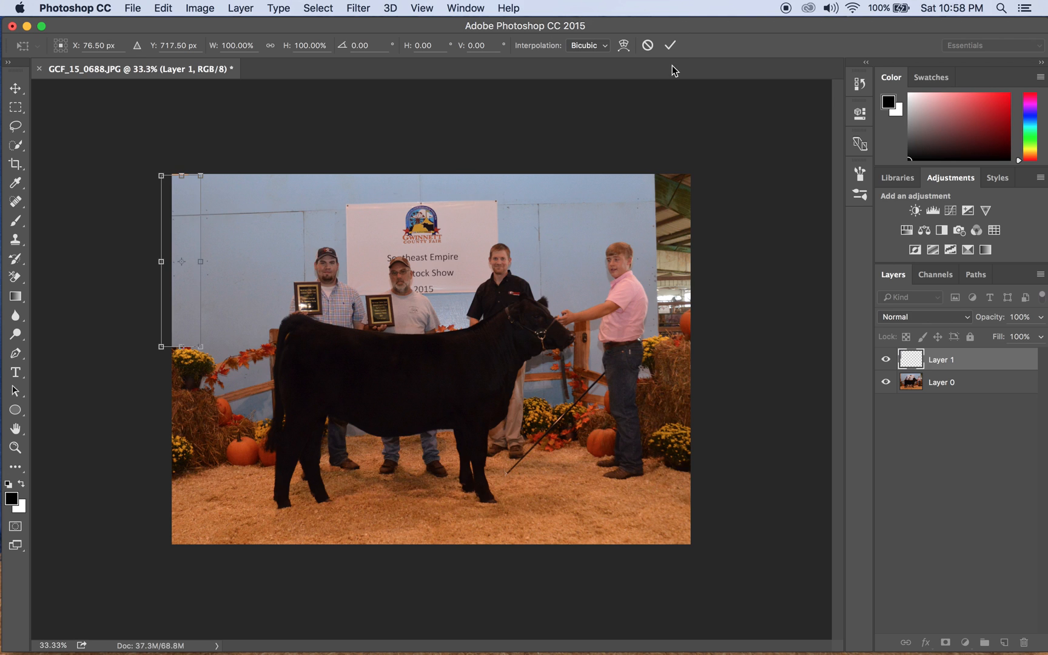
{"action": "left_click", "coordinate": [670, 46]}
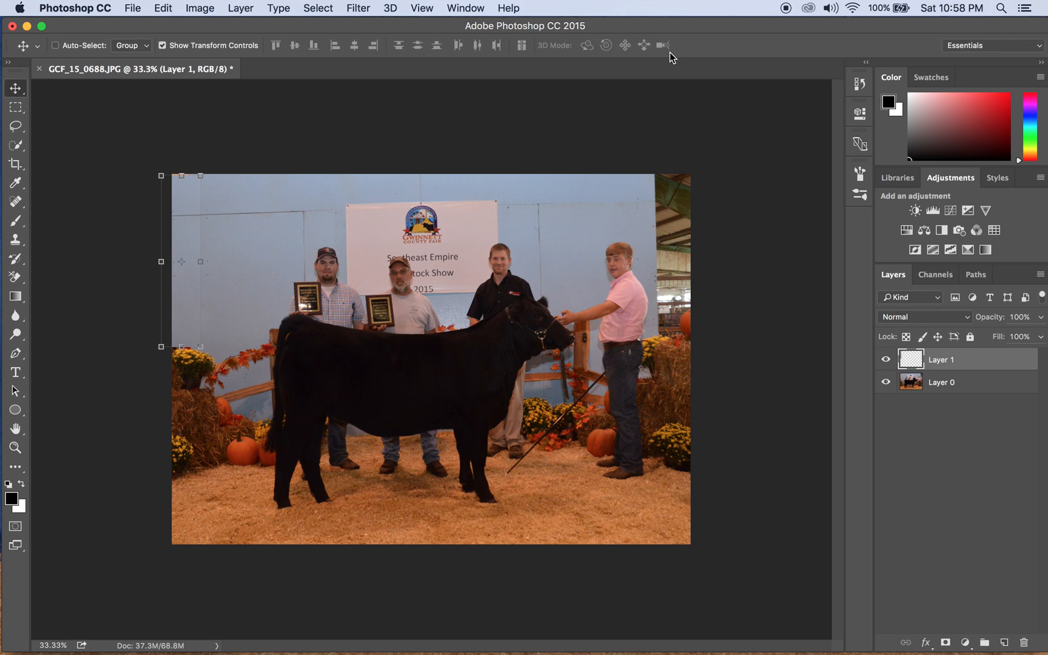
Select the wall-patch layer together with Layer 0 and merge them into Layer 1.
{"action": "left_click", "coordinate": [666, 129]}
{"action": "left_click", "coordinate": [977, 392], "text": "shift"}
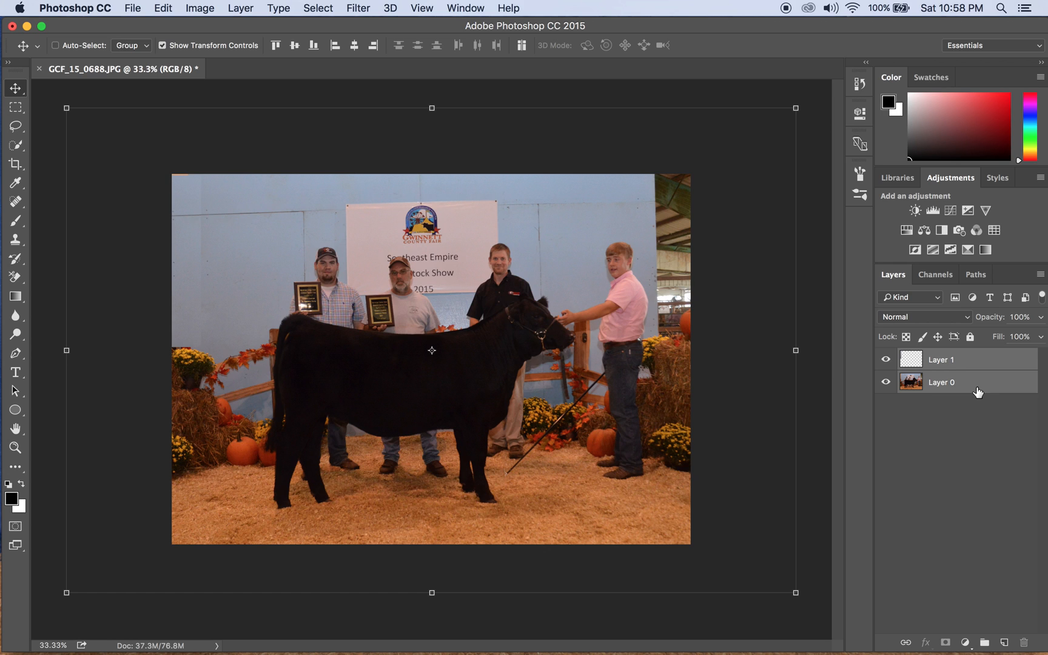
{"action": "right_click", "coordinate": [978, 392]}
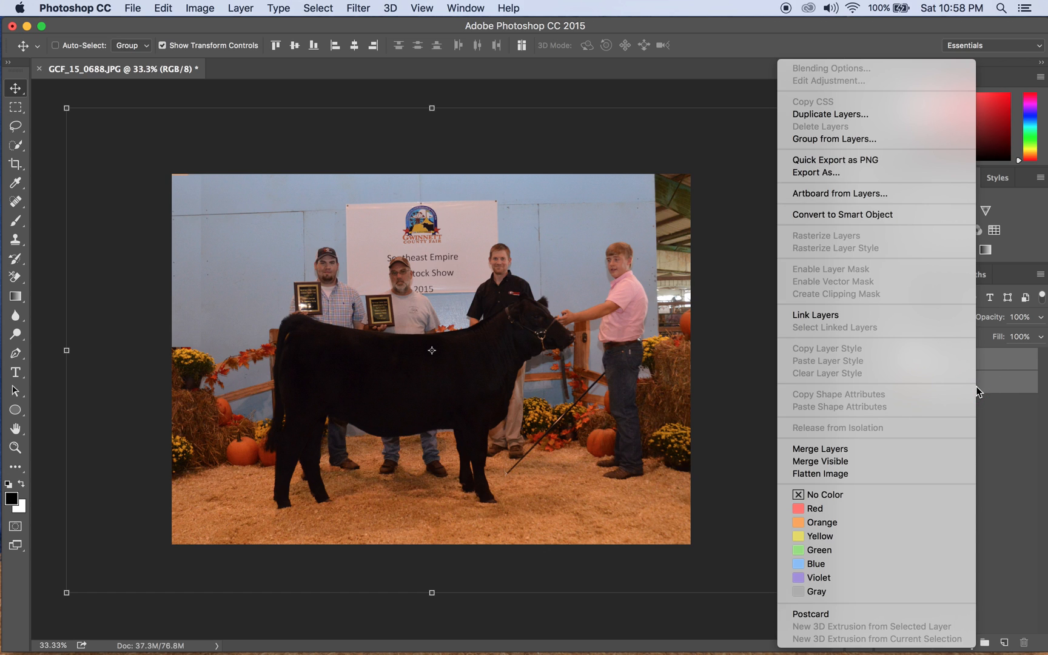
{"action": "left_click", "coordinate": [812, 450]}
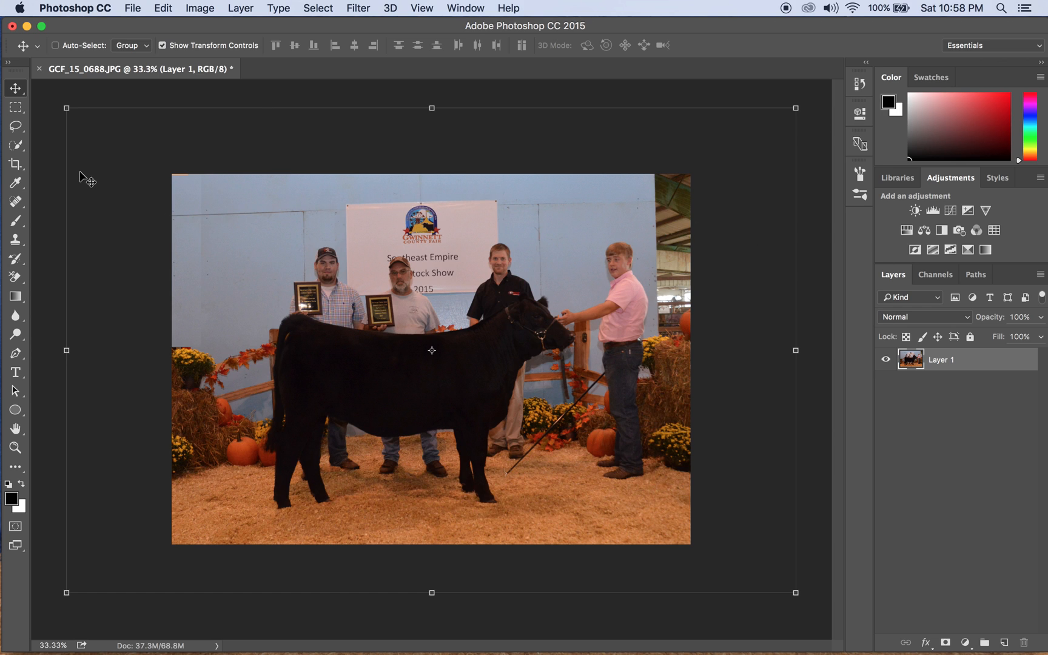
With the Clone Stamp tool, paint cloned wall texture along the photo's left wall.
{"action": "left_click", "coordinate": [15, 241]}
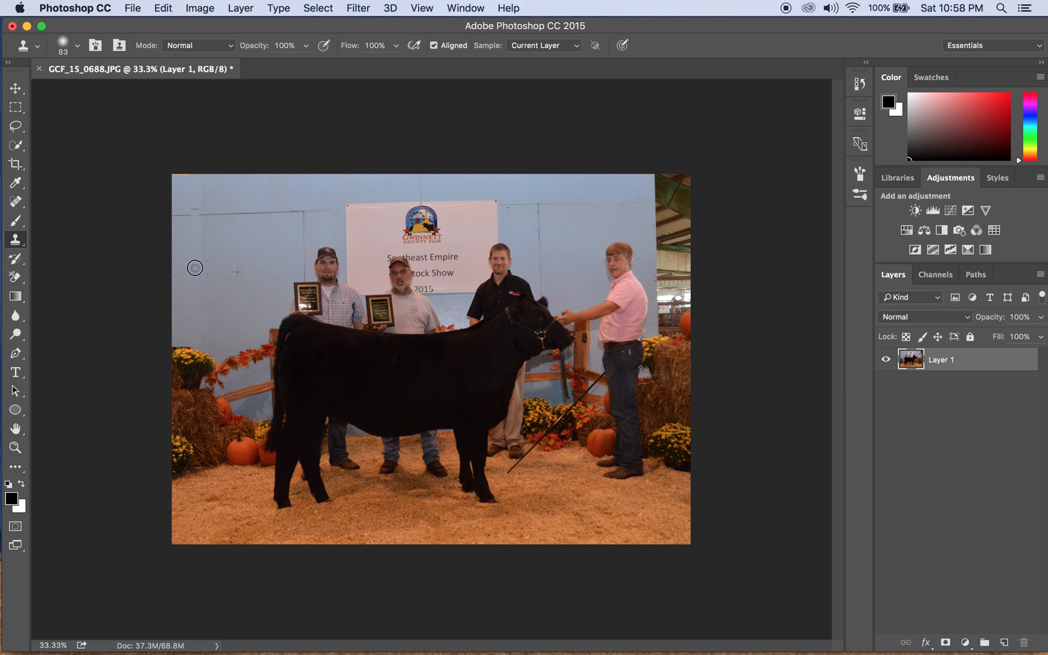
{"action": "left_click_drag", "start_coordinate": [239, 208], "coordinate": [180, 208]}
Choose the 444 px soft brush, sample the blue wall, and clone it down the left side.
{"action": "left_click", "coordinate": [77, 47]}
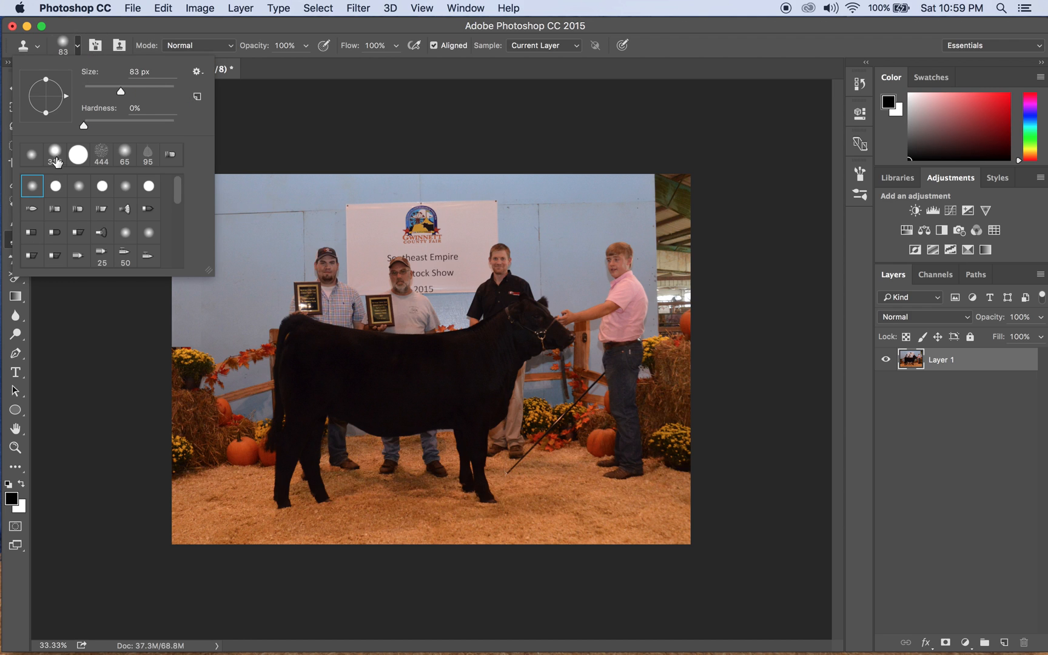
{"action": "left_click", "coordinate": [101, 159]}
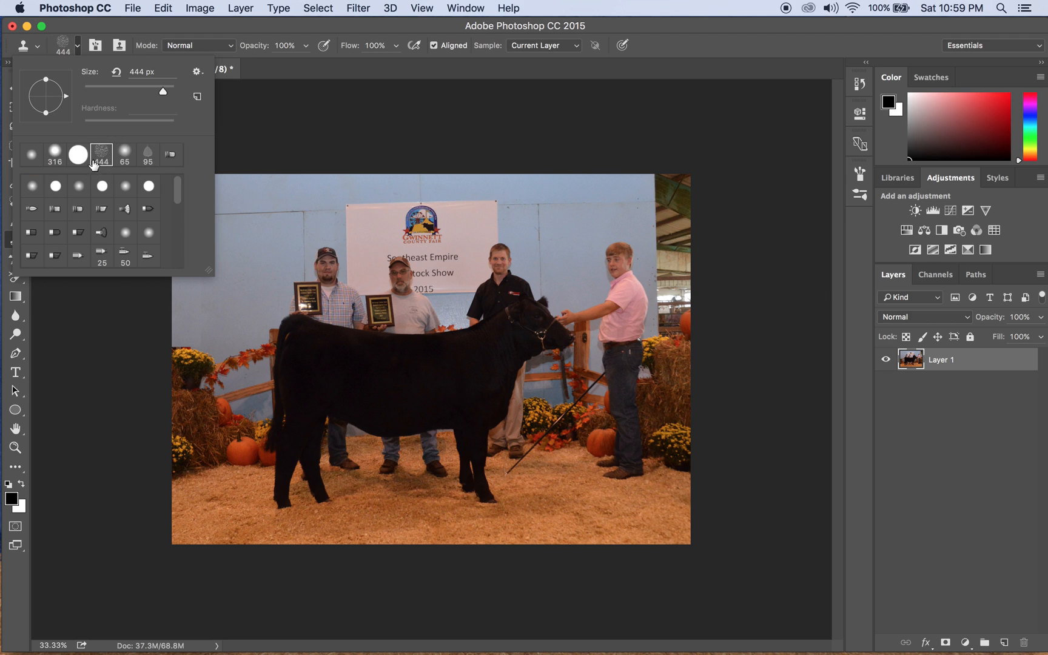
{"action": "left_click", "coordinate": [276, 149]}
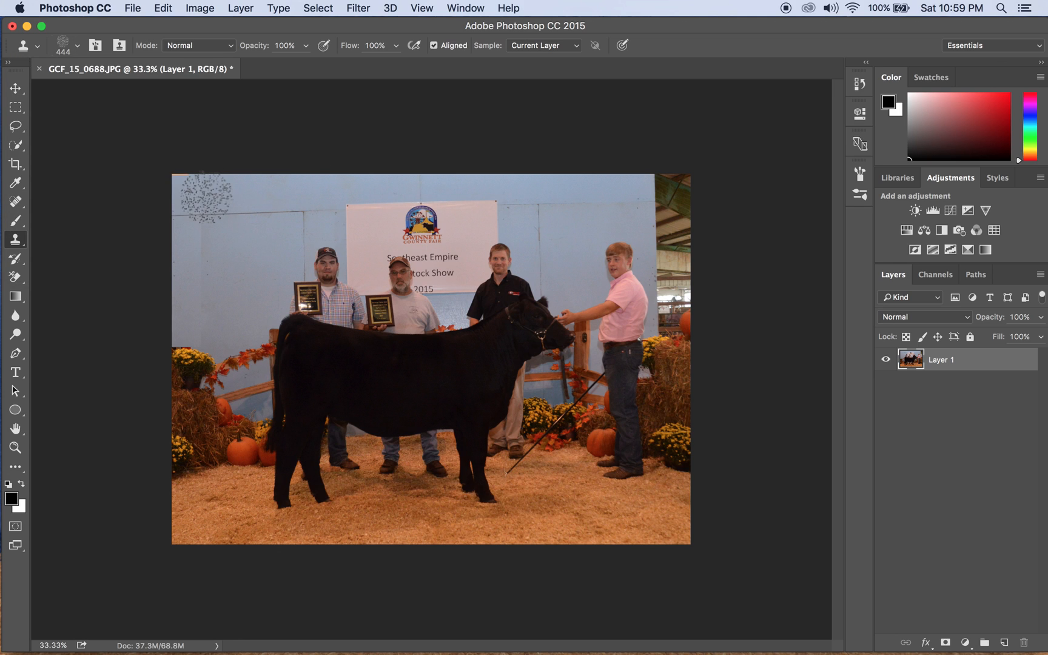
{"action": "left_click", "coordinate": [237, 195], "text": "alt"}
{"action": "left_click_drag", "start_coordinate": [199, 202], "coordinate": [213, 292]}
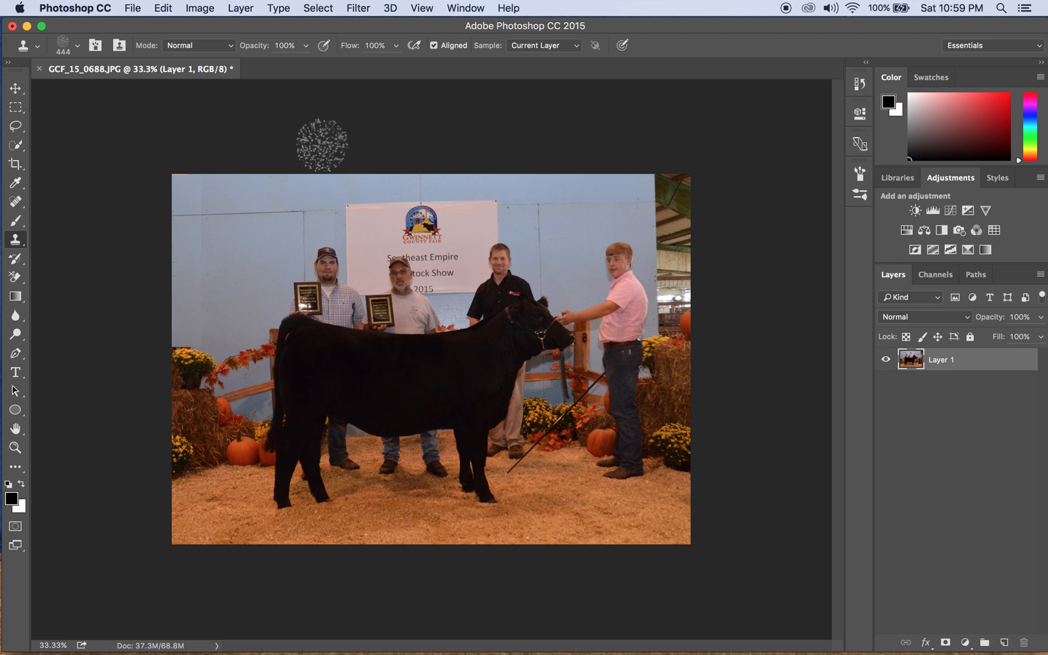
Switch to a soft round brush with 0% hardness and stamp wall onto the top-left corner.
{"action": "left_click", "coordinate": [77, 47]}
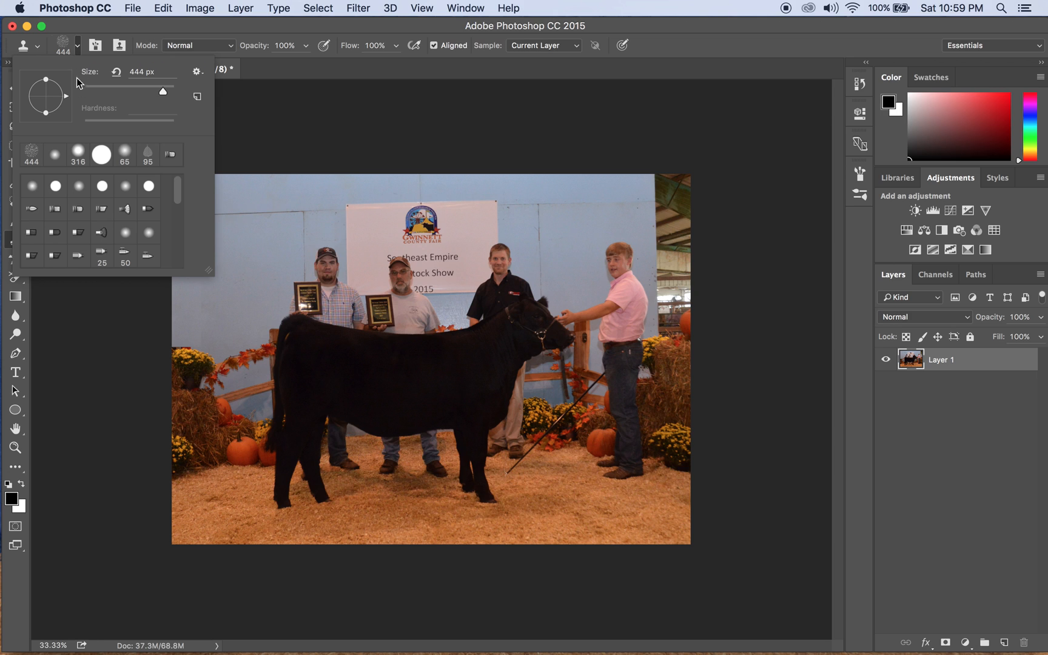
{"action": "scroll", "coordinate": [91, 194], "scroll_direction": "down", "scroll_amount": 10}
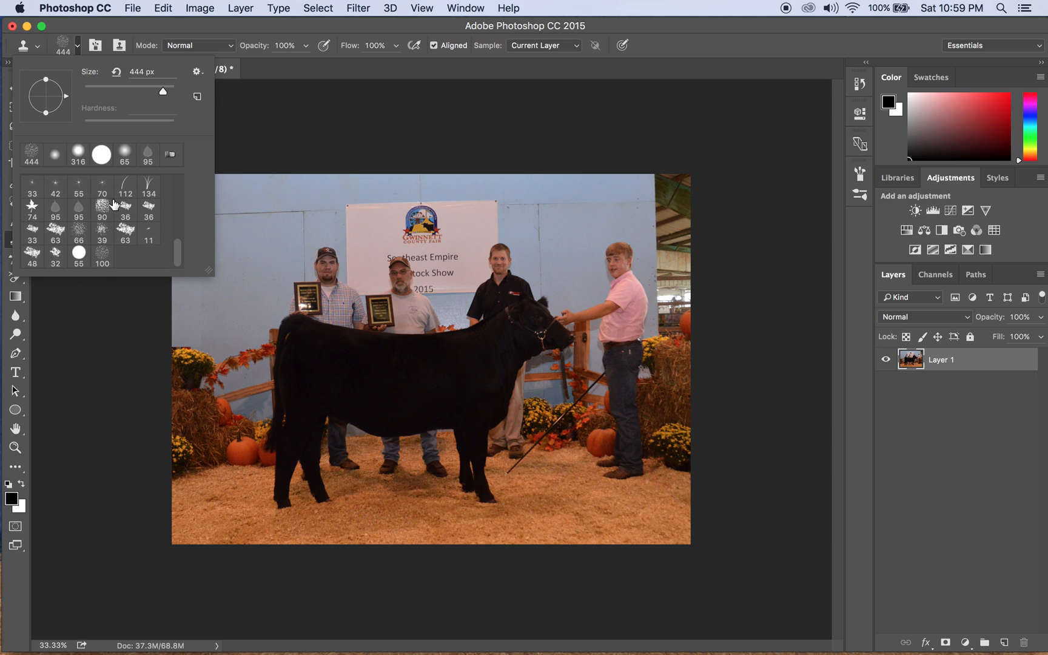
{"action": "scroll", "coordinate": [113, 203], "scroll_direction": "up", "scroll_amount": 10}
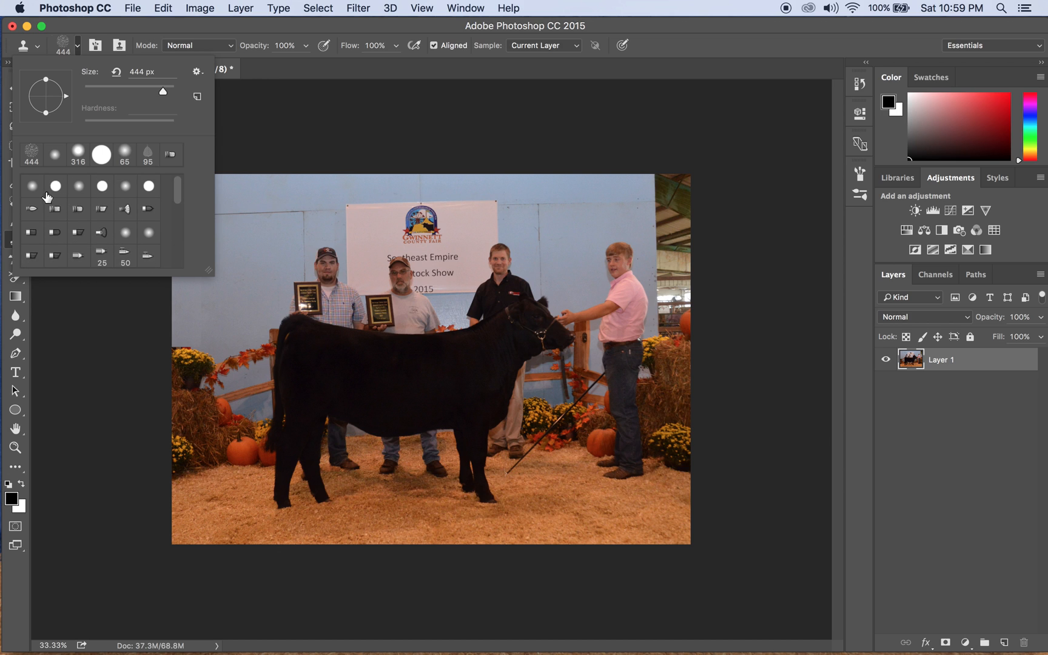
{"action": "left_click", "coordinate": [29, 191]}
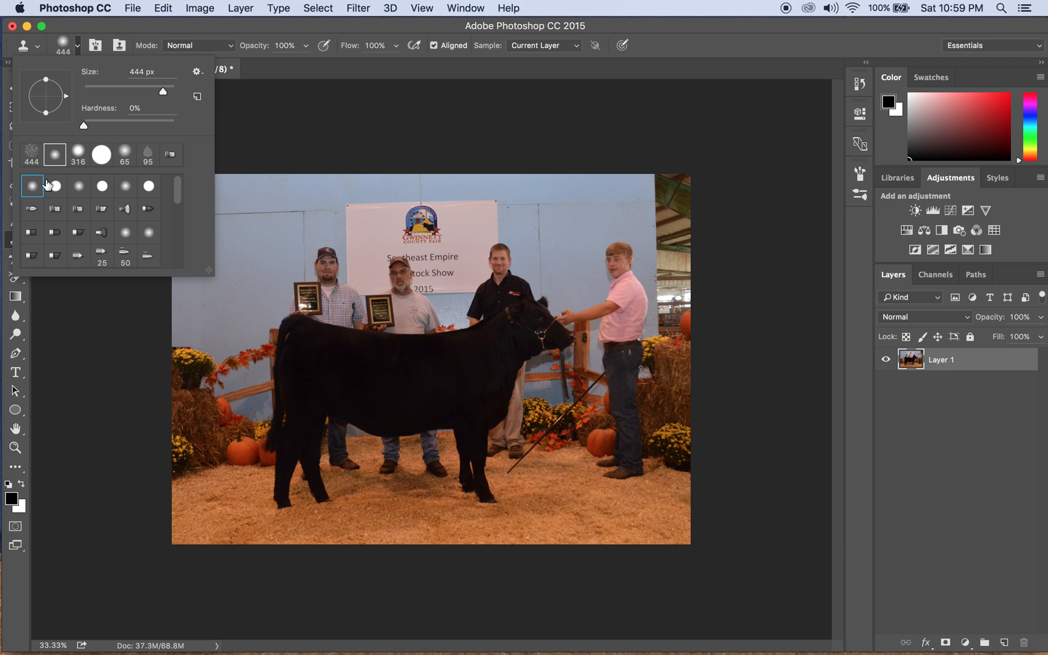
{"action": "left_click", "coordinate": [349, 125]}
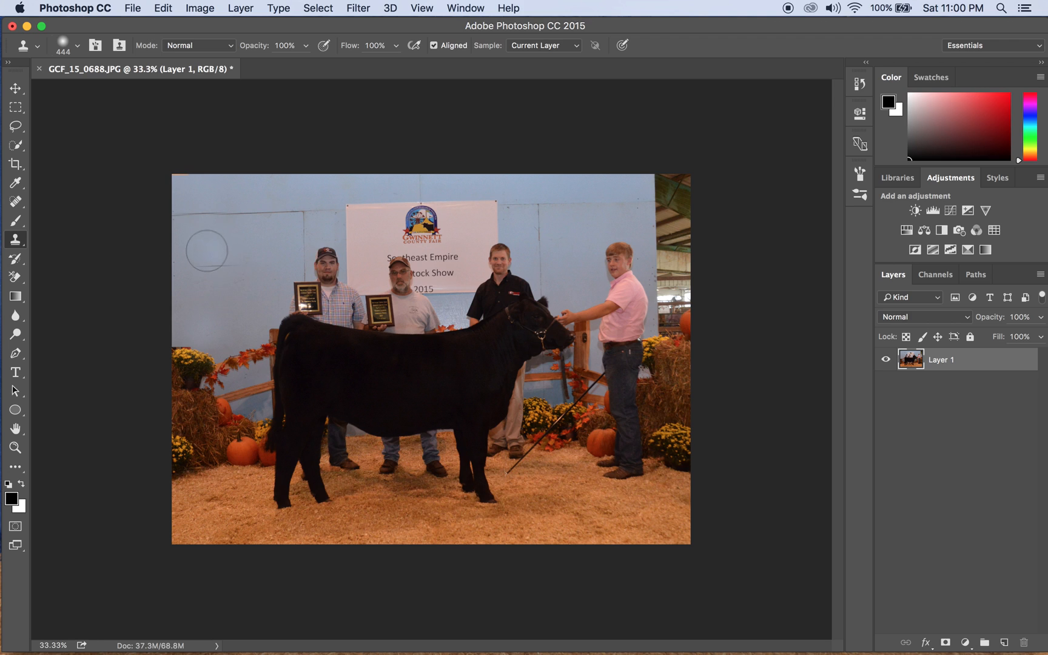
{"action": "left_click", "coordinate": [203, 193]}
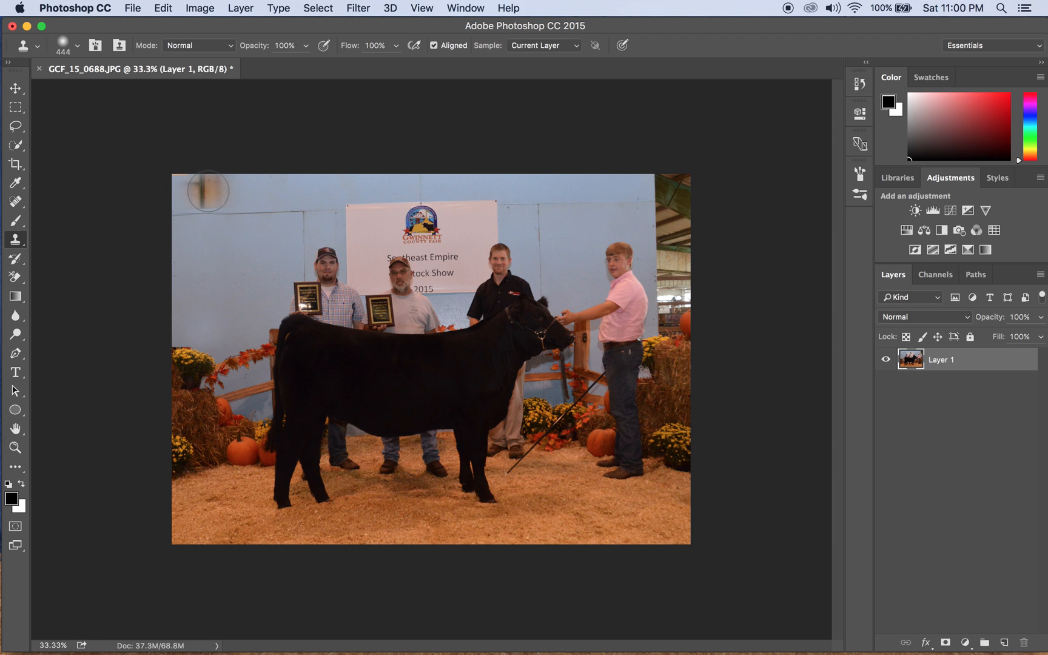
Resample the wall and clone over the top-left orange strip, undoing the stray strokes.
{"action": "left_click", "coordinate": [238, 192], "text": "alt"}
{"action": "left_click", "coordinate": [209, 193]}
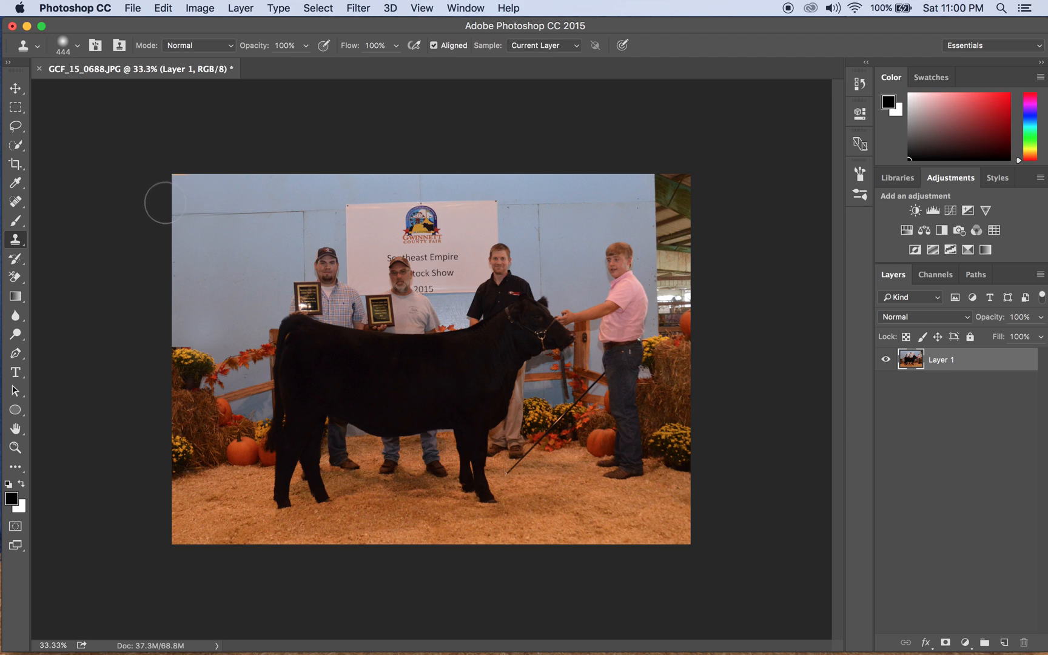
{"action": "left_click", "coordinate": [184, 171]}
{"action": "left_click", "coordinate": [187, 183]}
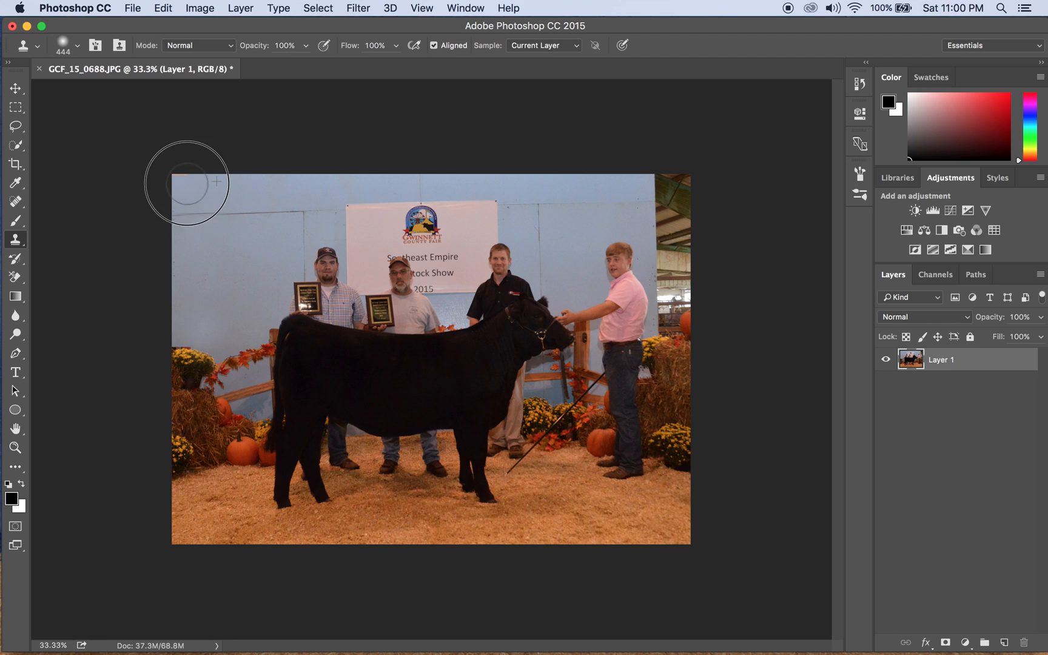
{"action": "left_click", "coordinate": [186, 176]}
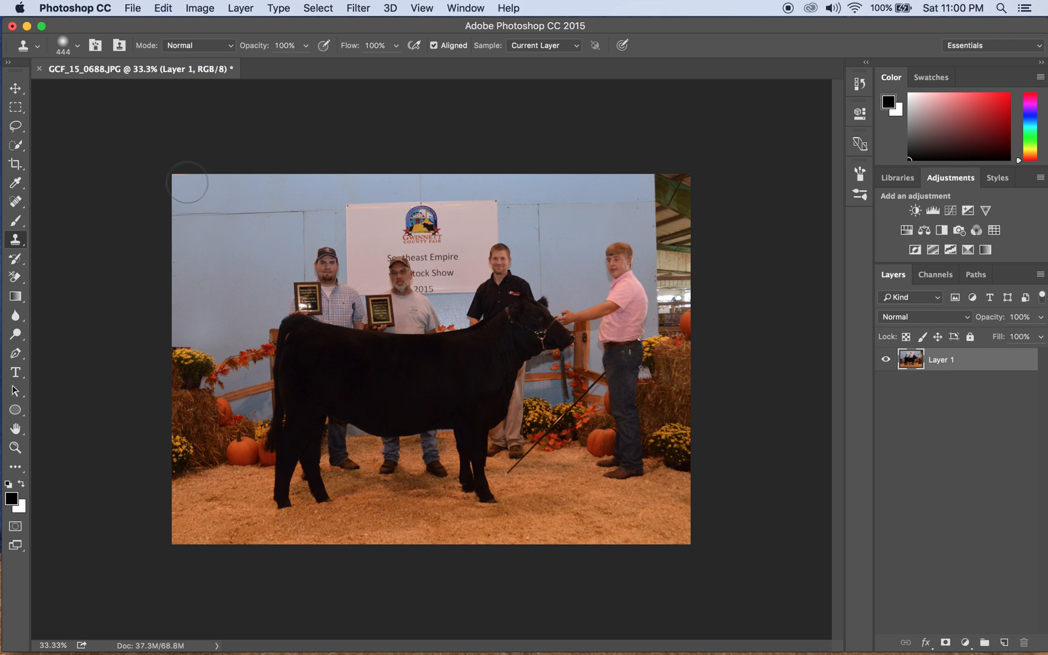
{"action": "left_click", "coordinate": [231, 202], "text": "alt"}
{"action": "left_click", "coordinate": [187, 180]}
{"action": "key", "text": "super+z"}
{"action": "left_click", "coordinate": [245, 194], "text": "alt"}
{"action": "left_click", "coordinate": [353, 204]}
{"action": "key", "text": "super+z"}
Marquee-select a narrow blue wall strip at the top-right edge, ready to be moved.
{"action": "left_click", "coordinate": [15, 109]}
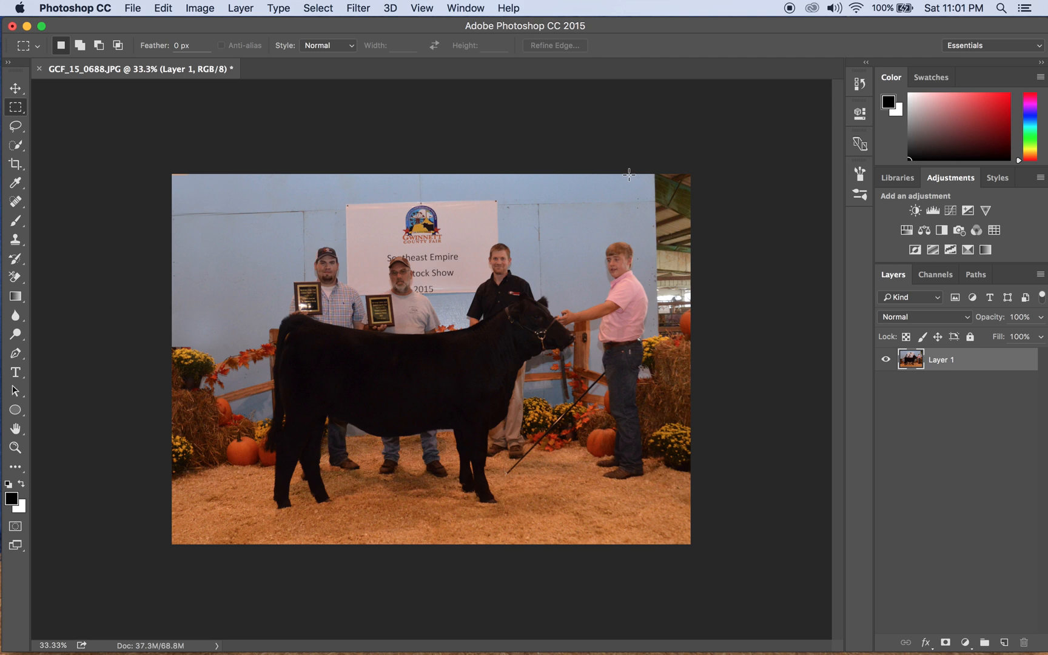
{"action": "left_click_drag", "start_coordinate": [629, 175], "coordinate": [654, 242]}
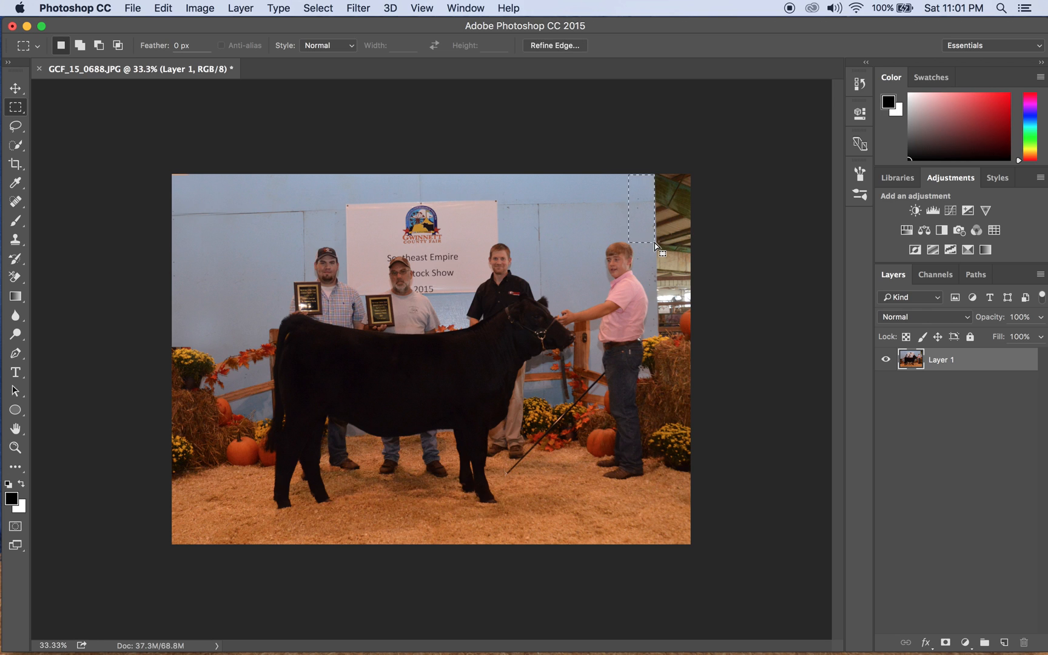
{"action": "left_click", "coordinate": [11, 94]}
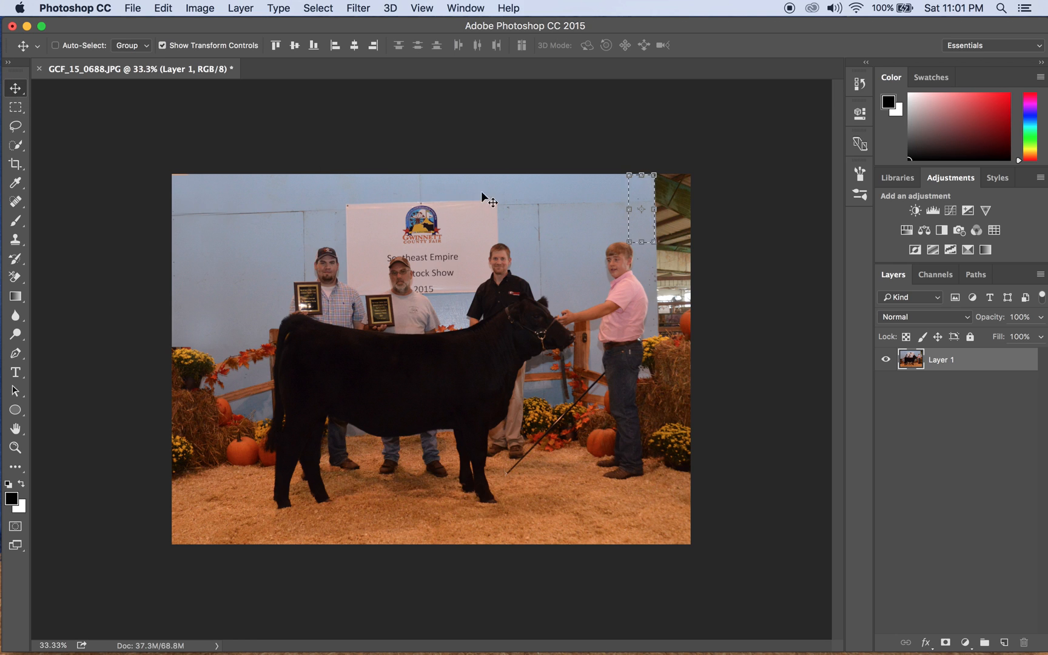
Copy the top-right wall strip to Layer 2, place it in the top-right corner, and hide that layer.
{"action": "key", "text": "super"}
{"action": "key", "text": "super+j"}
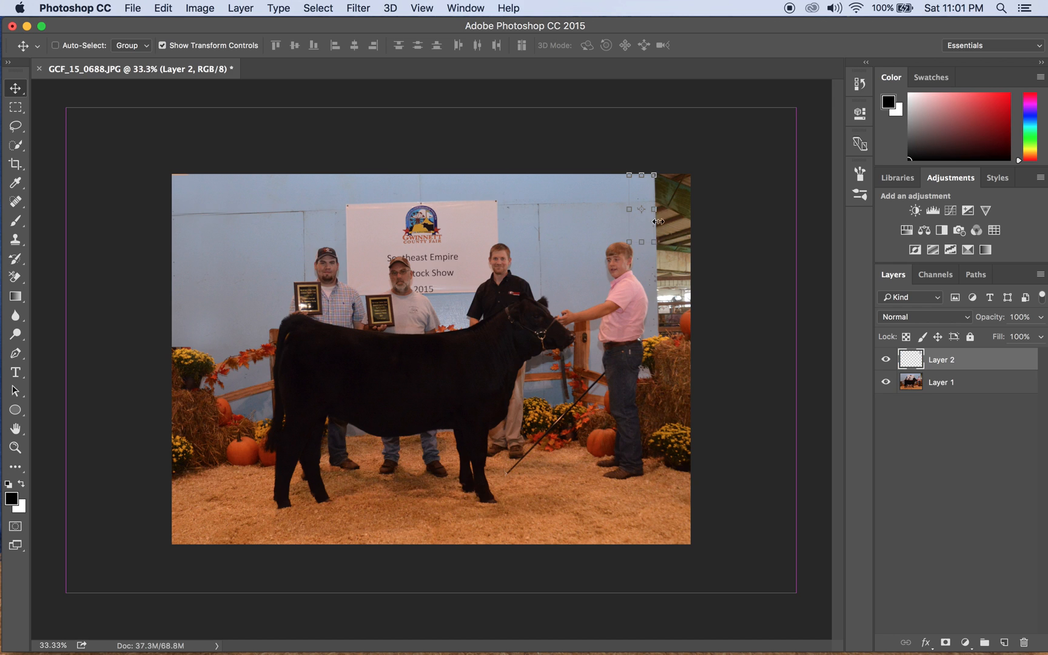
{"action": "left_click_drag", "start_coordinate": [648, 225], "coordinate": [667, 225]}
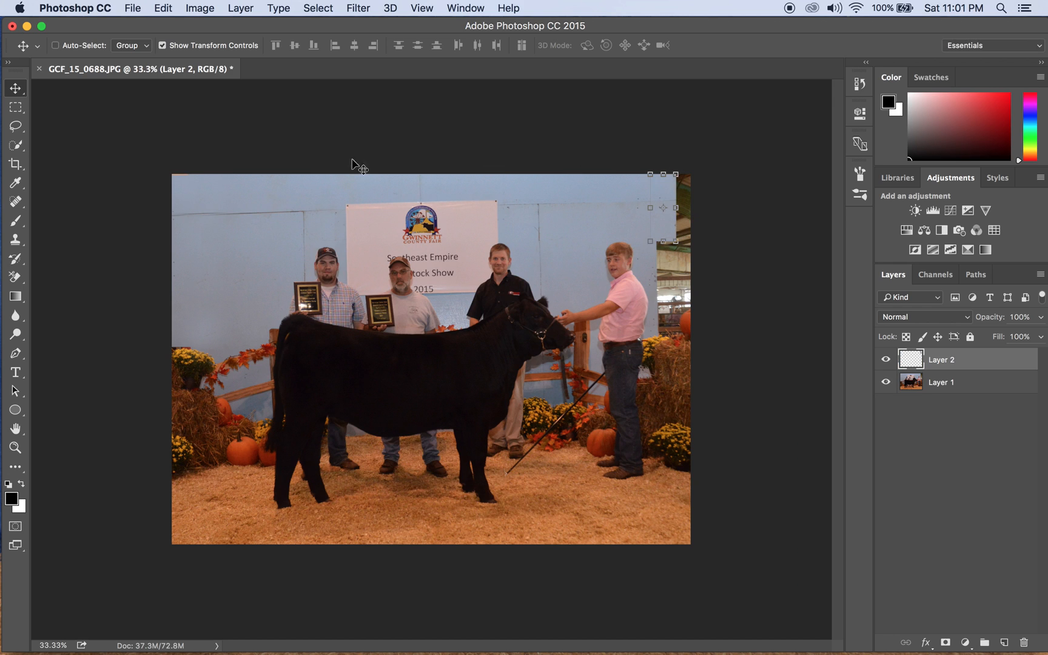
{"action": "left_click_drag", "start_coordinate": [265, 172], "coordinate": [218, 200]}
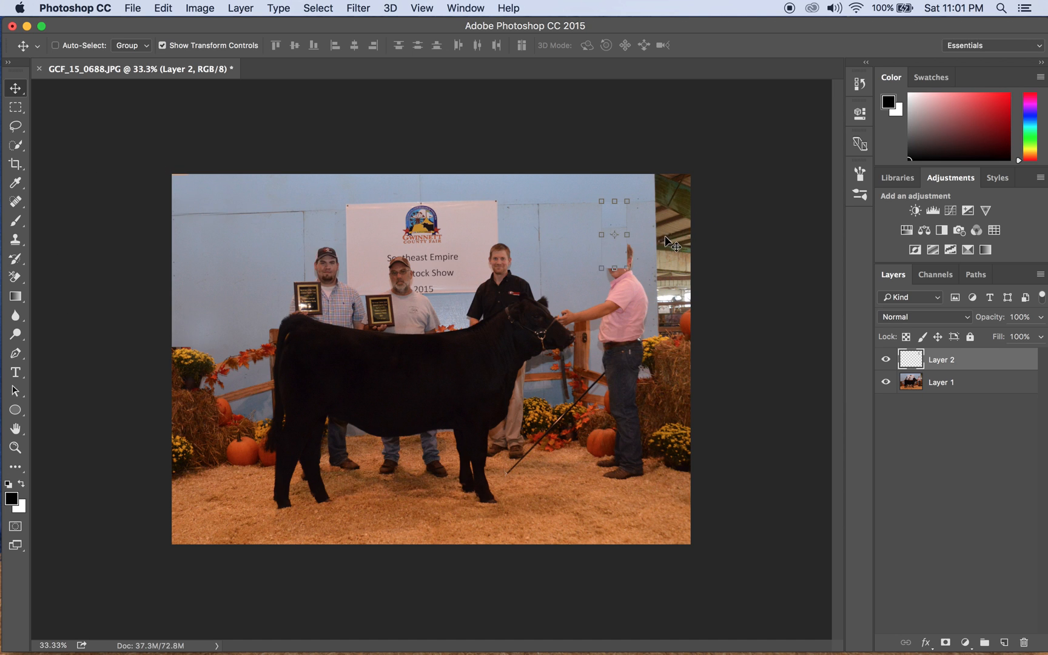
{"action": "left_click_drag", "start_coordinate": [625, 217], "coordinate": [676, 189]}
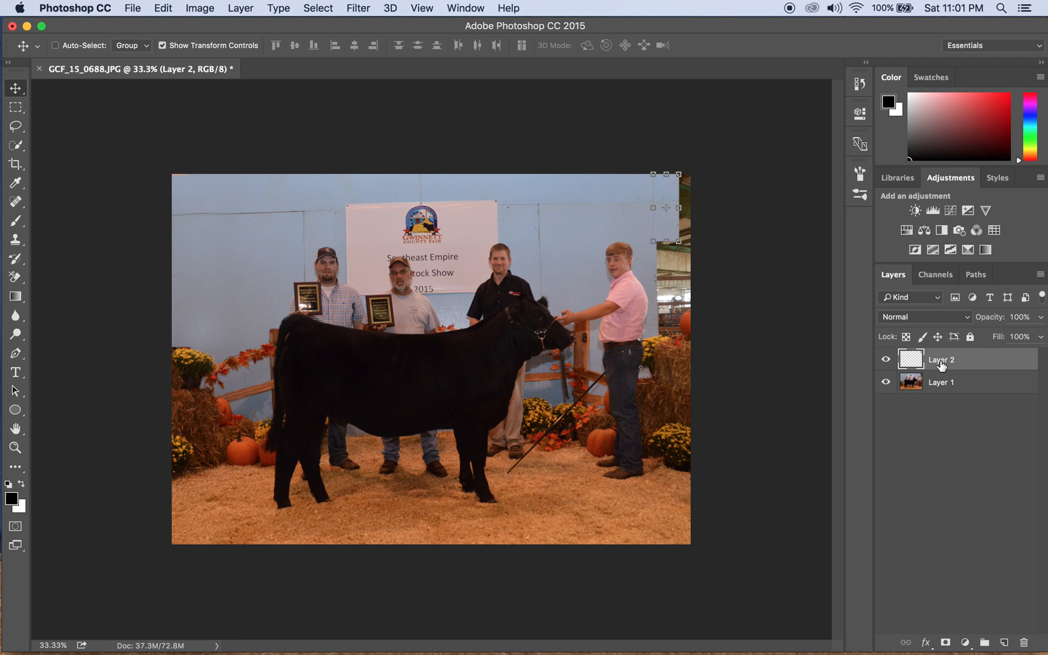
{"action": "left_click", "coordinate": [886, 359]}
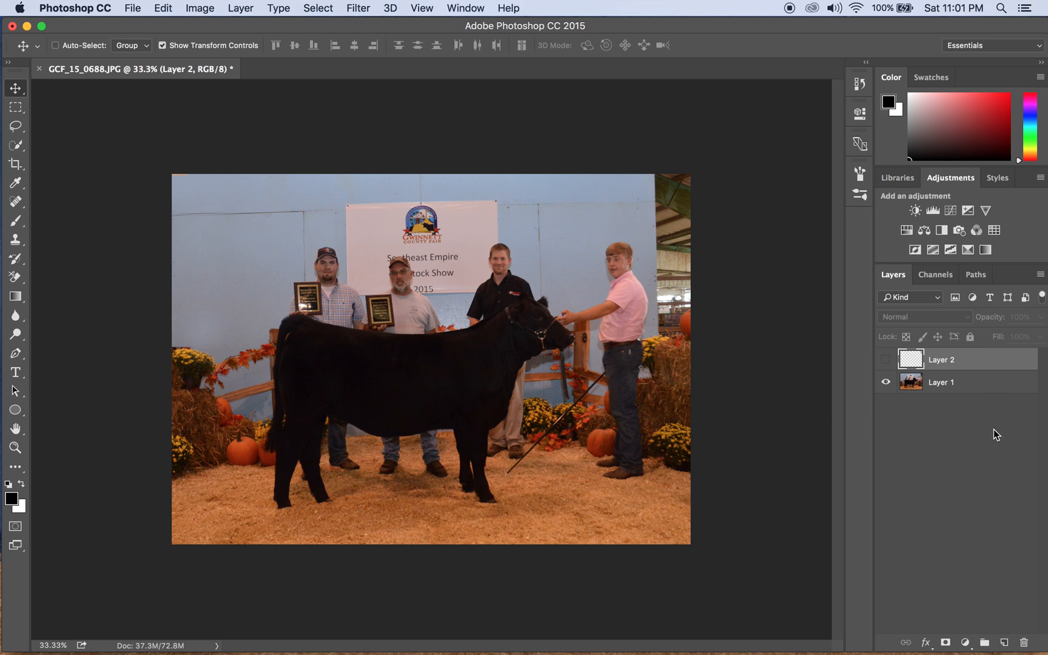
Make Layer 1 active, cancel a started transform, and bring up the Filter menu.
{"action": "left_click", "coordinate": [930, 387]}
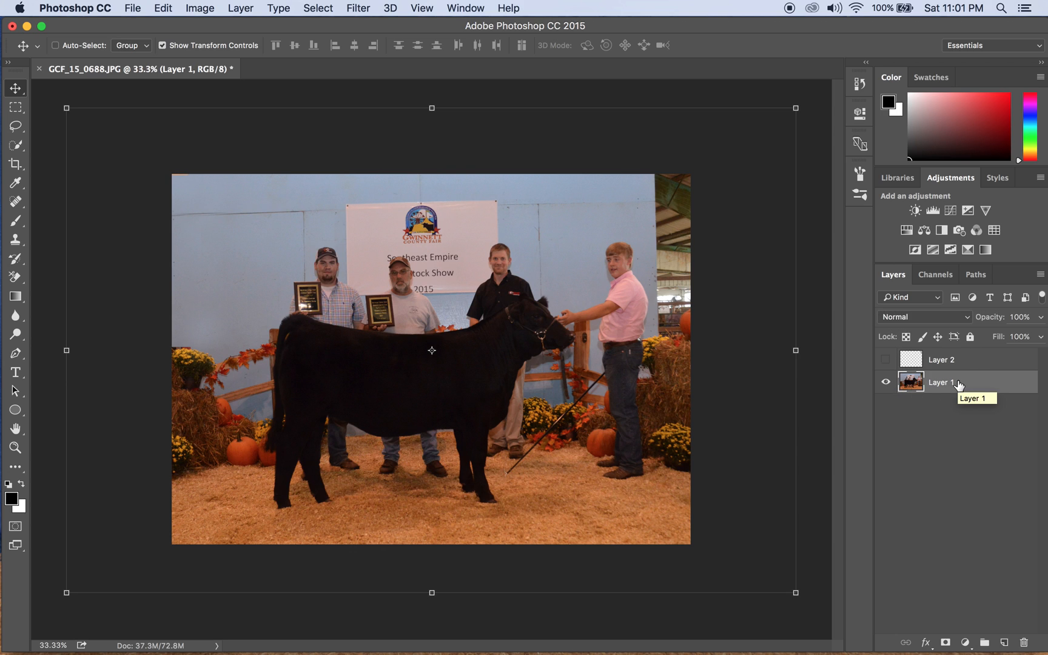
{"action": "left_click", "coordinate": [810, 373]}
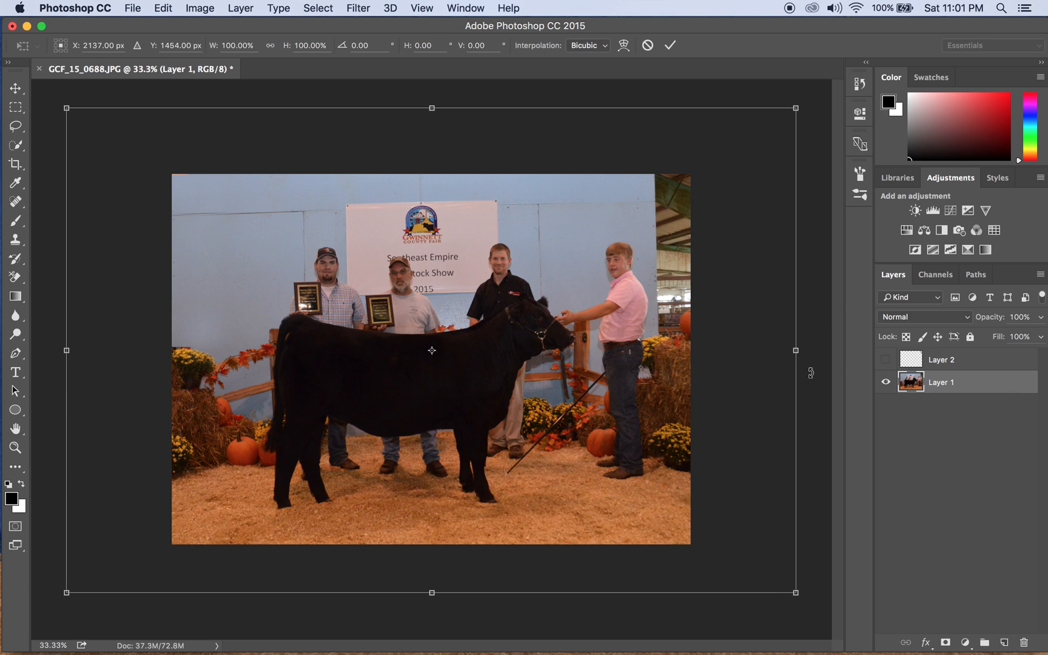
{"action": "left_click", "coordinate": [647, 47]}
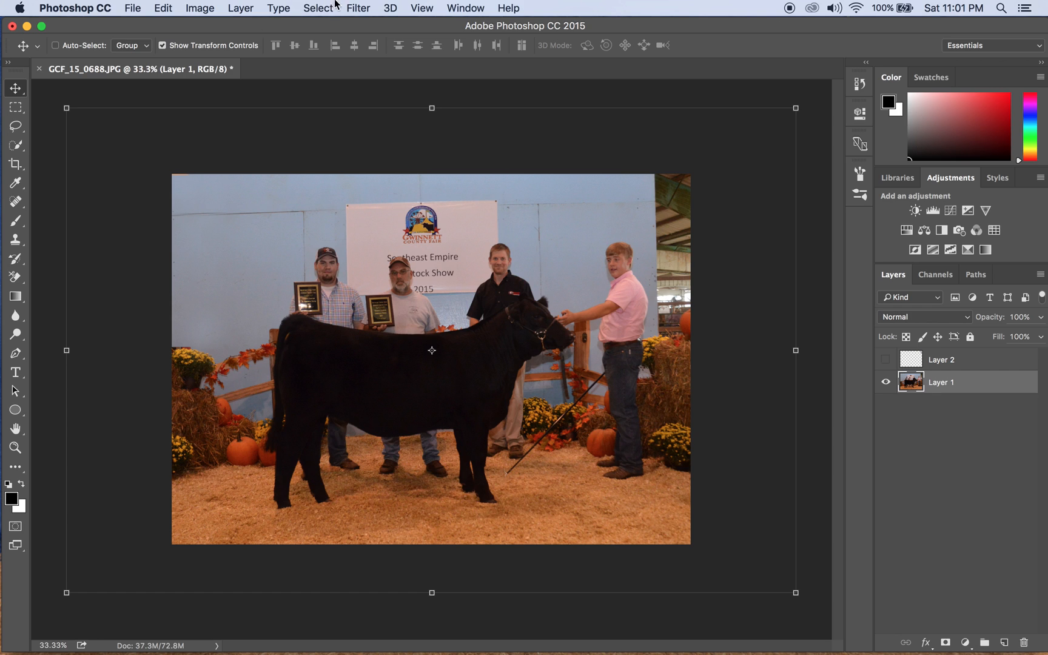
{"action": "left_click", "coordinate": [355, 8]}
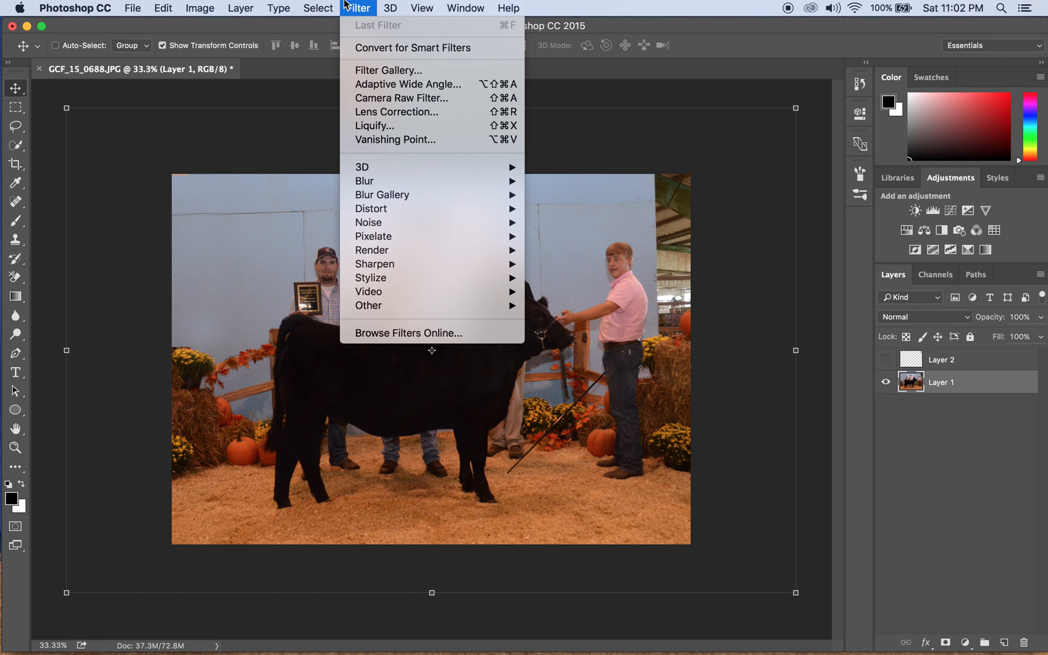
In the Camera Raw Filter, set white balance to Auto and raise Exposure to +0.25, then apply.
{"action": "left_click", "coordinate": [349, 96]}
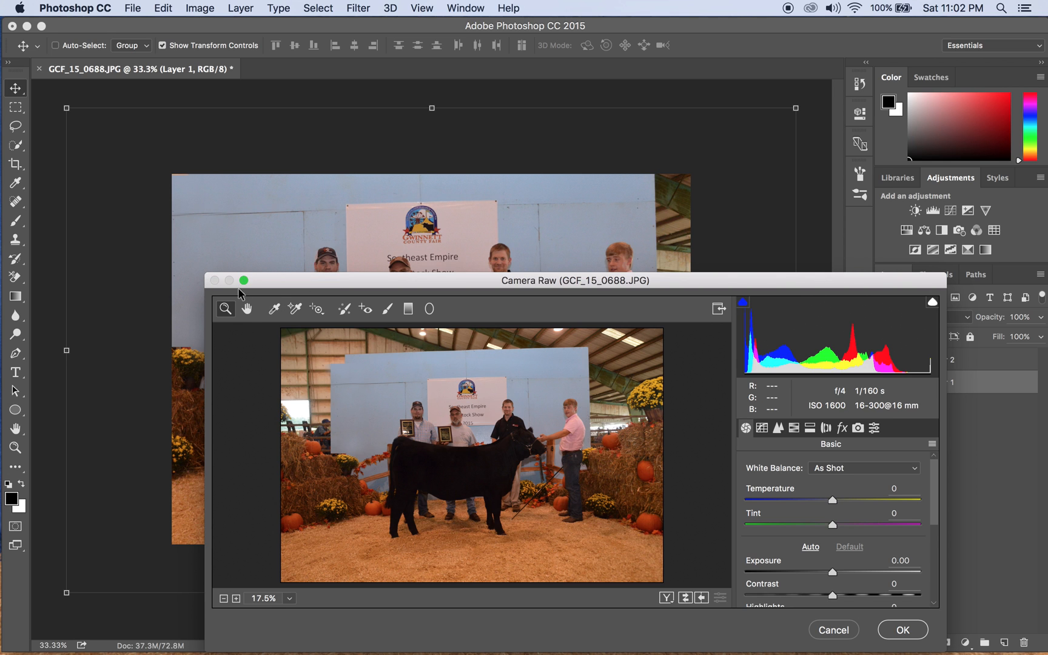
{"action": "left_click", "coordinate": [243, 281]}
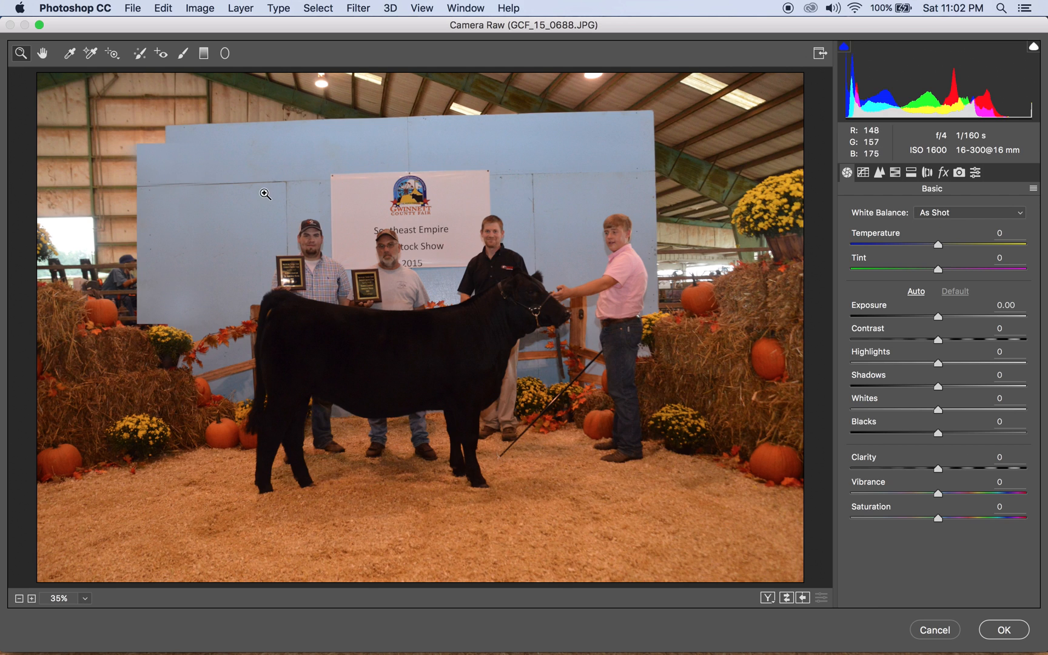
{"action": "left_click", "coordinate": [935, 213]}
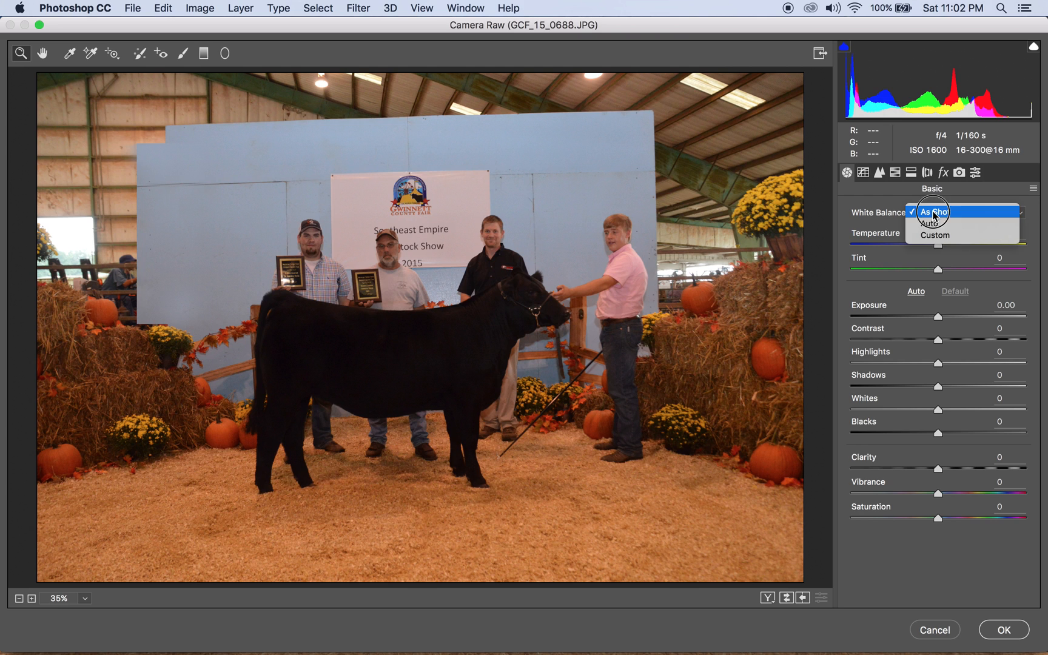
{"action": "left_click", "coordinate": [933, 223]}
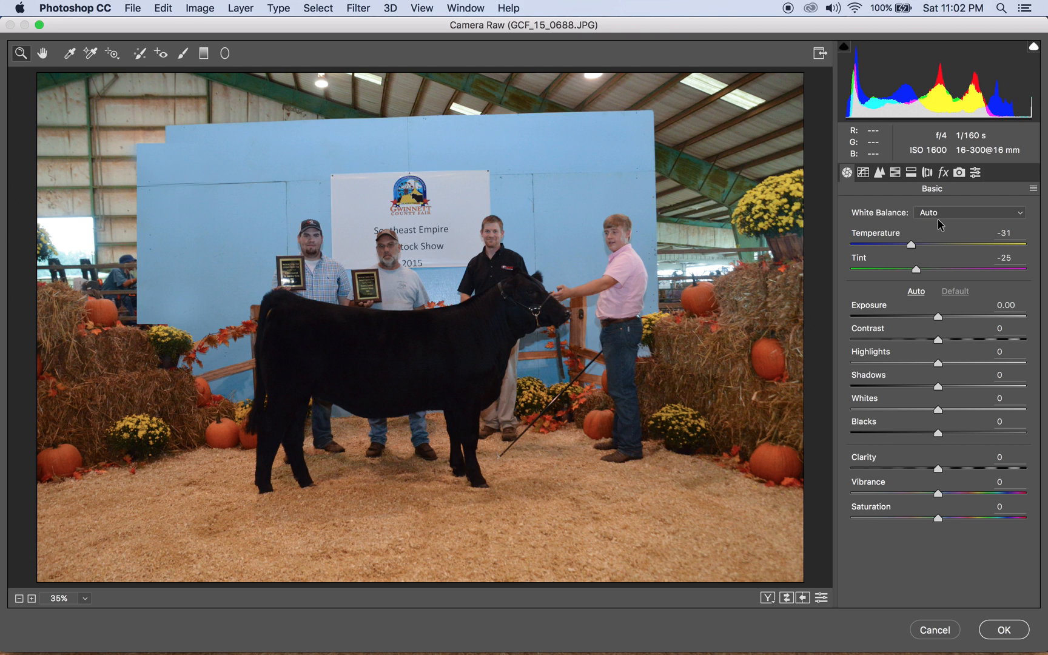
{"action": "left_click", "coordinate": [941, 219]}
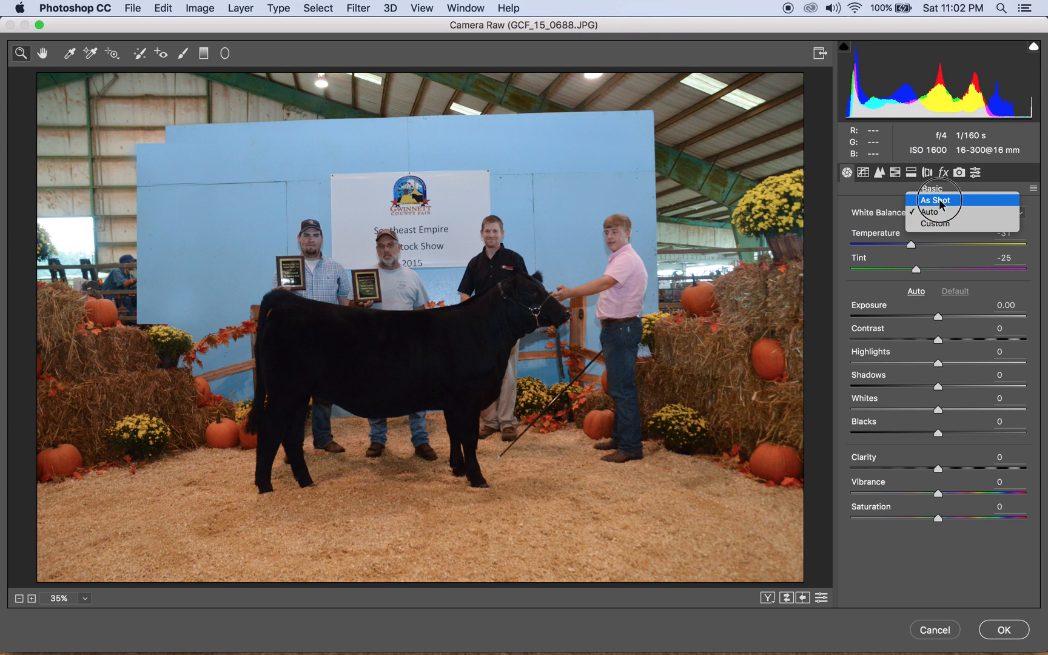
{"action": "left_click", "coordinate": [937, 204]}
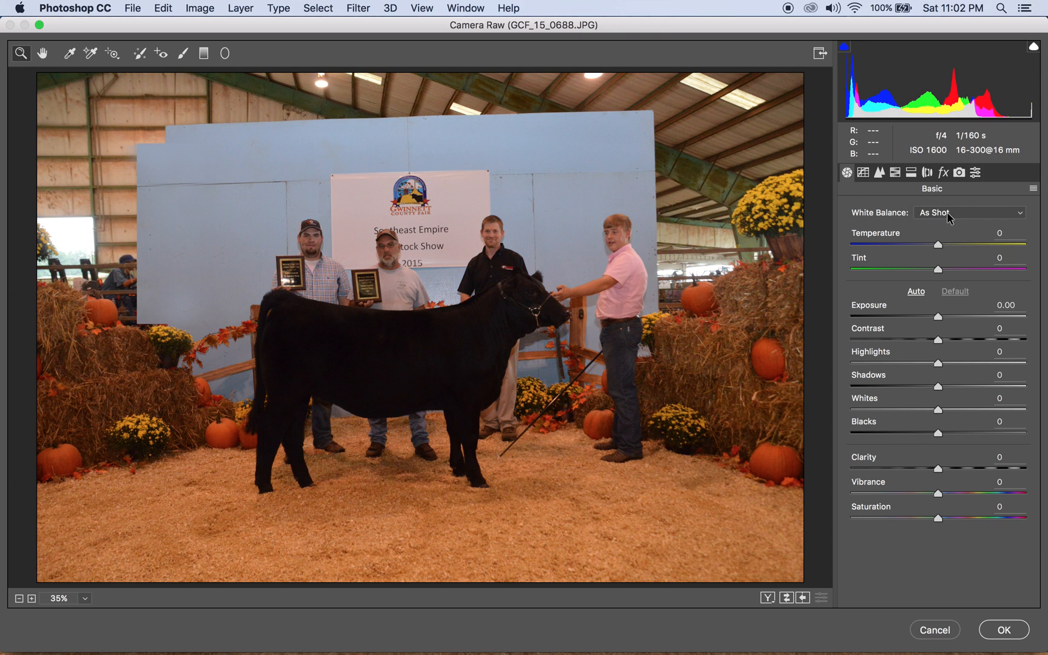
{"action": "left_click", "coordinate": [949, 219]}
{"action": "left_click", "coordinate": [948, 225]}
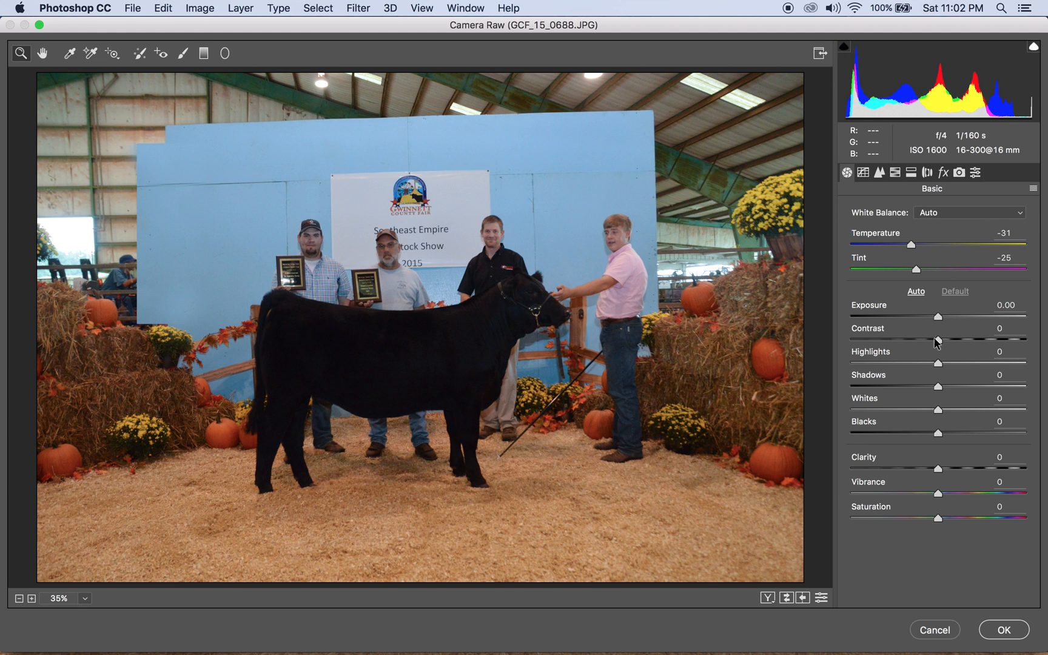
{"action": "left_click_drag", "start_coordinate": [940, 319], "coordinate": [931, 381]}
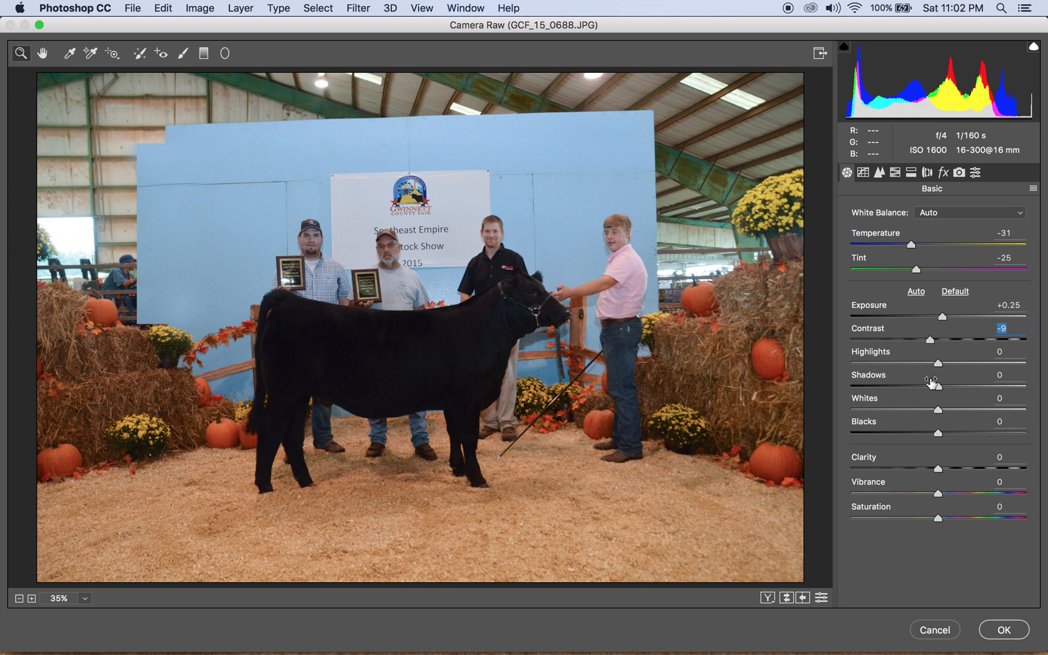
{"action": "left_click", "coordinate": [1004, 631]}
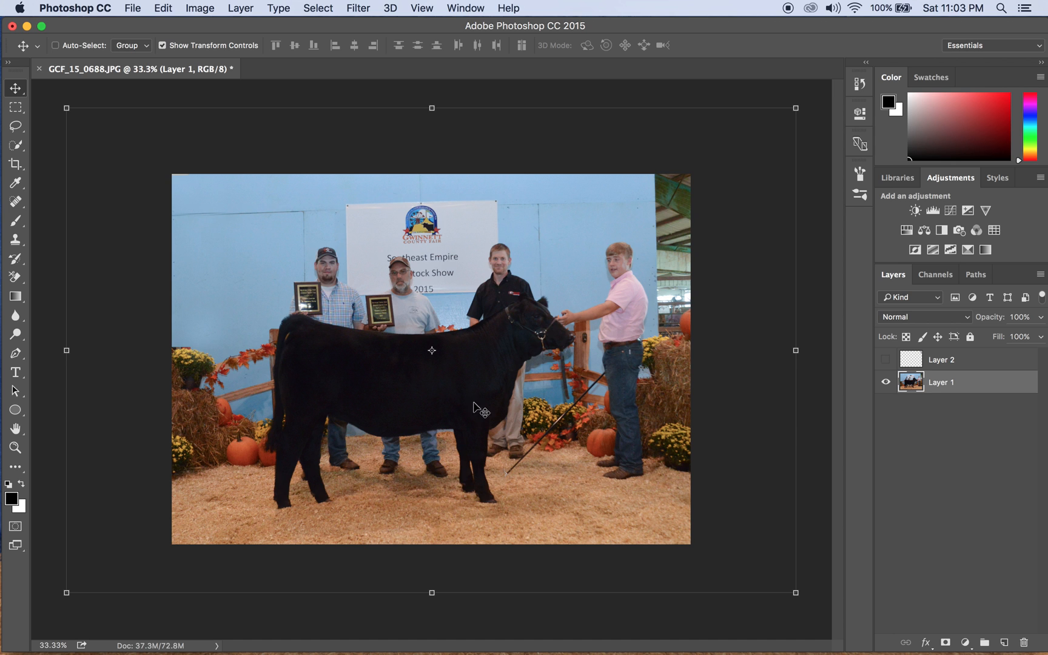
{"action": "left_click_drag", "start_coordinate": [714, 465], "coordinate": [608, 511]}
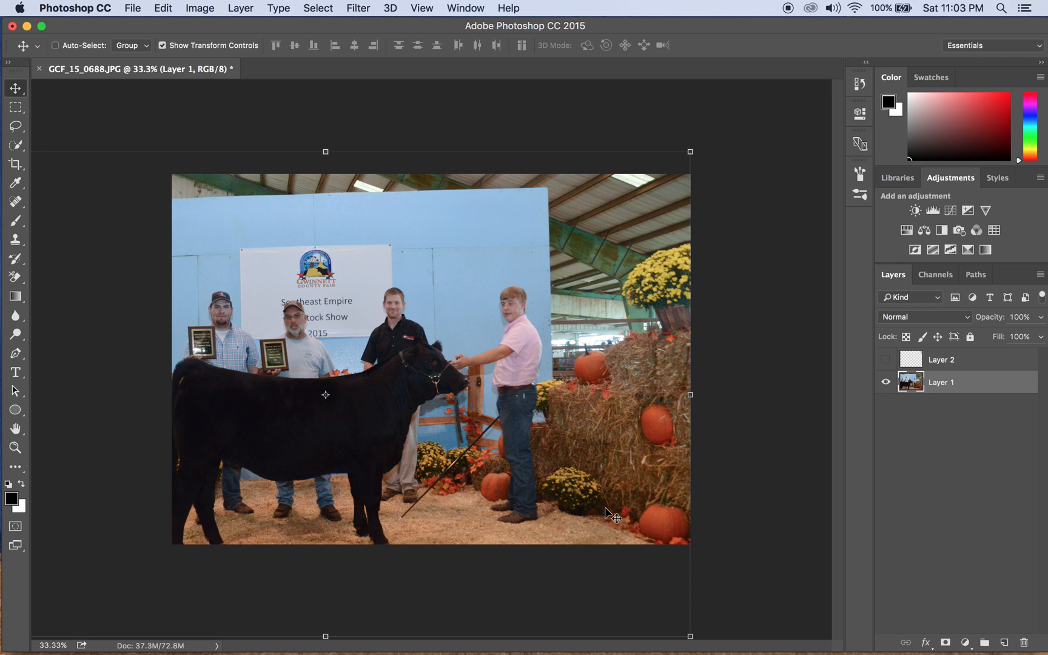
{"action": "key", "text": "super+z"}
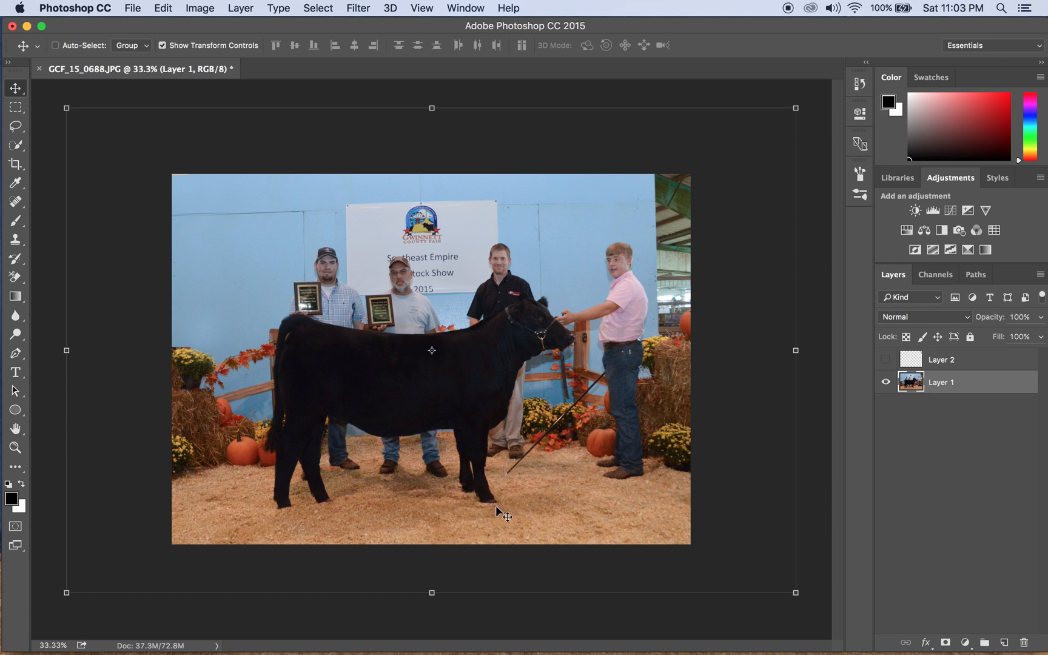
Type a two-line credit below the cow: the photographer's name, then PHOTOGRAPHY.
{"action": "left_click", "coordinate": [16, 374]}
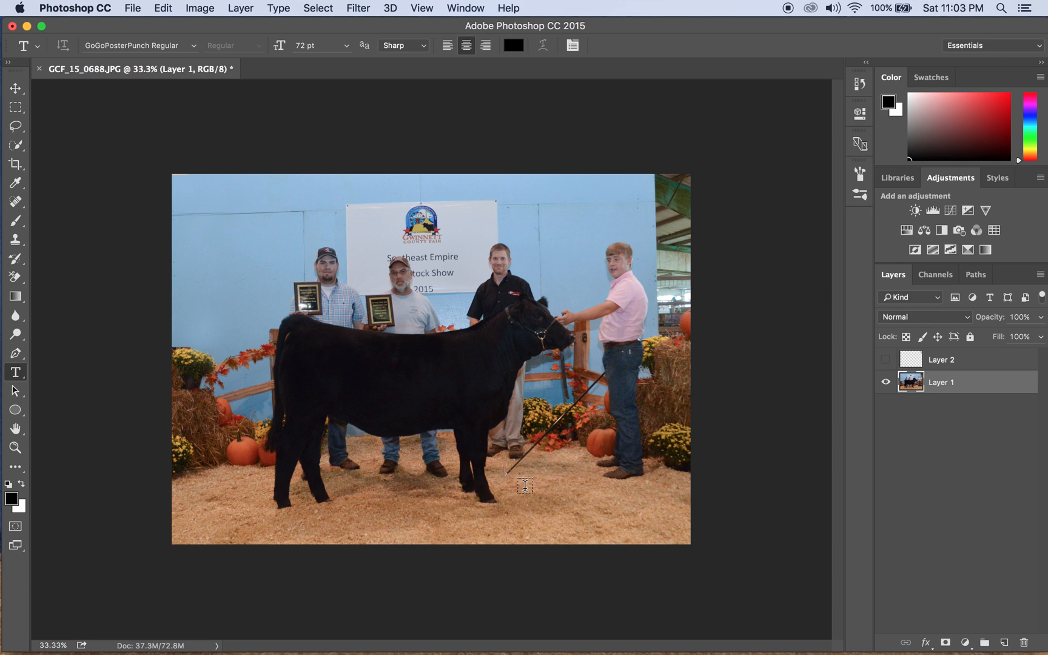
{"action": "left_click", "coordinate": [532, 494]}
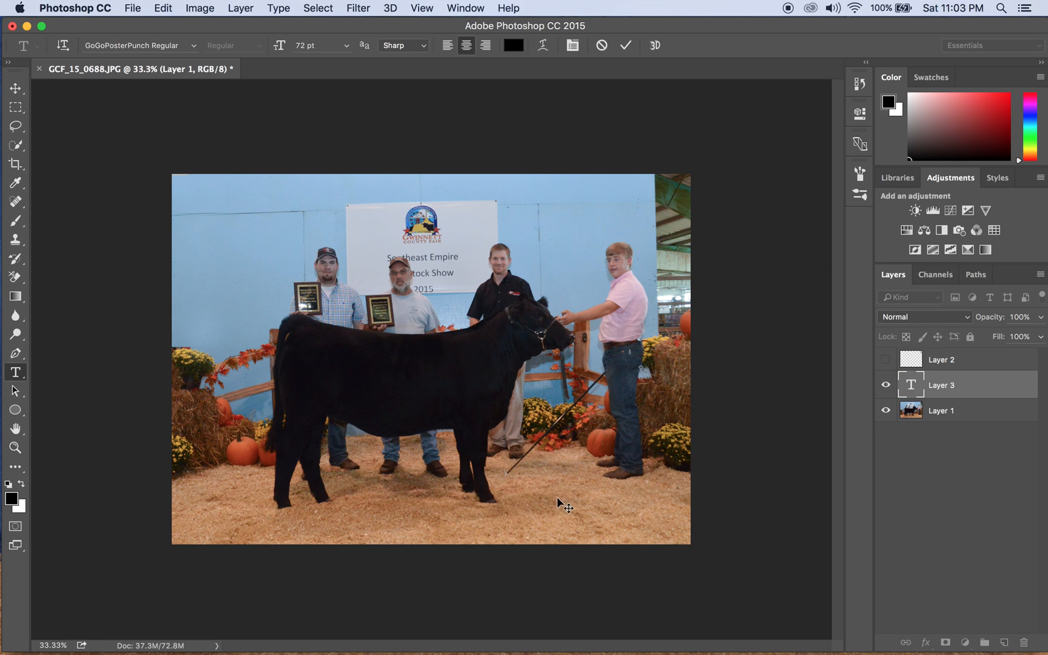
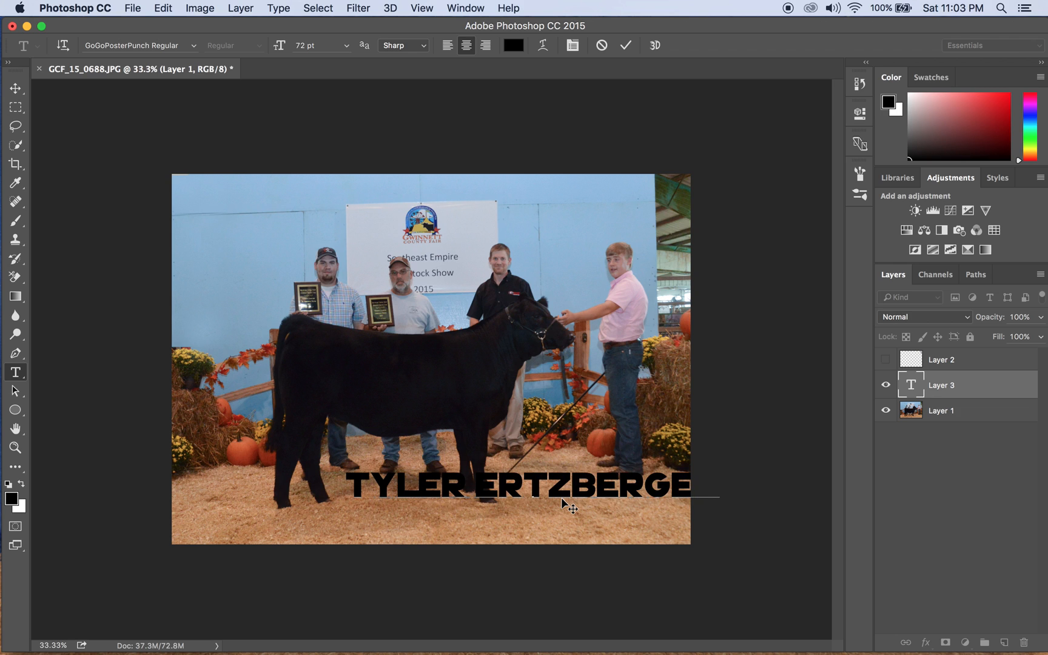
{"action": "key", "text": "Return"}
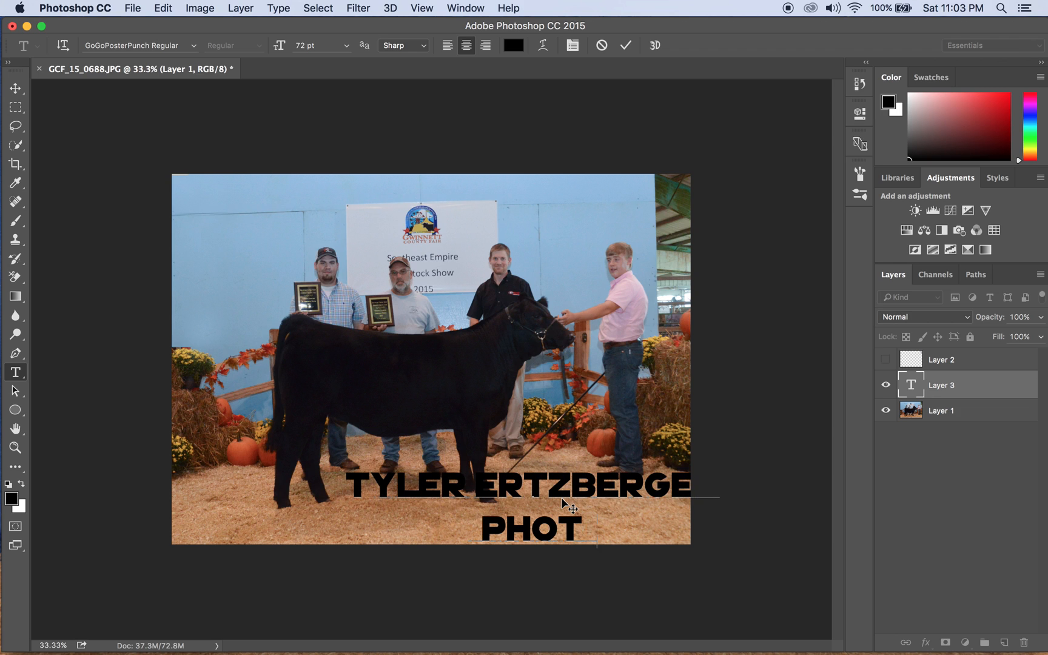
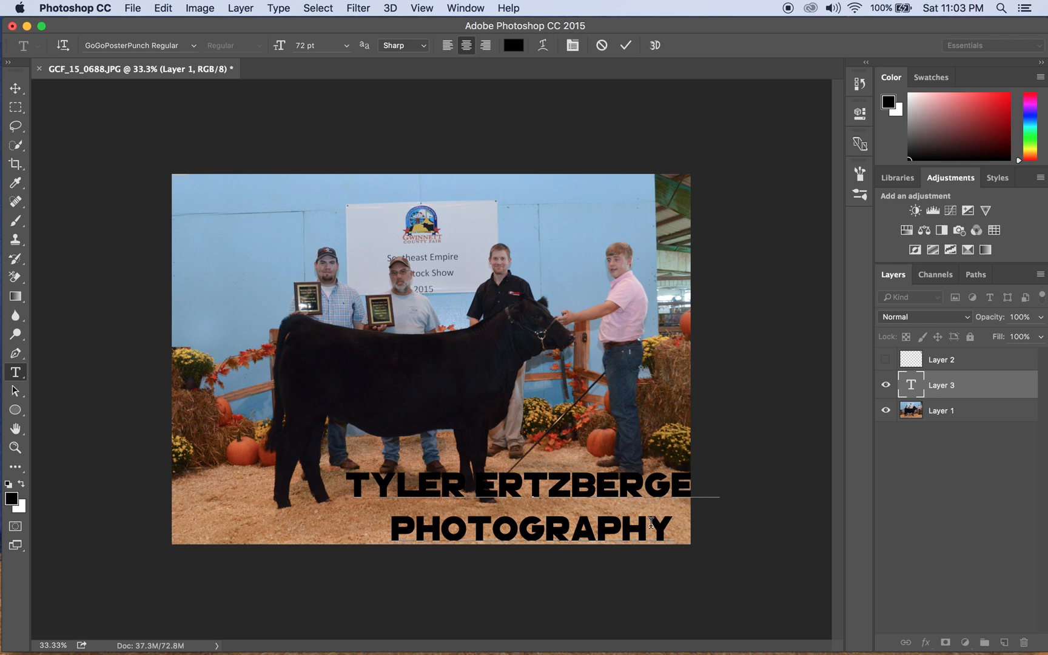
Set both credit lines to Remachine Script at 24 pt and commit the text.
{"action": "left_click_drag", "start_coordinate": [672, 527], "coordinate": [336, 496]}
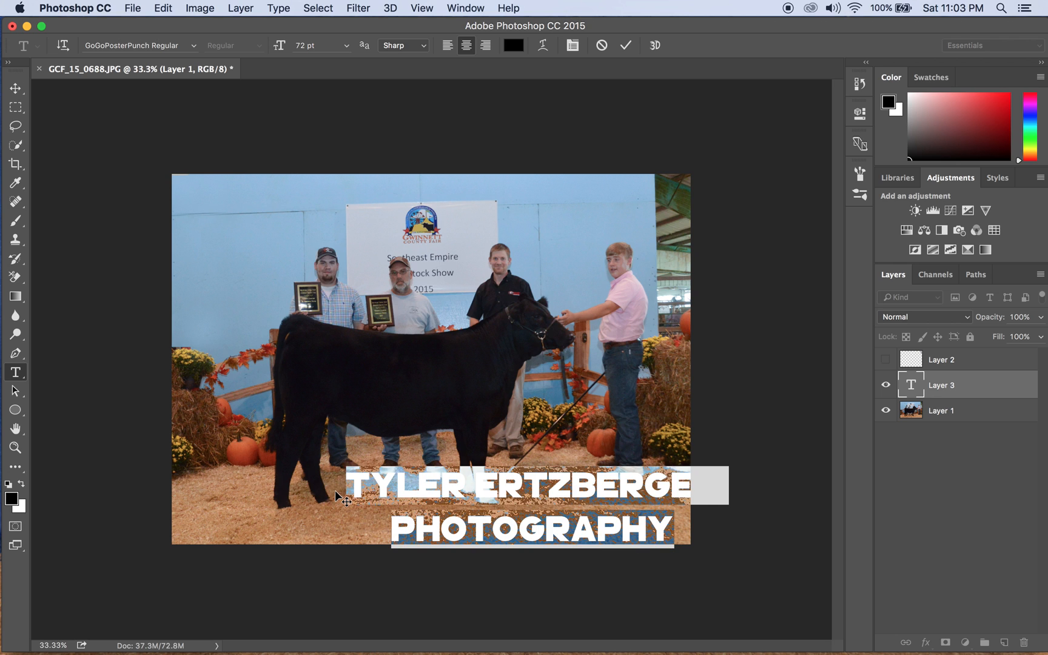
{"action": "left_click", "coordinate": [194, 49]}
{"action": "scroll", "coordinate": [318, 154], "scroll_direction": "up", "scroll_amount": 10}
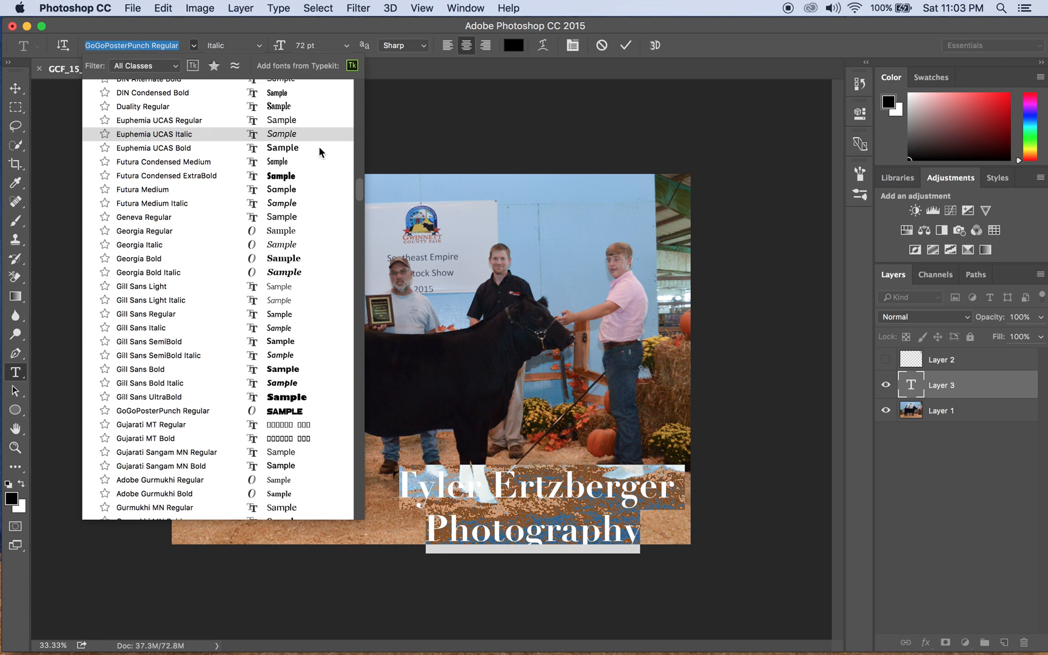
{"action": "scroll", "coordinate": [316, 158], "scroll_direction": "up", "scroll_amount": 10}
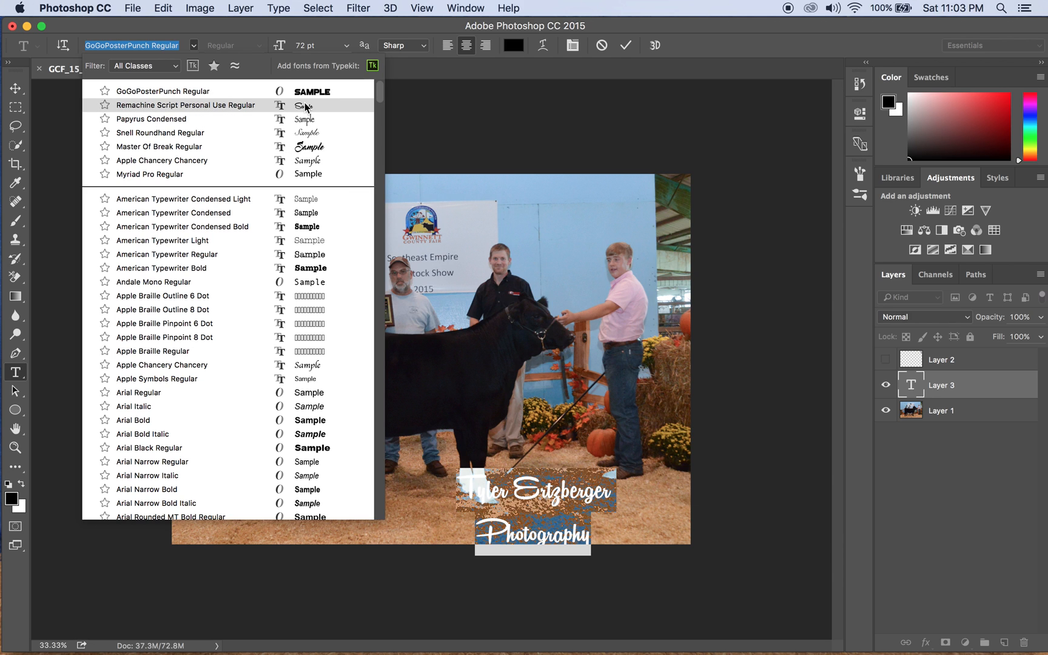
{"action": "left_click", "coordinate": [253, 105]}
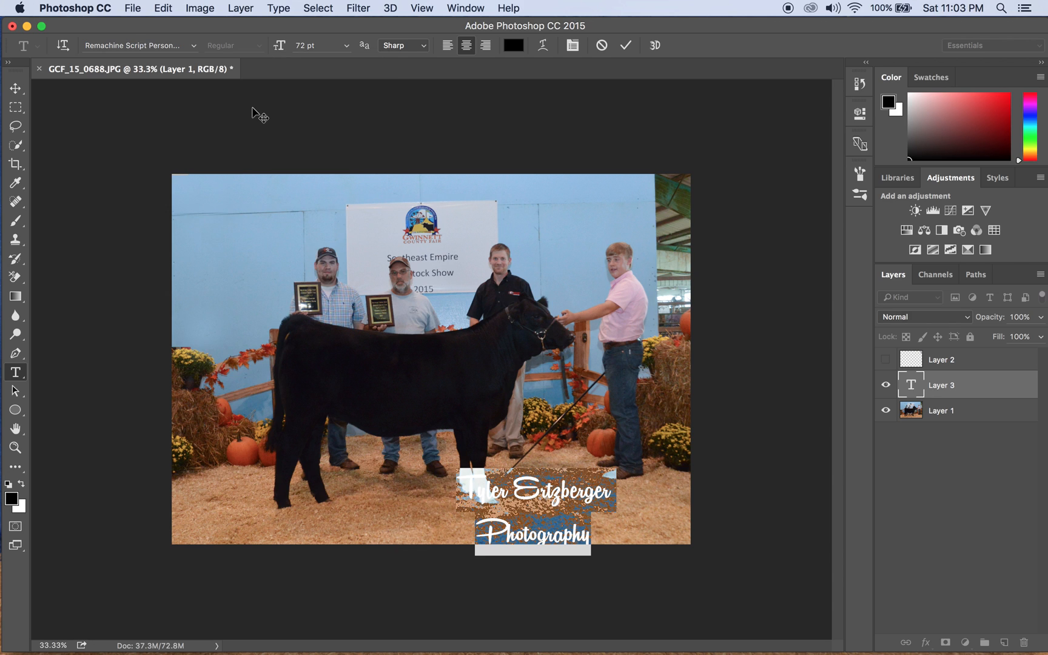
{"action": "left_click", "coordinate": [346, 48]}
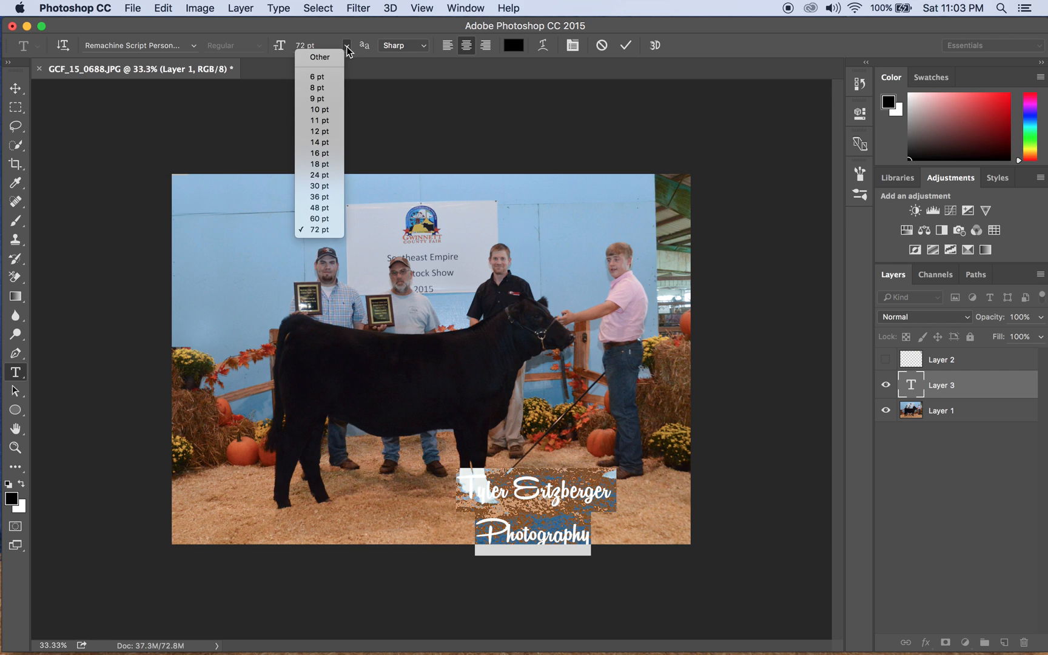
{"action": "left_click", "coordinate": [321, 176]}
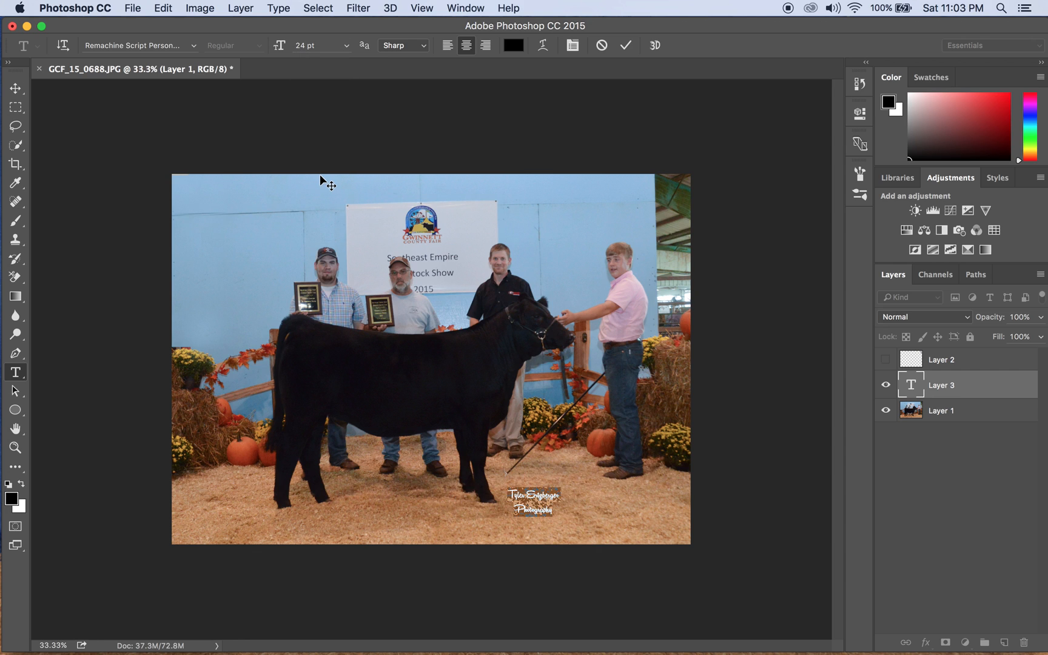
{"action": "left_click", "coordinate": [625, 45]}
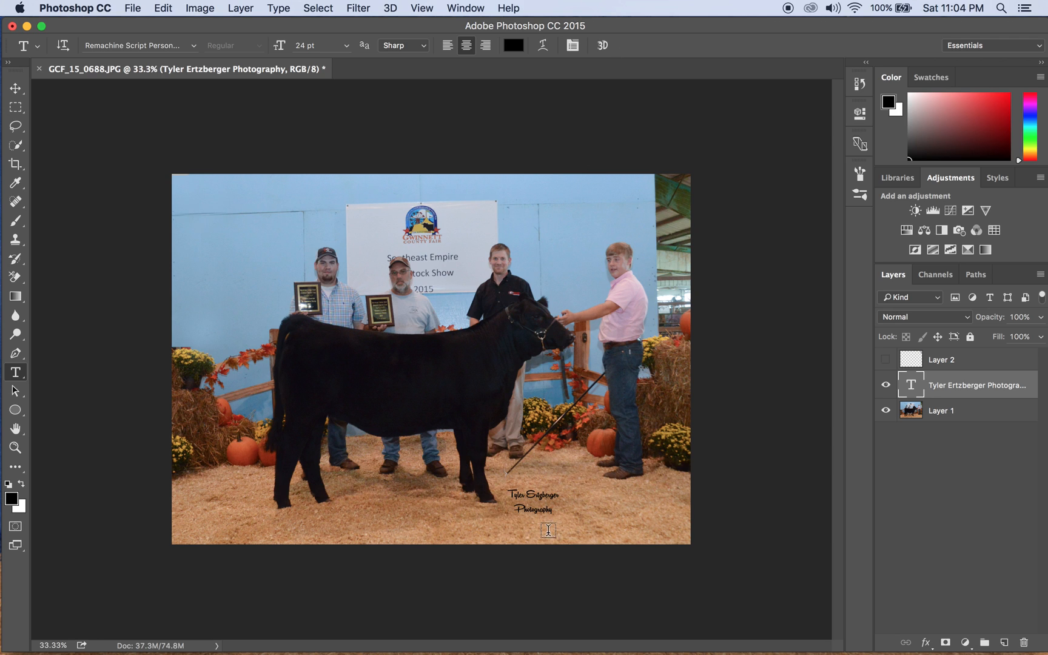
Rotate the credit about -36.7° and move it into the photo's bottom-right corner.
{"action": "left_click", "coordinate": [15, 90]}
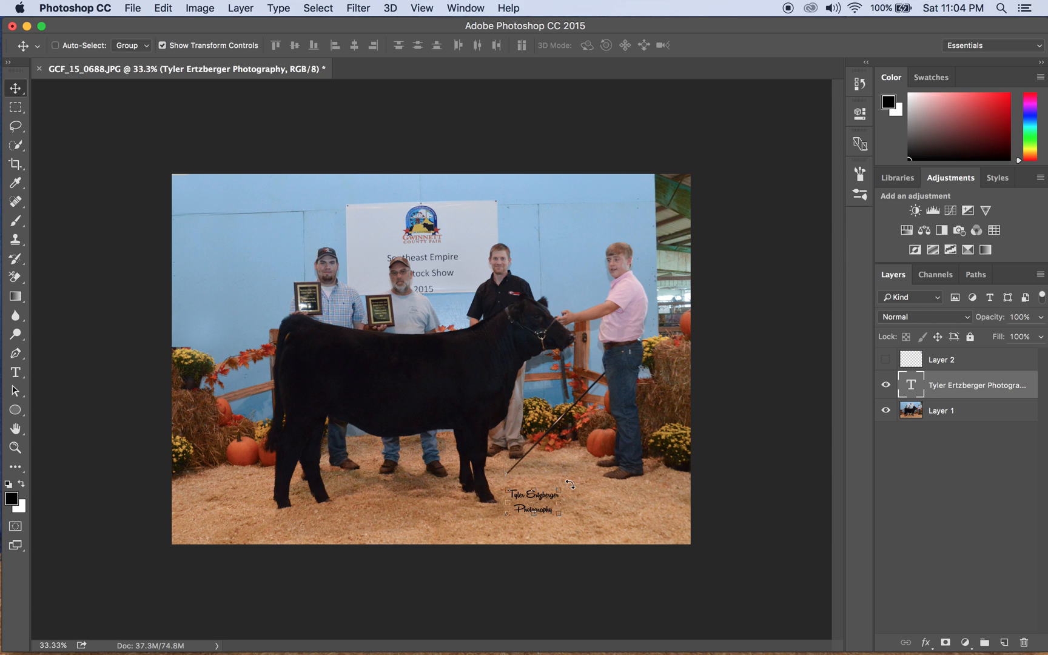
{"action": "mouse_move", "coordinate": [571, 484]}
{"action": "left_mouse_down"}
{"action": "mouse_move", "coordinate": [520, 483]}
{"action": "mouse_move", "coordinate": [558, 484]}
{"action": "left_mouse_up"}
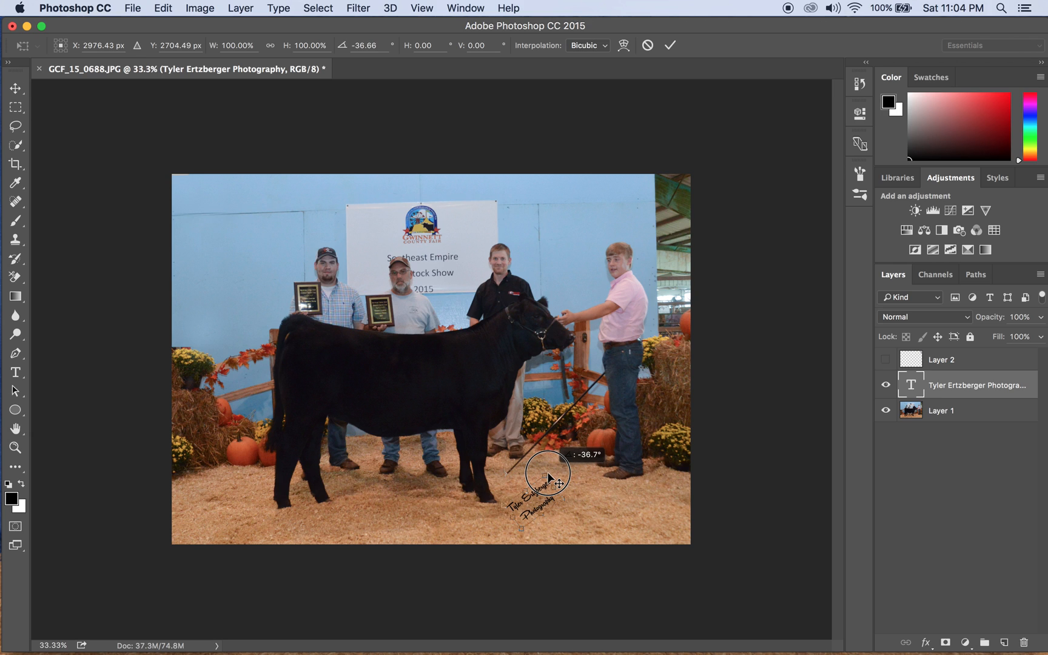
{"action": "left_click_drag", "start_coordinate": [548, 474], "coordinate": [548, 473]}
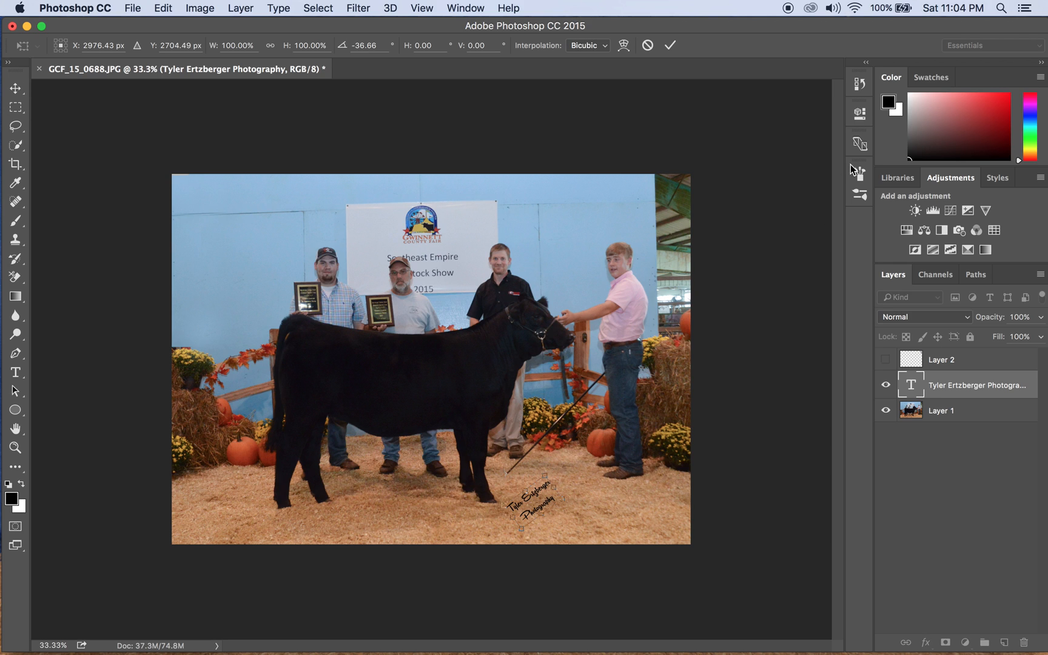
{"action": "left_click", "coordinate": [670, 44]}
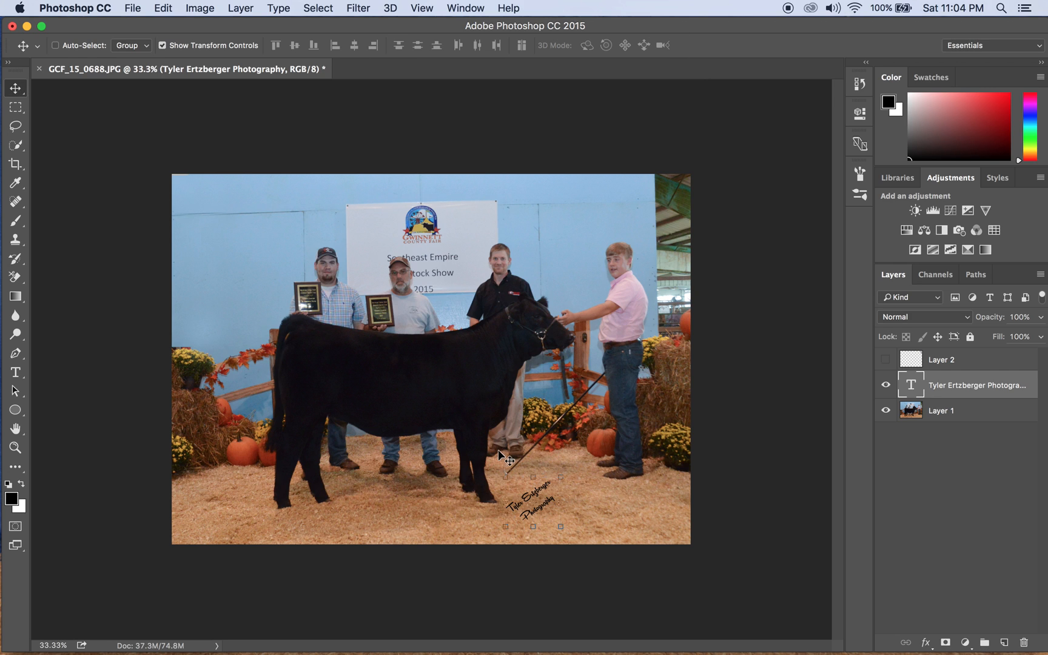
{"action": "left_click_drag", "start_coordinate": [520, 490], "coordinate": [644, 512]}
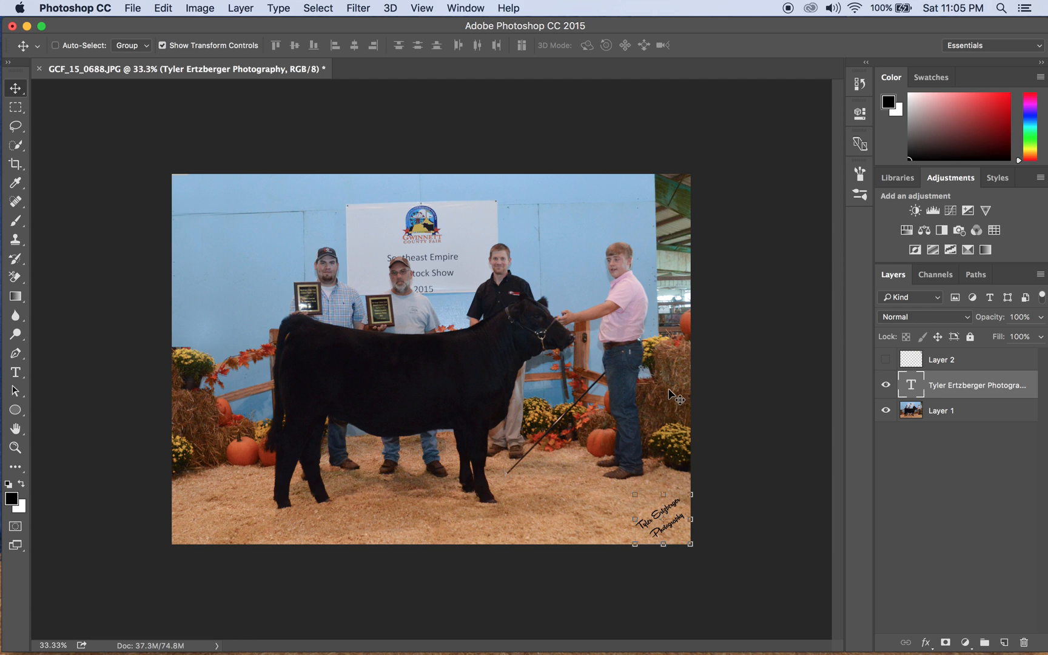
{"action": "left_click", "coordinate": [133, 7]}
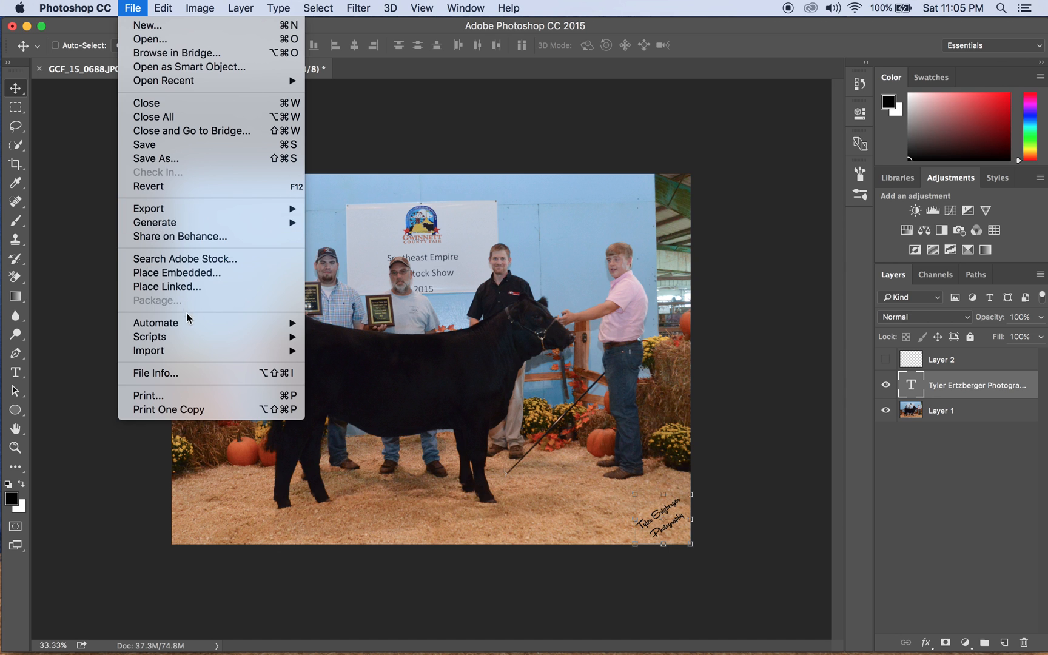
Print the photo with the print height set to 5 inches (49.13% scale).
{"action": "left_click", "coordinate": [204, 396]}
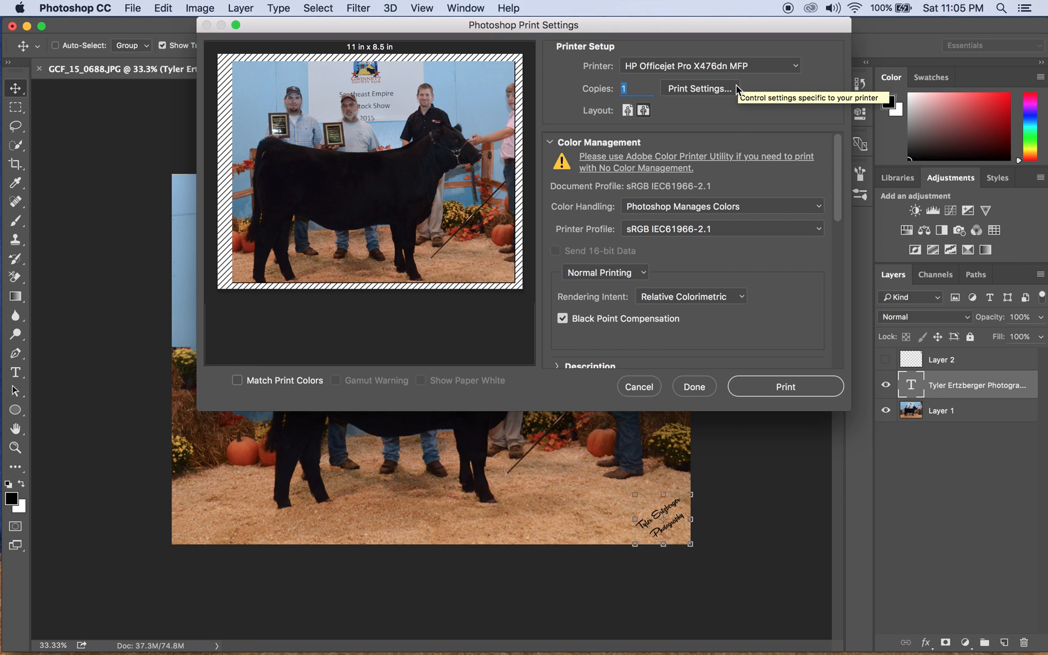
{"action": "scroll", "coordinate": [740, 164], "scroll_direction": "down", "scroll_amount": 5}
{"action": "scroll", "coordinate": [745, 196], "scroll_direction": "up", "scroll_amount": 5}
{"action": "scroll", "coordinate": [745, 197], "scroll_direction": "down", "scroll_amount": 15}
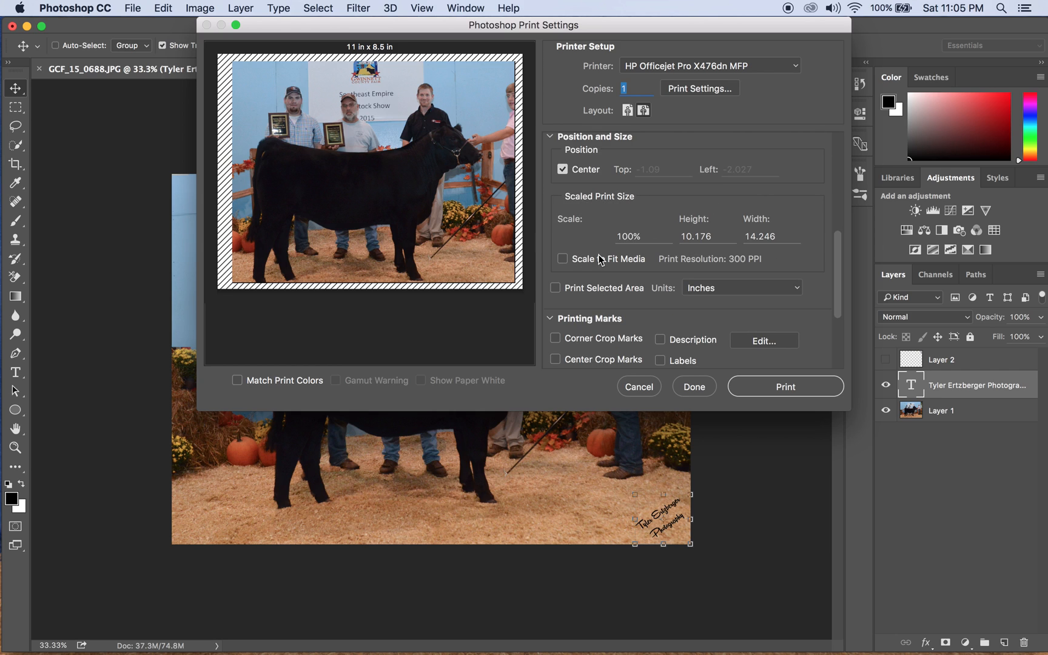
{"action": "left_click_drag", "start_coordinate": [715, 237], "coordinate": [670, 233]}
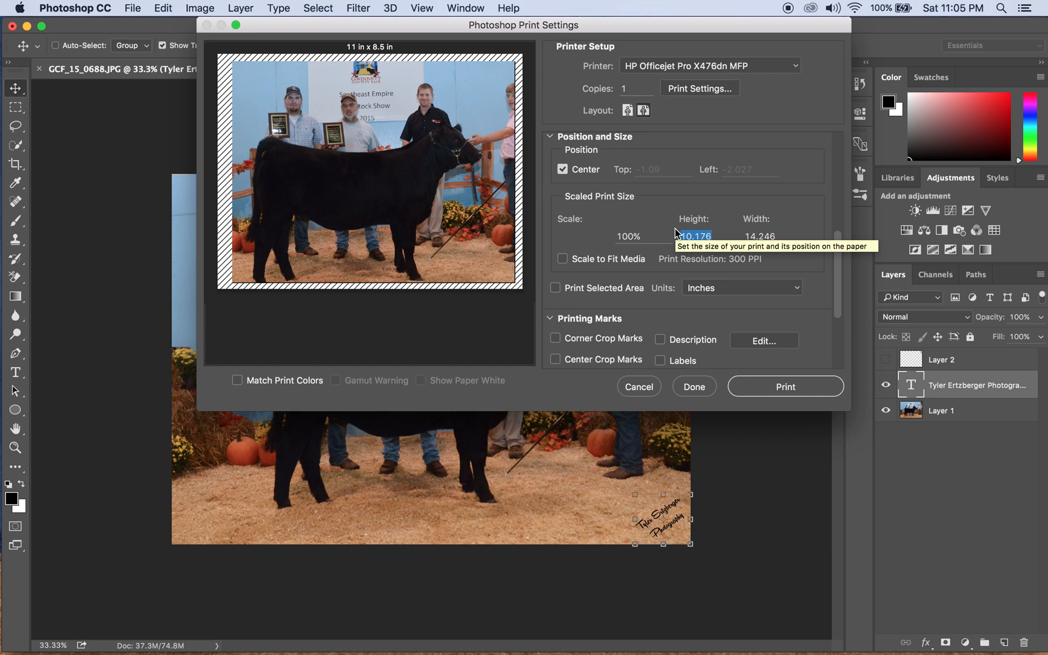
{"action": "type", "text": "5"}
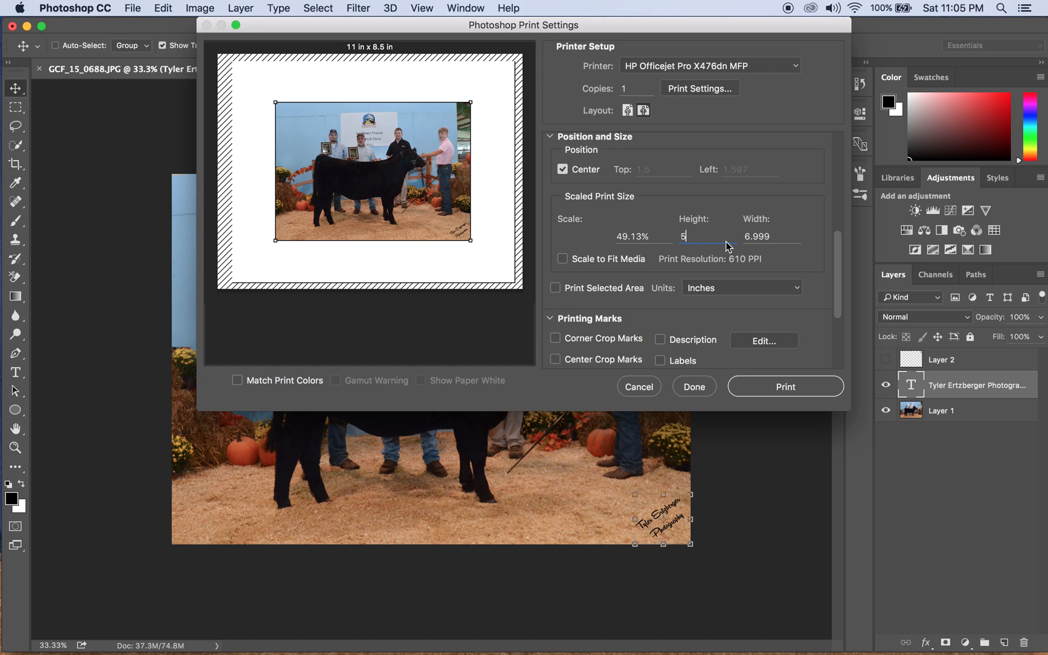
{"action": "left_click", "coordinate": [782, 389]}
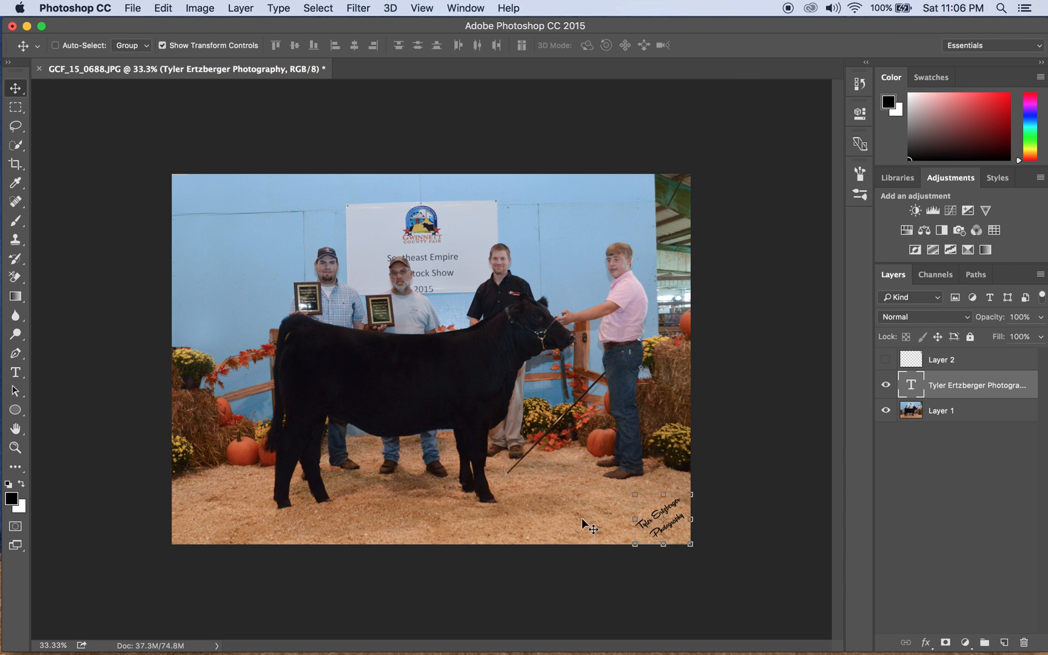
Start a Save As copy of the photo named GCF_15_0688_V2.
{"action": "left_click", "coordinate": [745, 346]}
{"action": "left_click", "coordinate": [15, 164]}
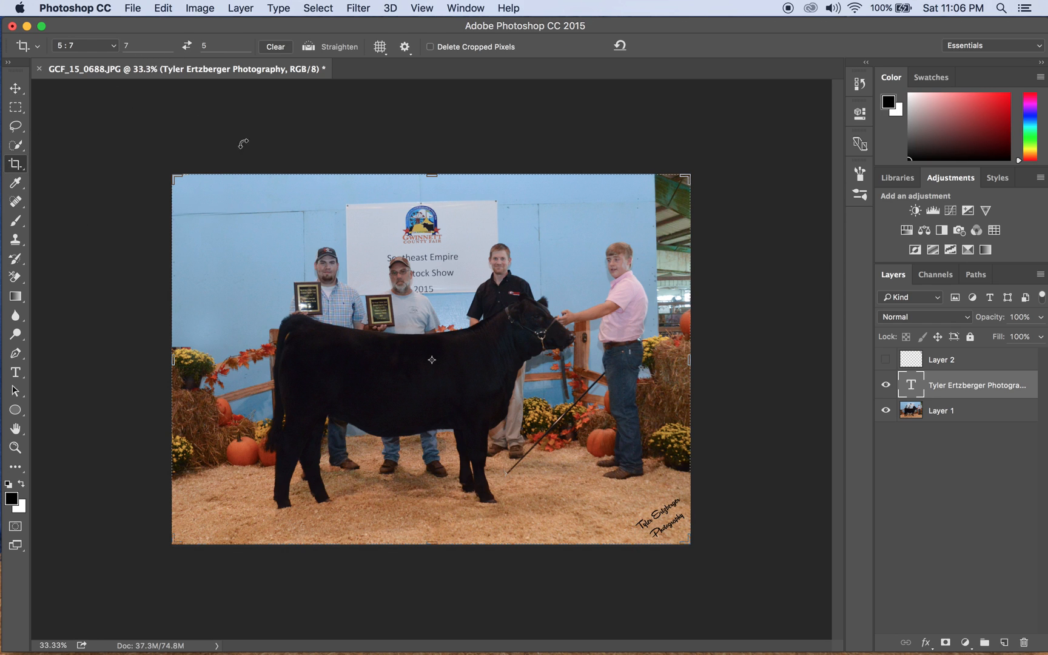
{"action": "left_click", "coordinate": [16, 89]}
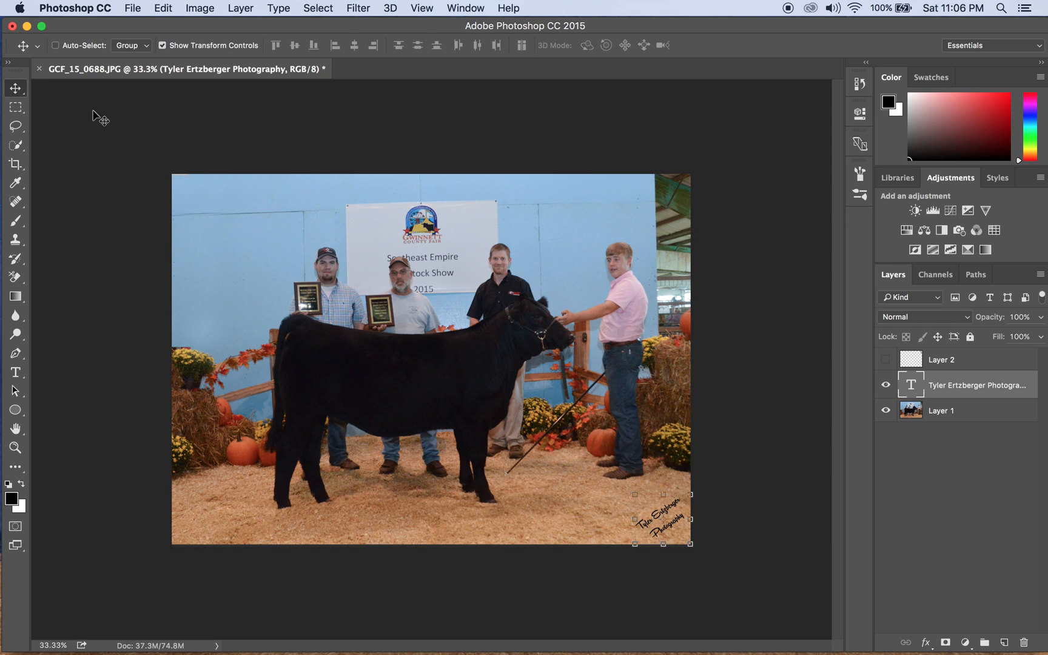
{"action": "left_click", "coordinate": [133, 6]}
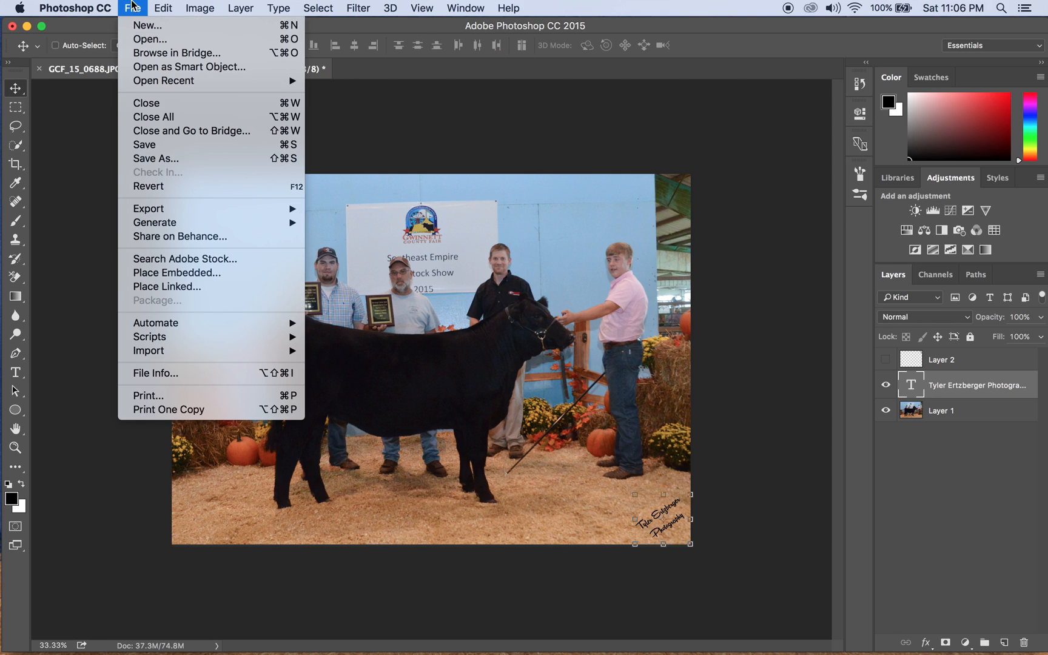
{"action": "left_click", "coordinate": [144, 159]}
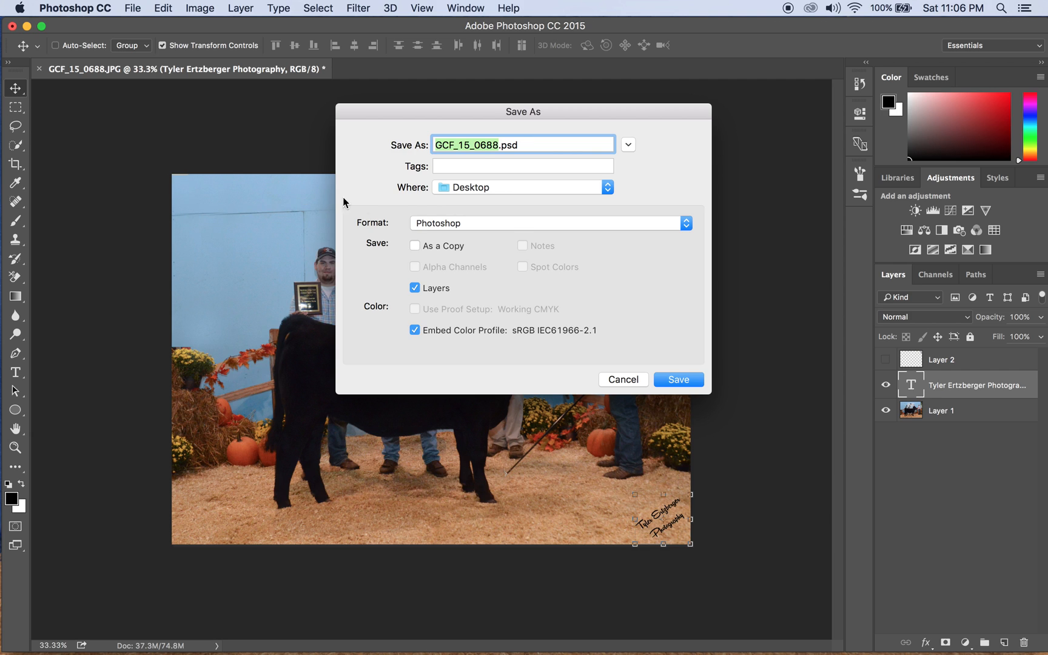
{"action": "left_click", "coordinate": [498, 145]}
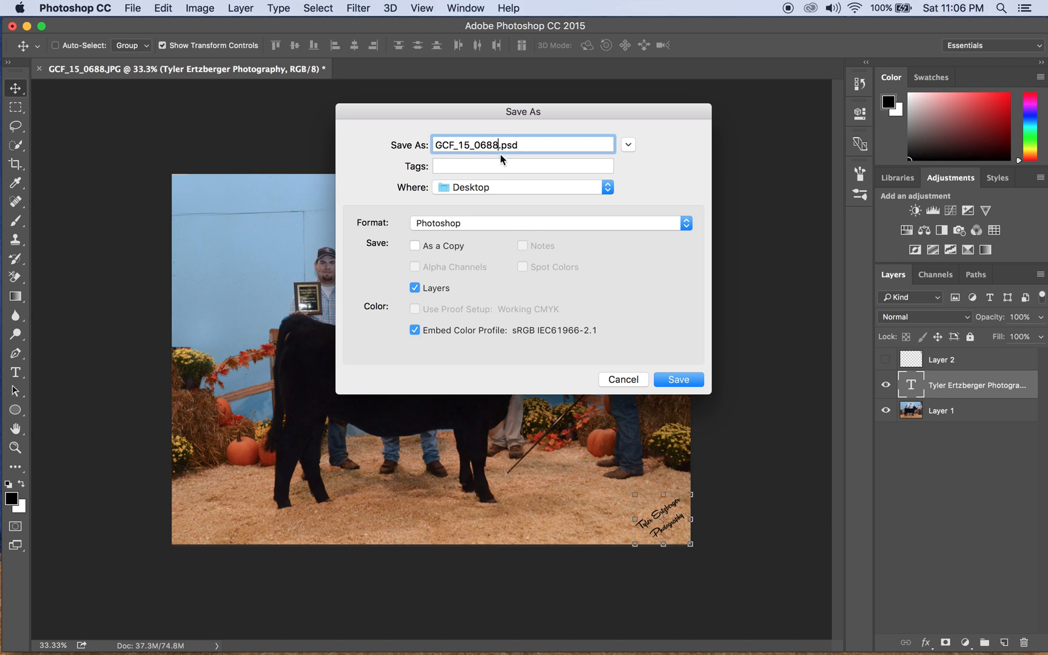
{"action": "type", "text": "_V2"}
Save the copy as a quality 12 JPEG to the Desktop and minimize Photoshop.
{"action": "left_click", "coordinate": [421, 229]}
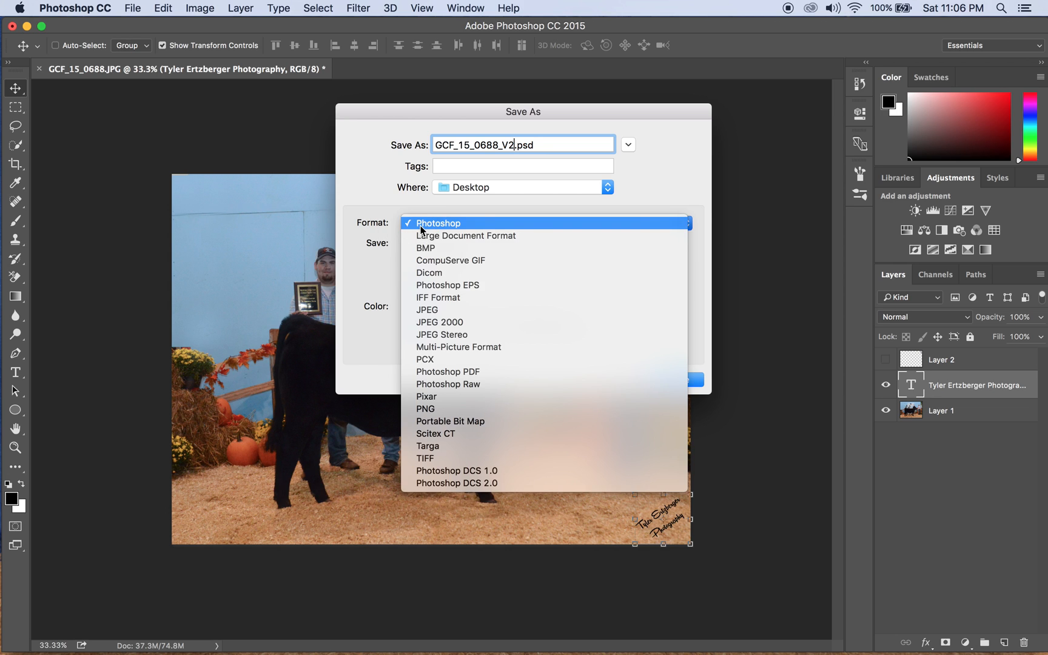
{"action": "left_click", "coordinate": [433, 311]}
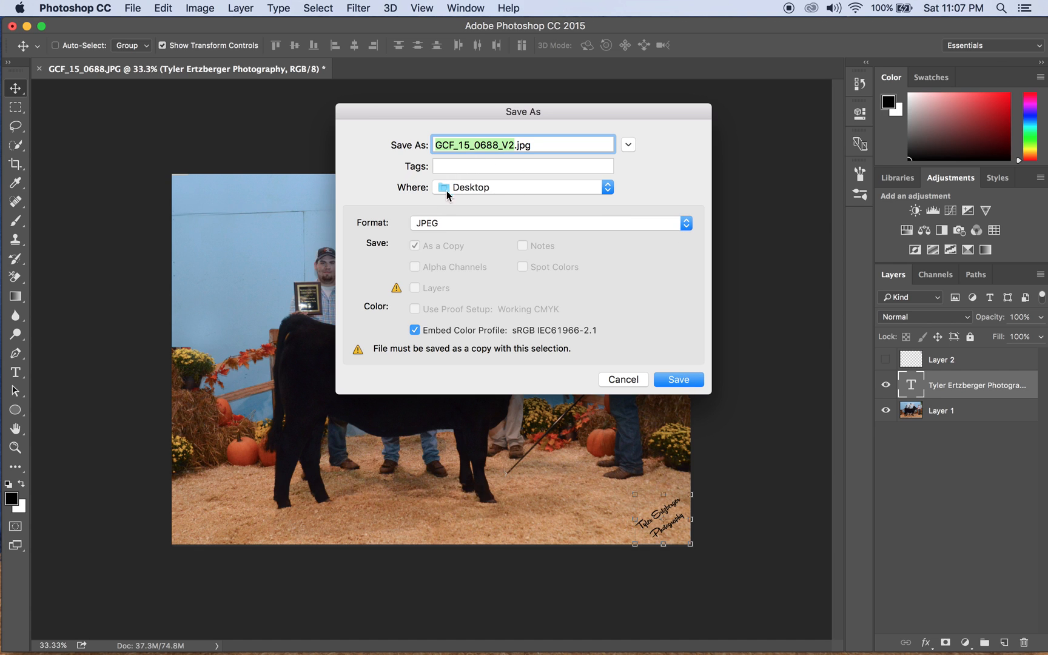
{"action": "left_click", "coordinate": [688, 380]}
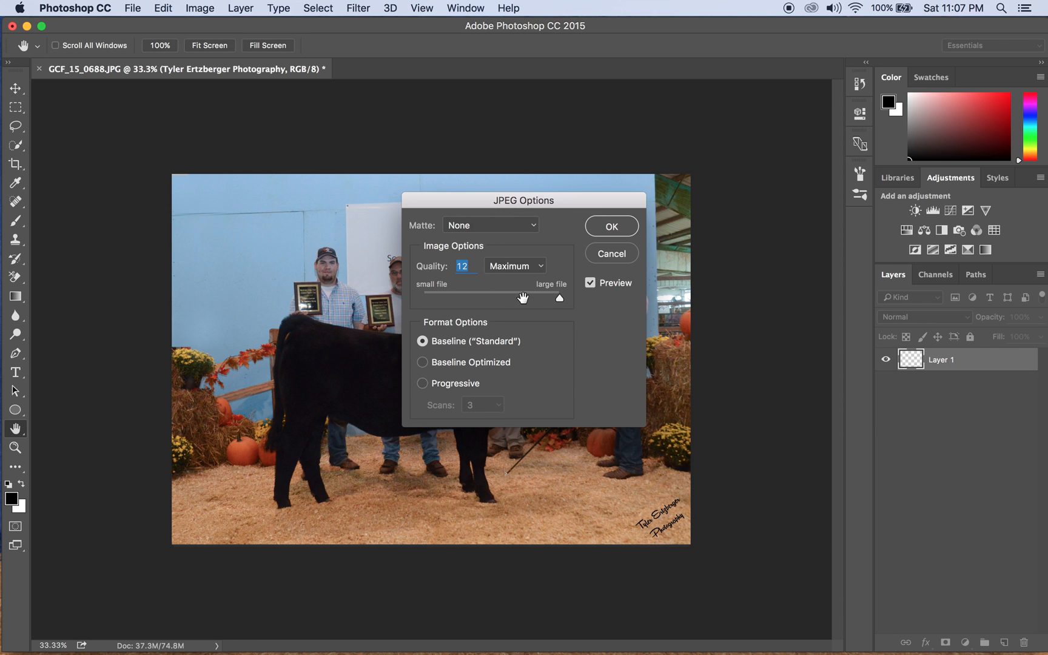
{"action": "mouse_move", "coordinate": [559, 298]}
{"action": "left_mouse_down"}
{"action": "mouse_move", "coordinate": [410, 300]}
{"action": "mouse_move", "coordinate": [564, 299]}
{"action": "left_mouse_up"}
{"action": "left_click", "coordinate": [614, 228]}
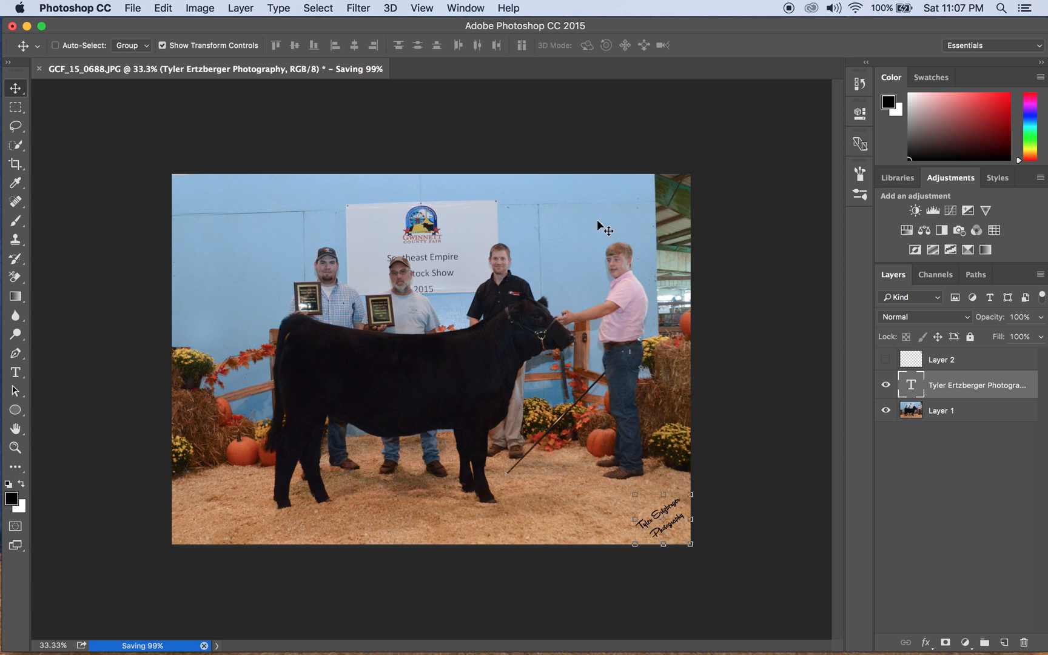
{"action": "left_click", "coordinate": [27, 26]}
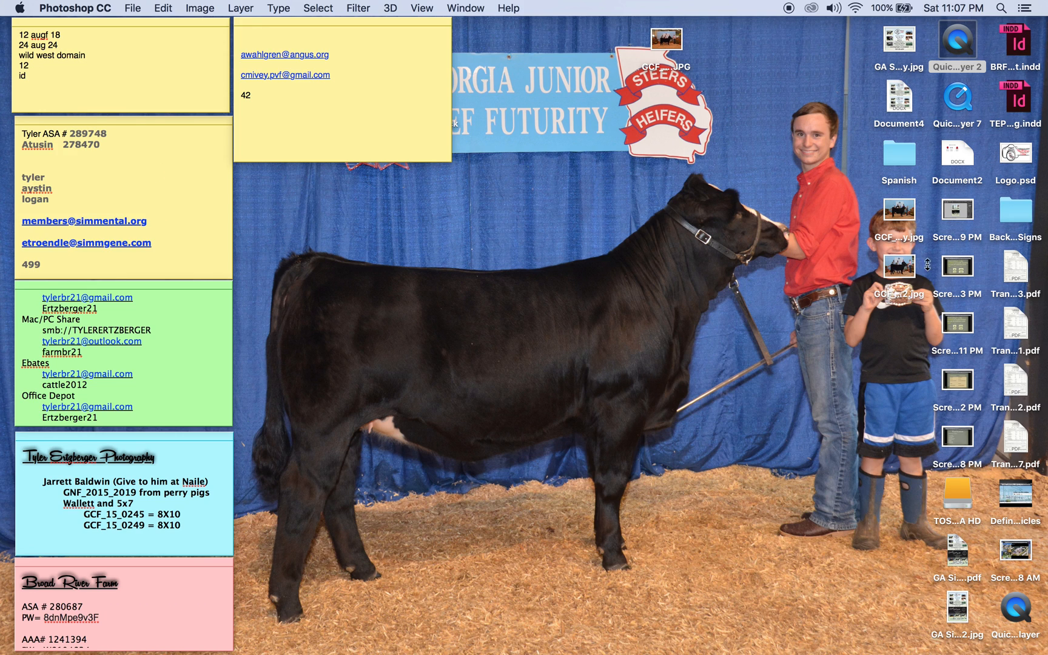
Check GCF_15_0688_V2.jpg on the desktop, then restore the Photoshop document from the Dock.
{"action": "left_click", "coordinate": [907, 270]}
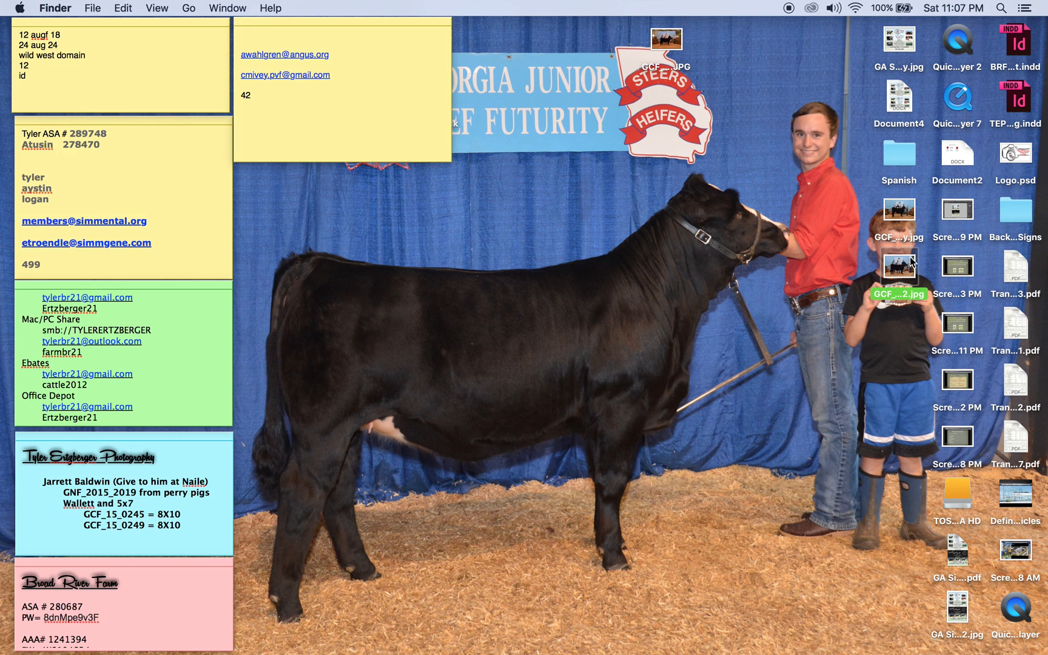
{"action": "left_click", "coordinate": [984, 637]}
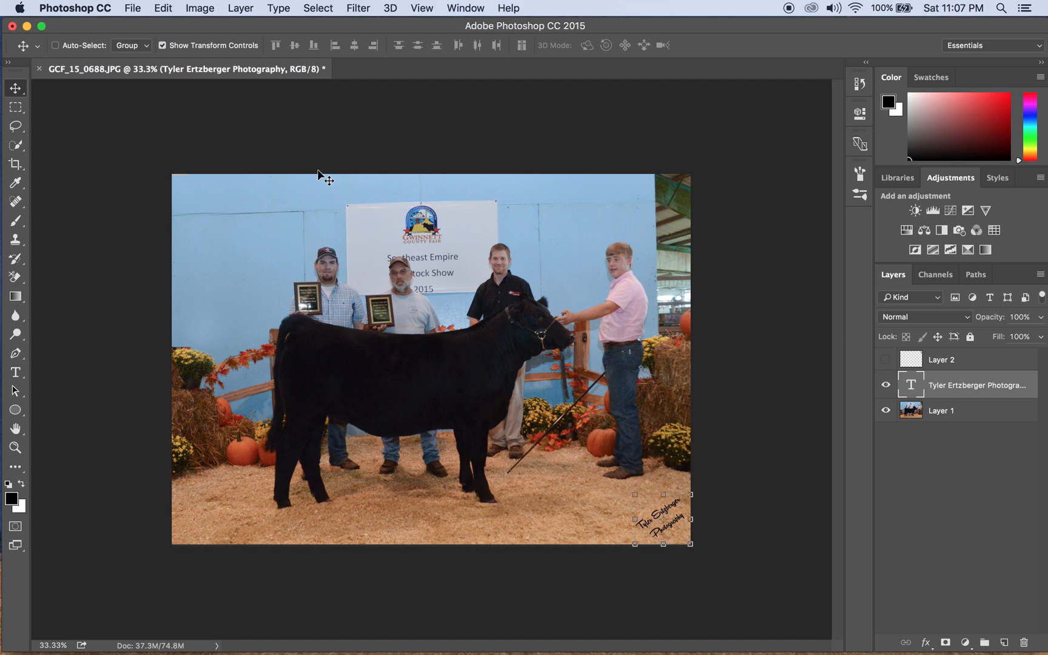
Open GA Simmental Ad BRF-TEP V2.jpg from the Desktop in Photoshop.
{"action": "left_click", "coordinate": [133, 7]}
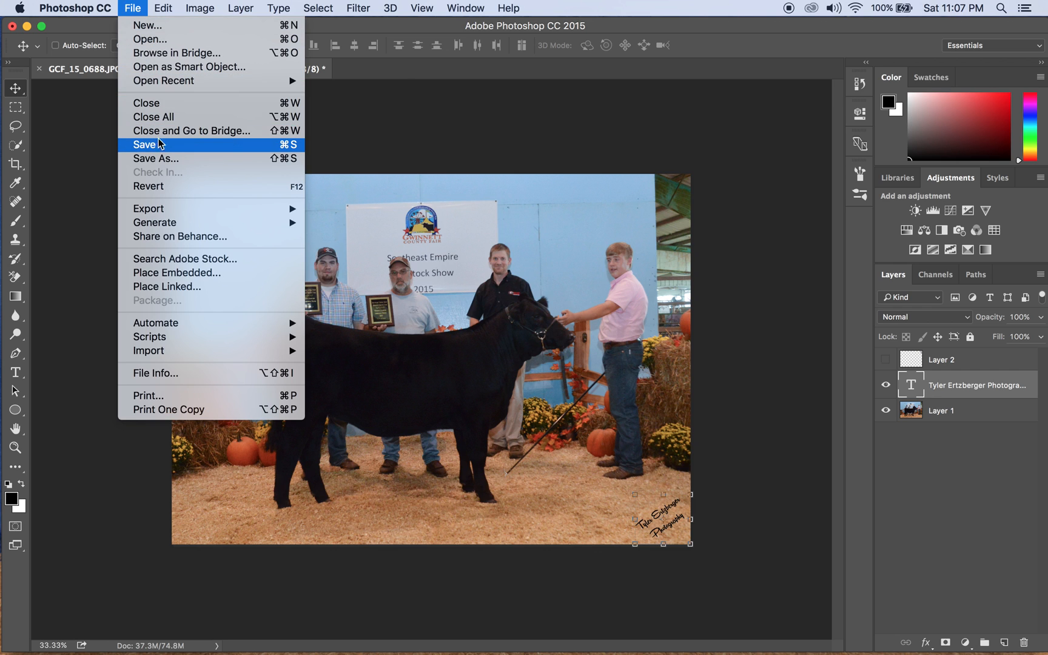
{"action": "left_click", "coordinate": [152, 40]}
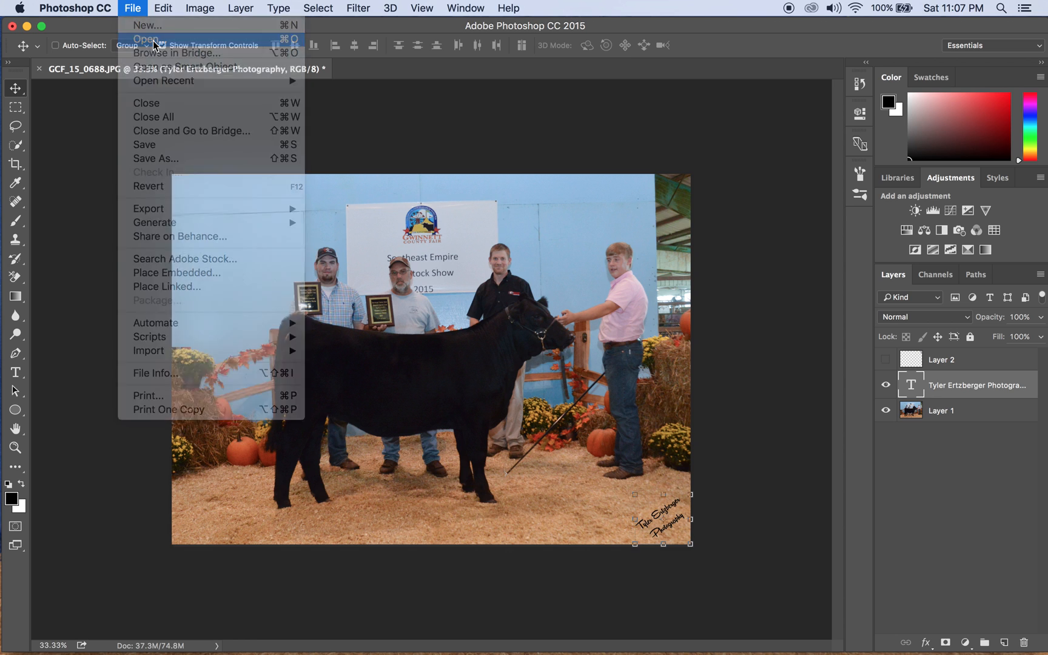
{"action": "scroll", "coordinate": [471, 240], "scroll_direction": "down", "scroll_amount": 5}
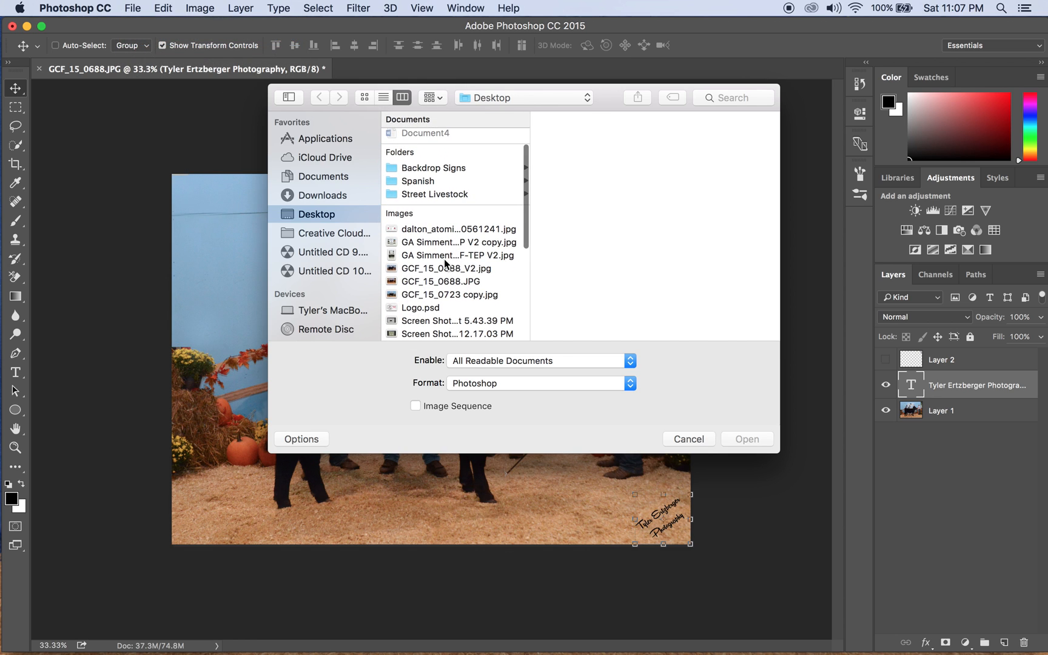
{"action": "left_click", "coordinate": [443, 255]}
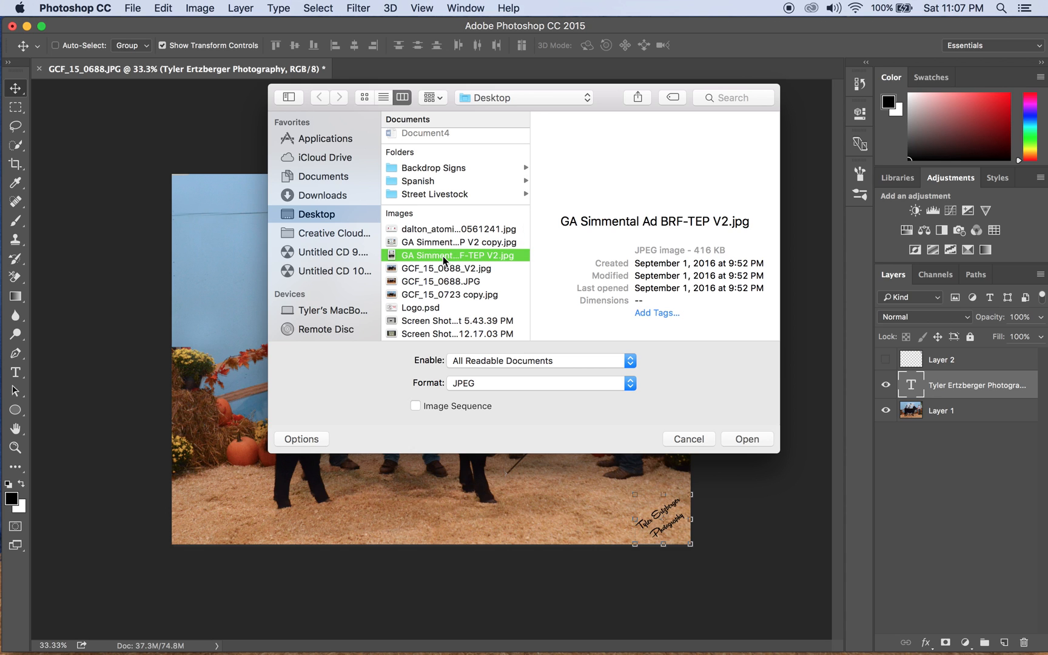
{"action": "left_click", "coordinate": [748, 439]}
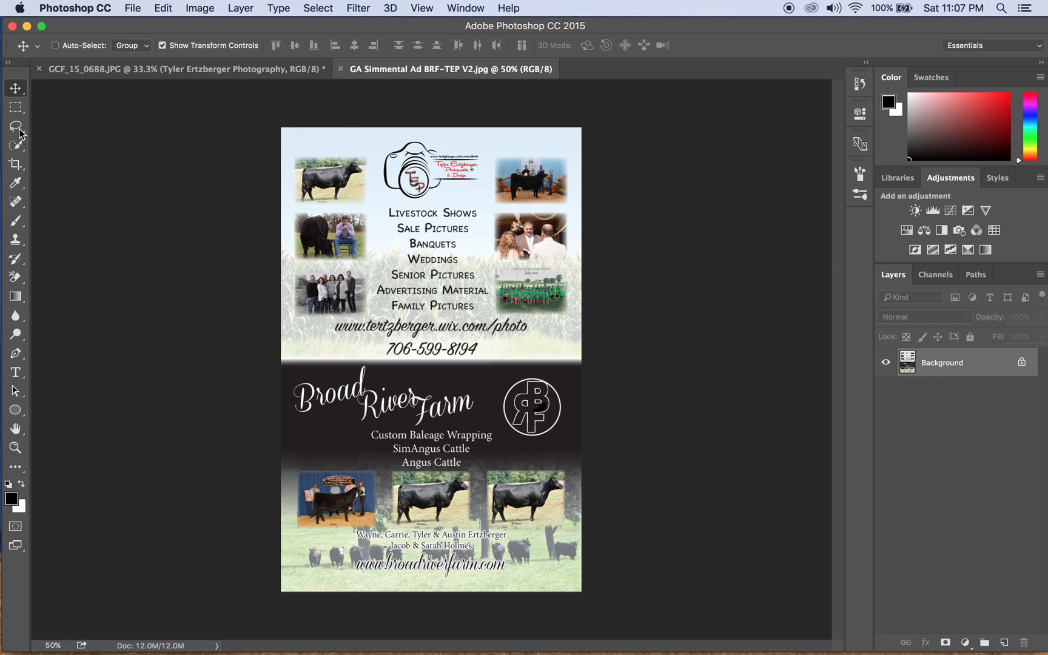
Crop the ad at Original Ratio in landscape, framing only the Broad River Farm section.
{"action": "left_click", "coordinate": [16, 164]}
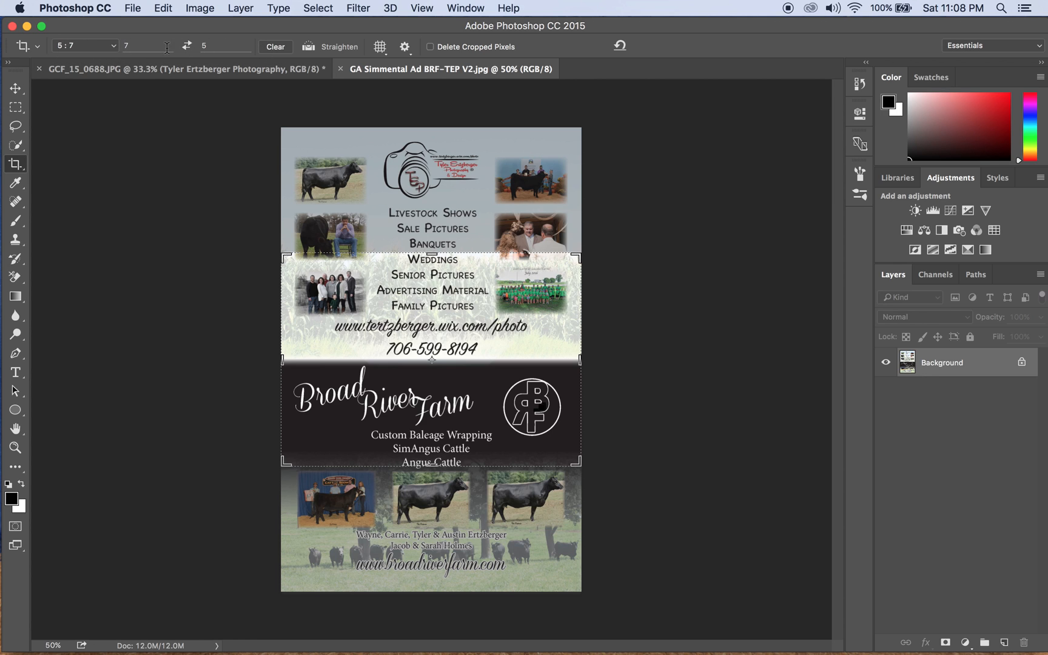
{"action": "left_click", "coordinate": [101, 44]}
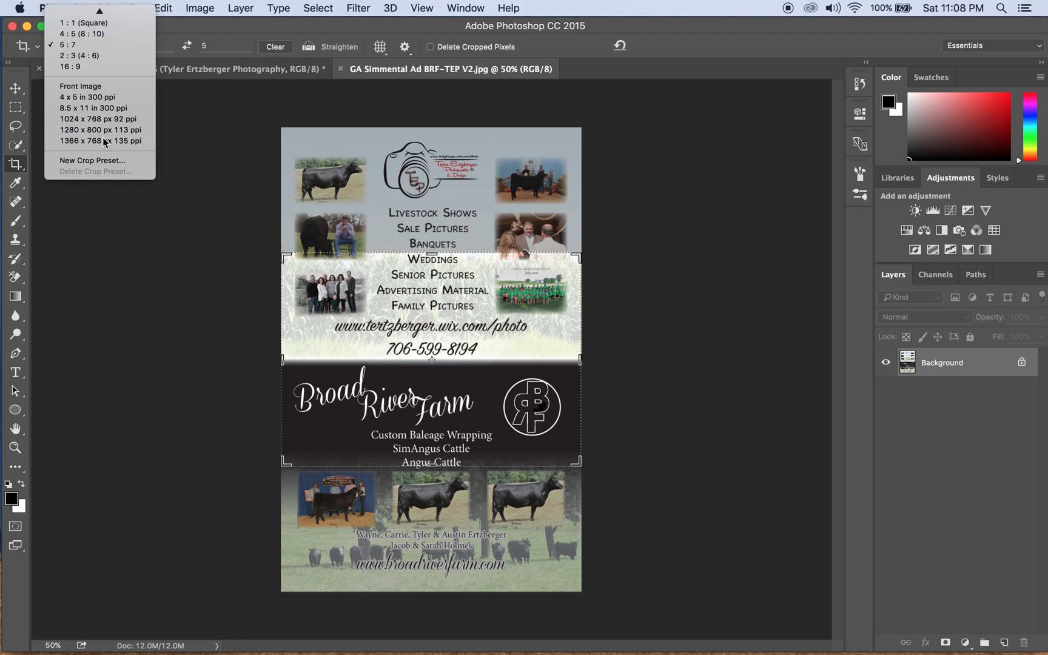
{"action": "mouse_move", "coordinate": [102, 13]}
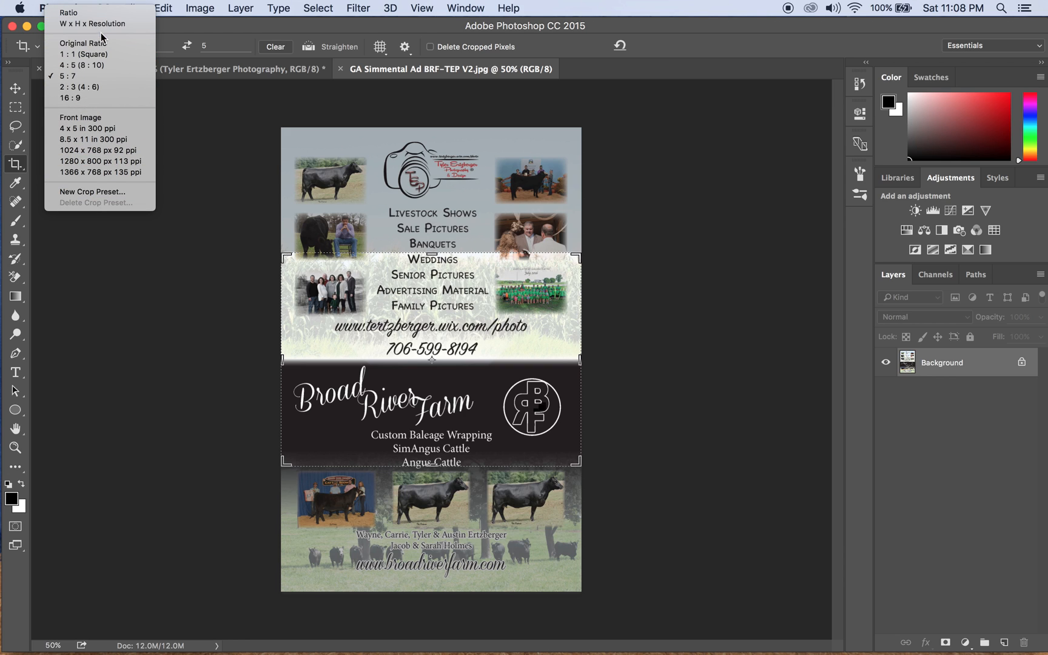
{"action": "left_click", "coordinate": [135, 48]}
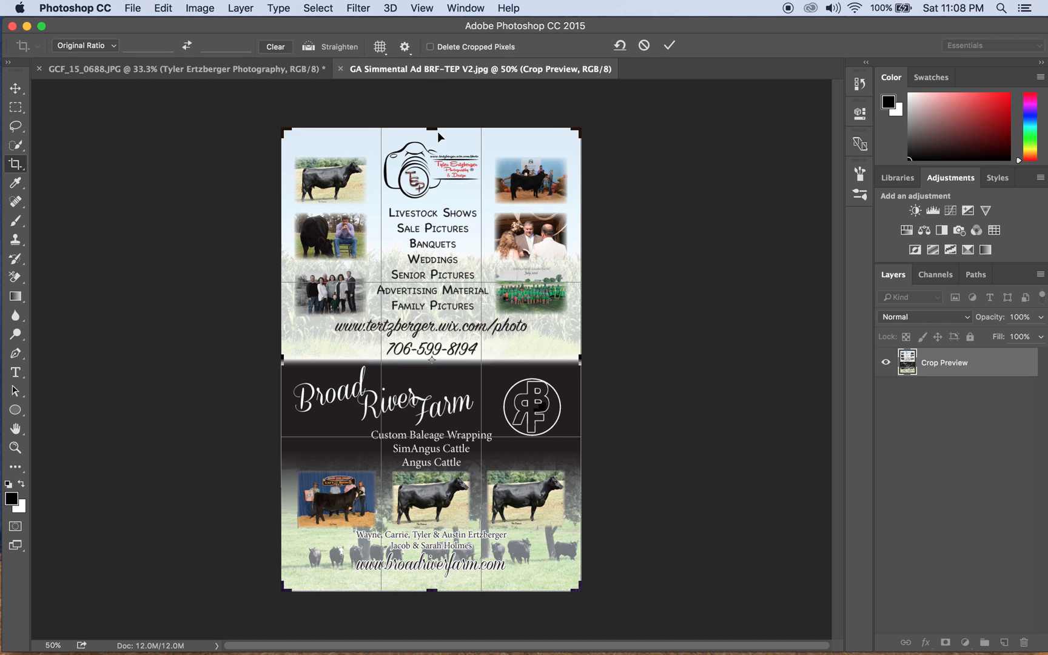
{"action": "left_click_drag", "start_coordinate": [436, 128], "coordinate": [427, 163]}
{"action": "left_click_drag", "start_coordinate": [427, 139], "coordinate": [415, 138]}
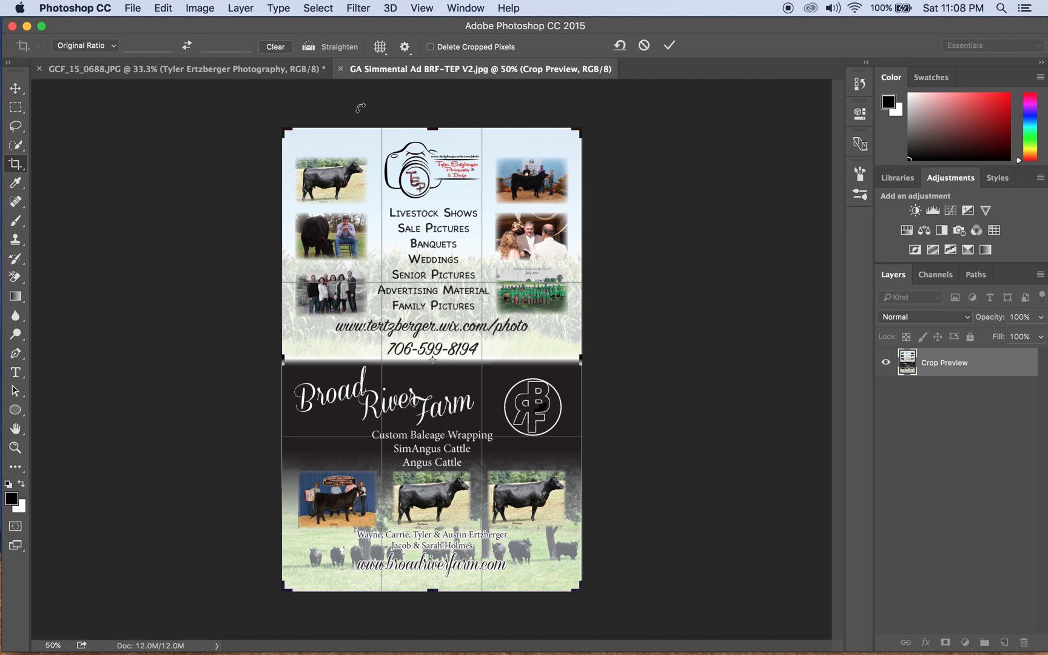
{"action": "left_click", "coordinate": [187, 45]}
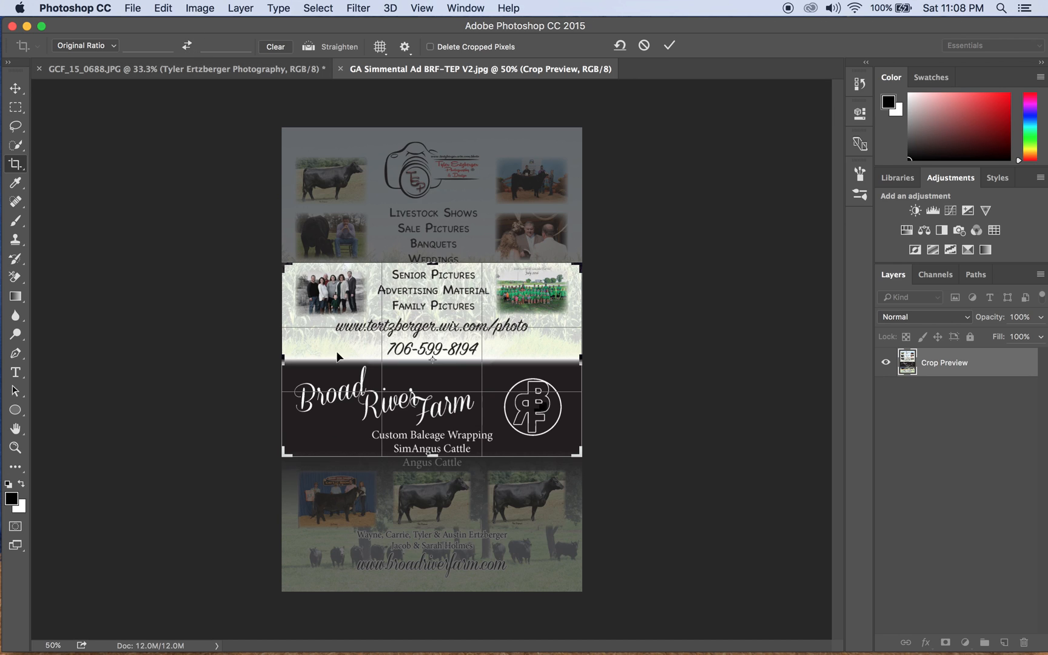
{"action": "left_click_drag", "start_coordinate": [438, 324], "coordinate": [449, 358]}
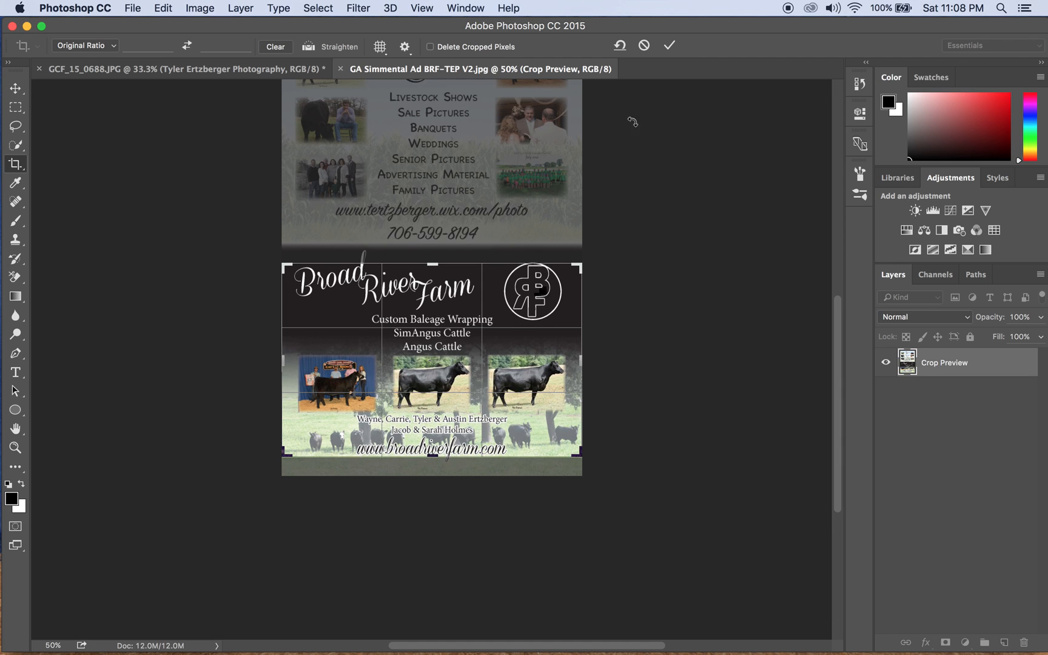
{"action": "left_click", "coordinate": [670, 46]}
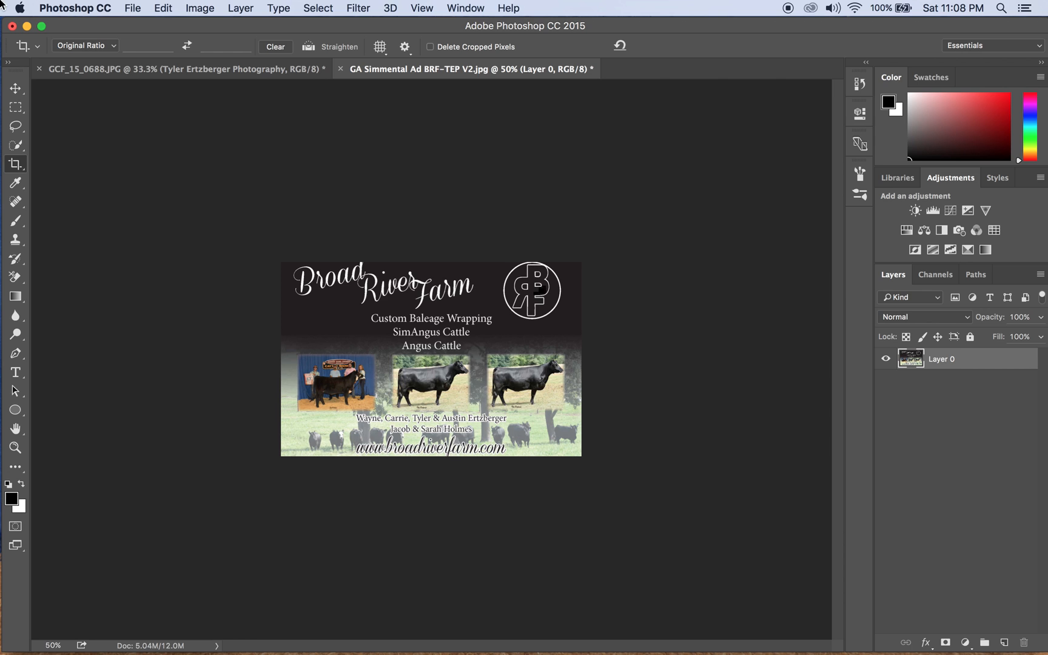
Save the cropped ad as 'GA Simmental Ad BRF-TEP V3 copy.jpg', a quality 12 baseline JPEG.
{"action": "left_click", "coordinate": [133, 8]}
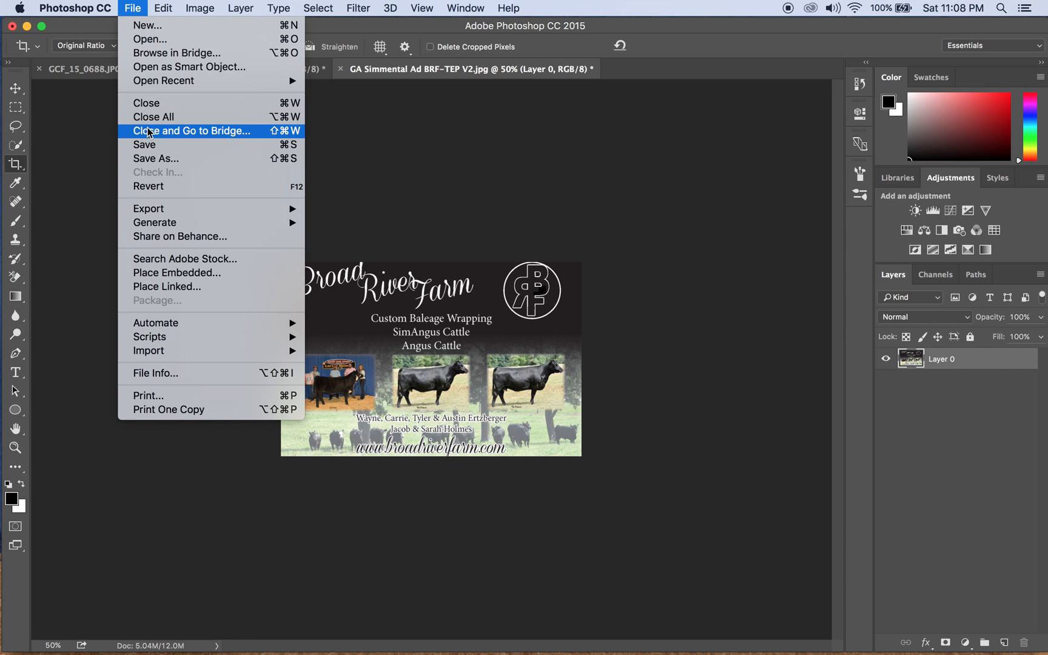
{"action": "left_click", "coordinate": [155, 163]}
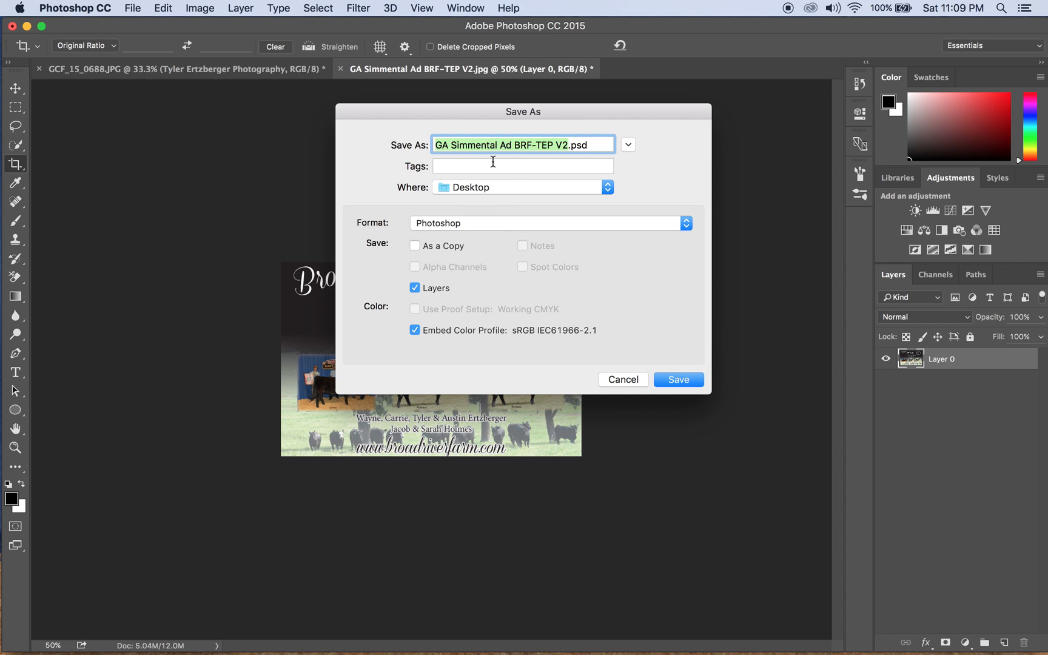
{"action": "left_click", "coordinate": [455, 224]}
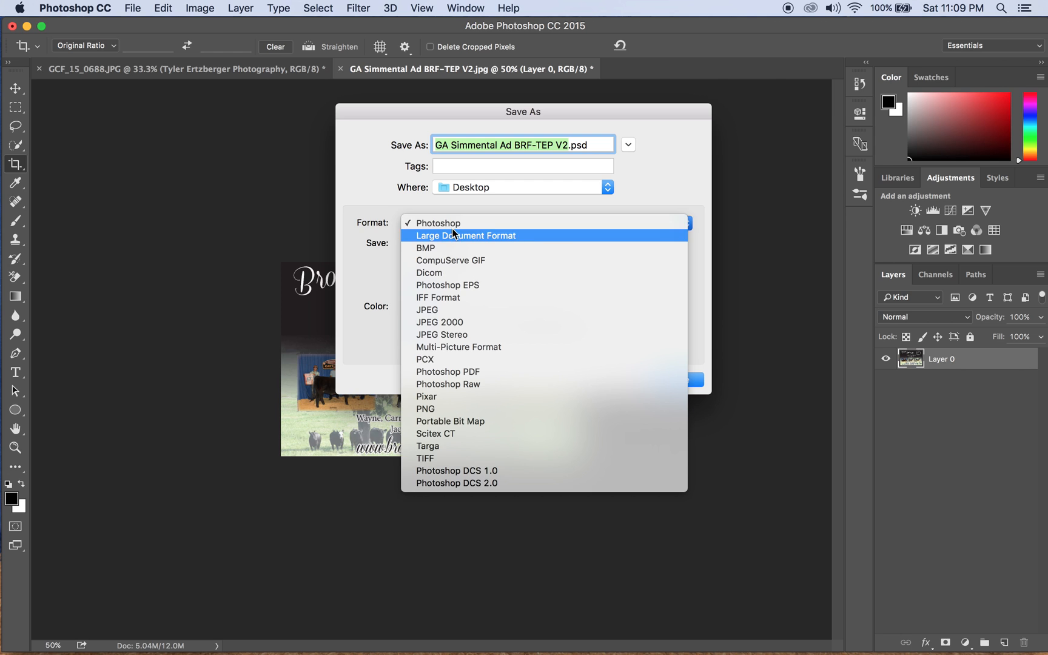
{"action": "left_click", "coordinate": [467, 310]}
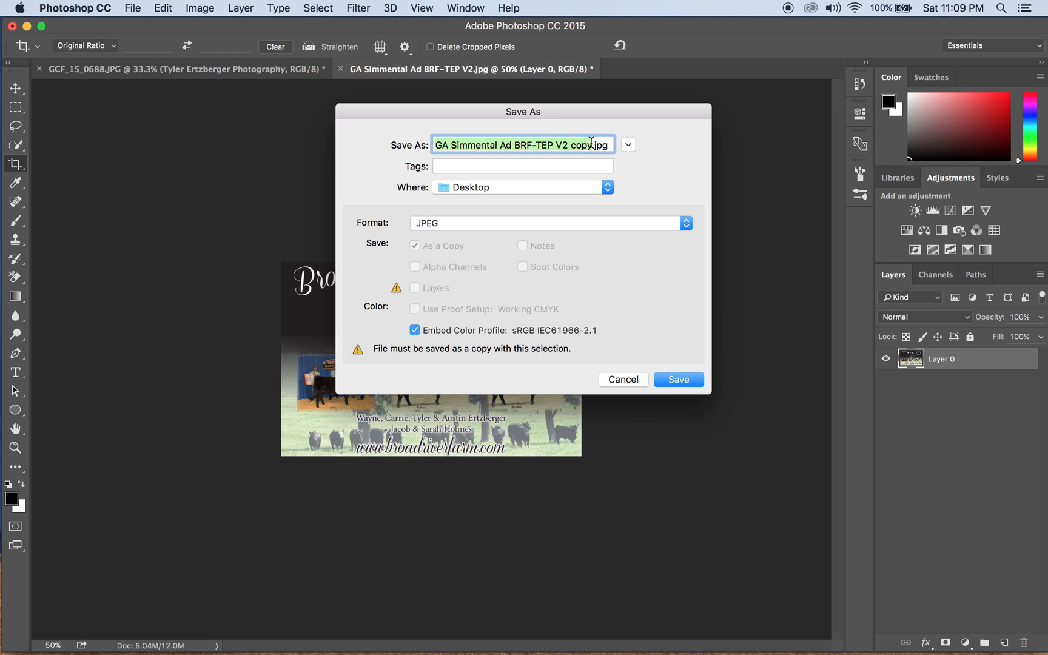
{"action": "left_click", "coordinate": [566, 146]}
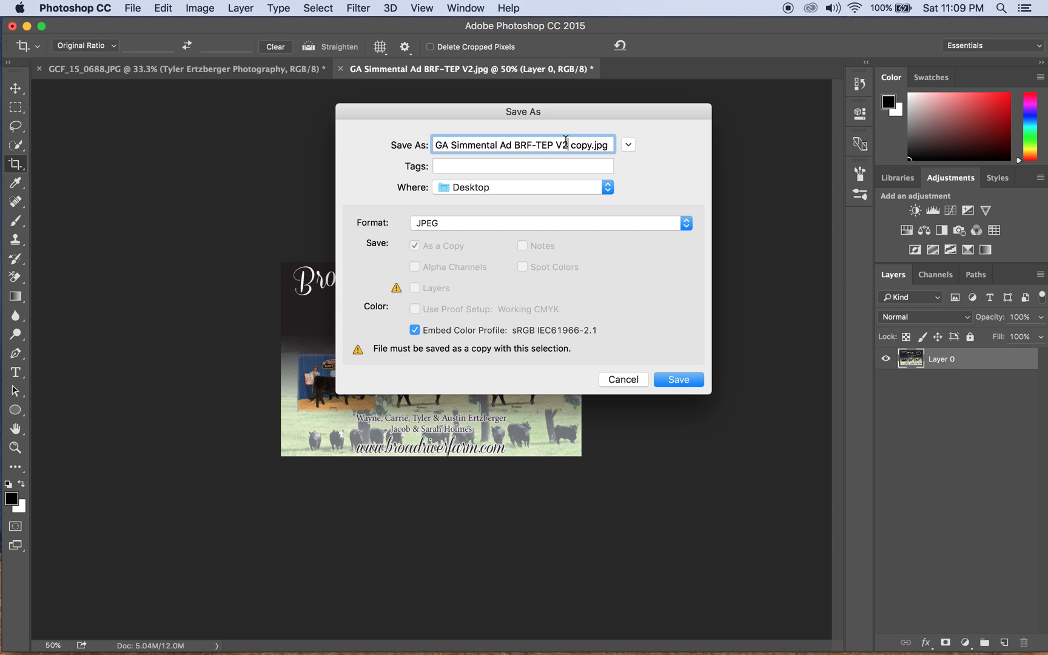
{"action": "key", "text": "BackSpace"}
{"action": "type", "text": "3"}
{"action": "left_click", "coordinate": [679, 379]}
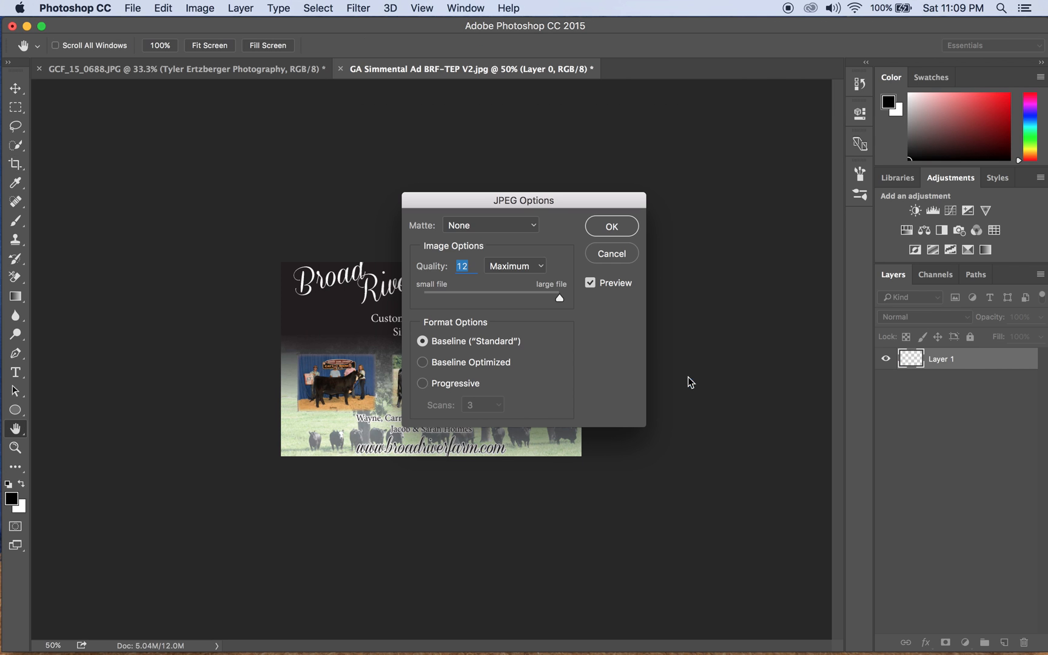
{"action": "left_click", "coordinate": [628, 227]}
{"action": "key", "text": "c"}
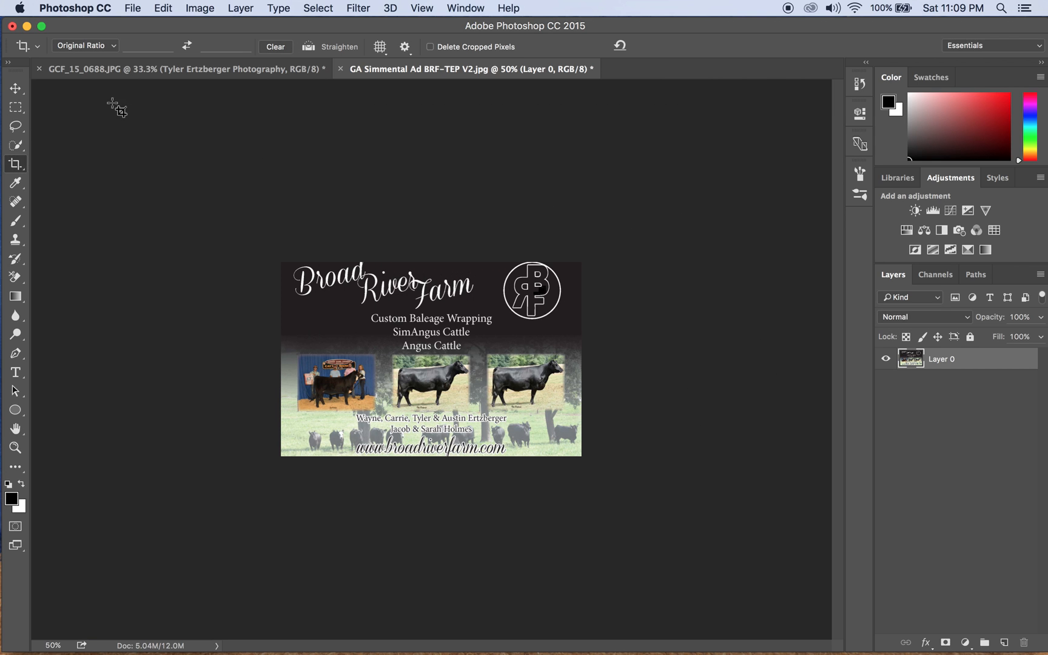
Minimize Photoshop, select the saved image on the desktop, and bring Chrome's Gmail window forward.
{"action": "left_click", "coordinate": [27, 27]}
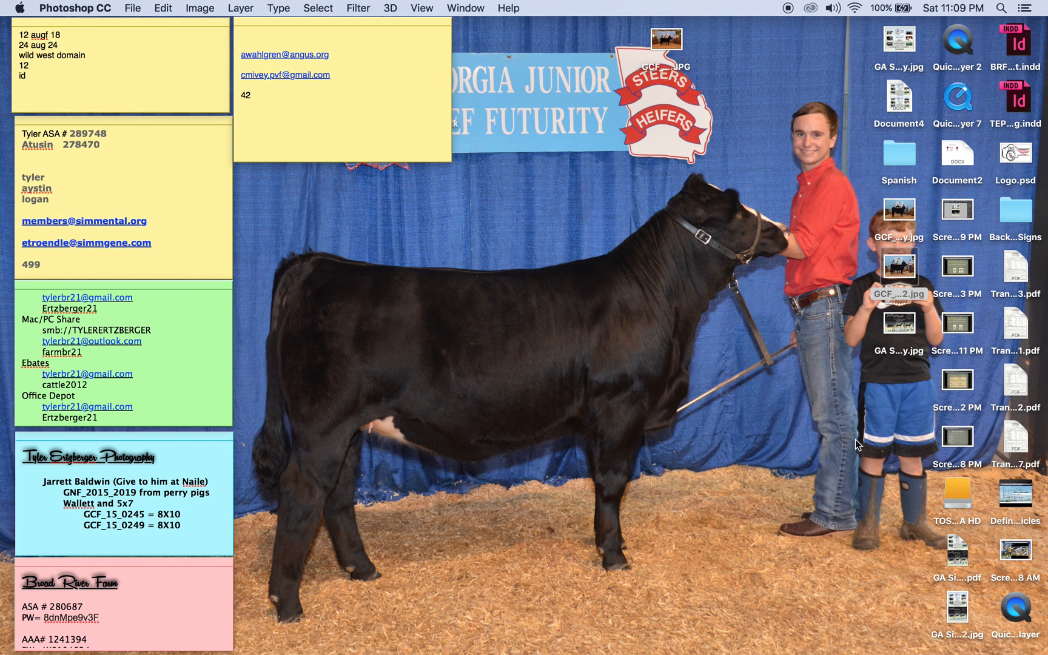
{"action": "left_click", "coordinate": [890, 316]}
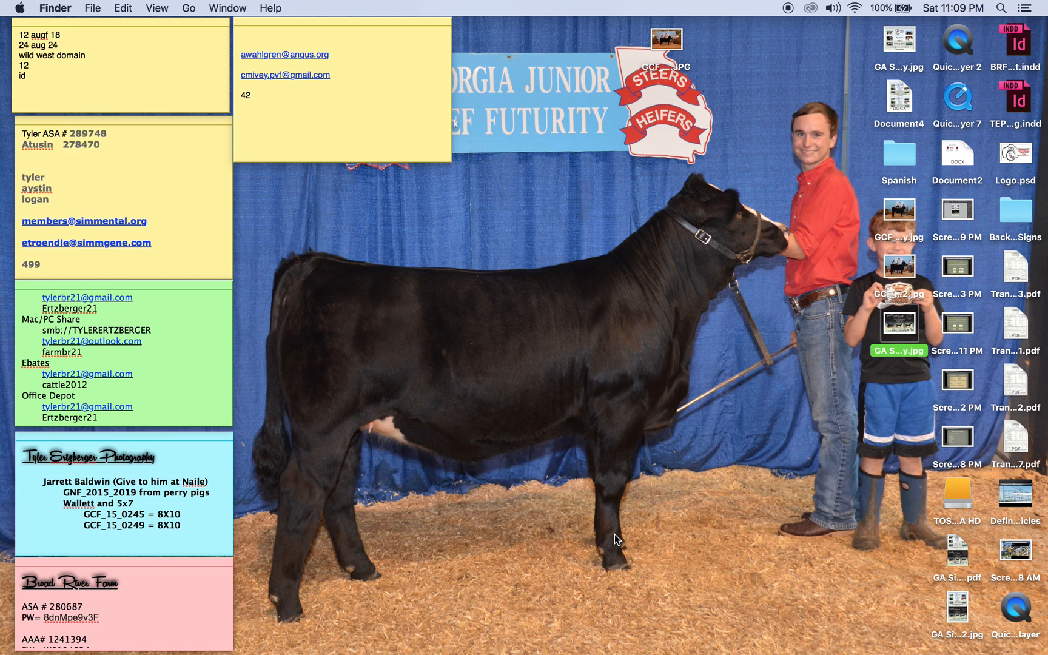
{"action": "mouse_move", "coordinate": [351, 646]}
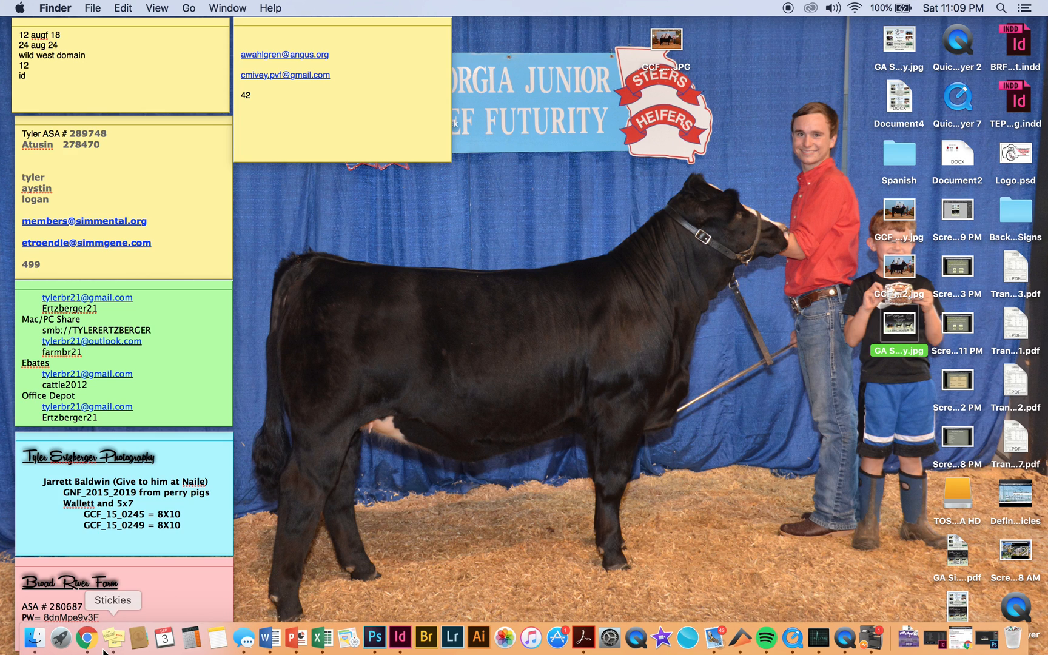
{"action": "left_click", "coordinate": [87, 639]}
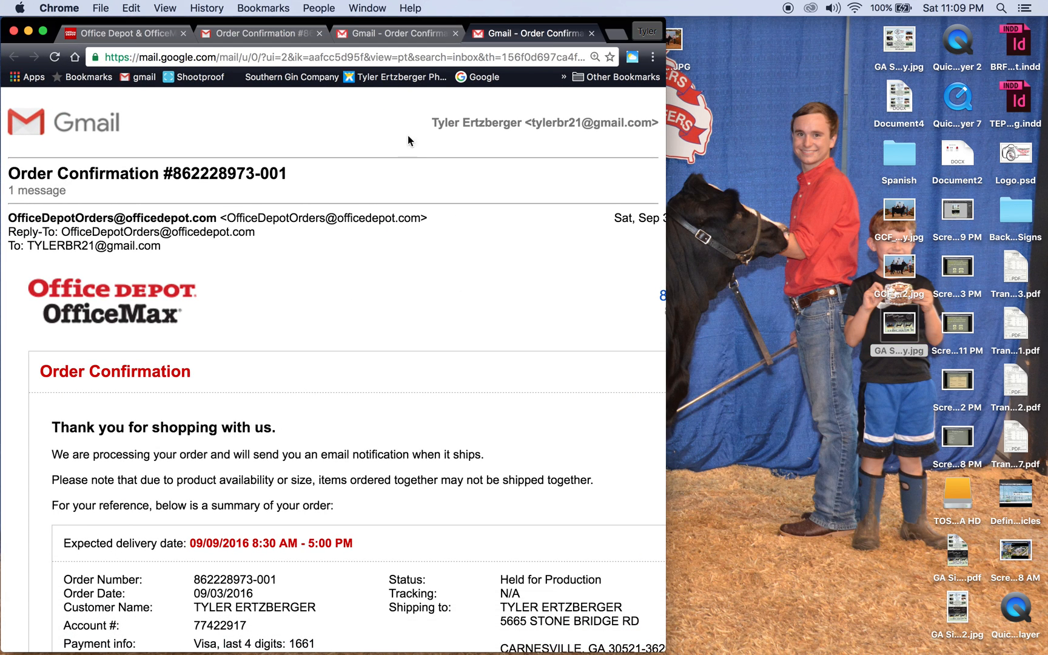
Maximize Chrome, go to the Gmail inbox, start a new message, and close the Office Depot tab.
{"action": "left_click", "coordinate": [42, 31]}
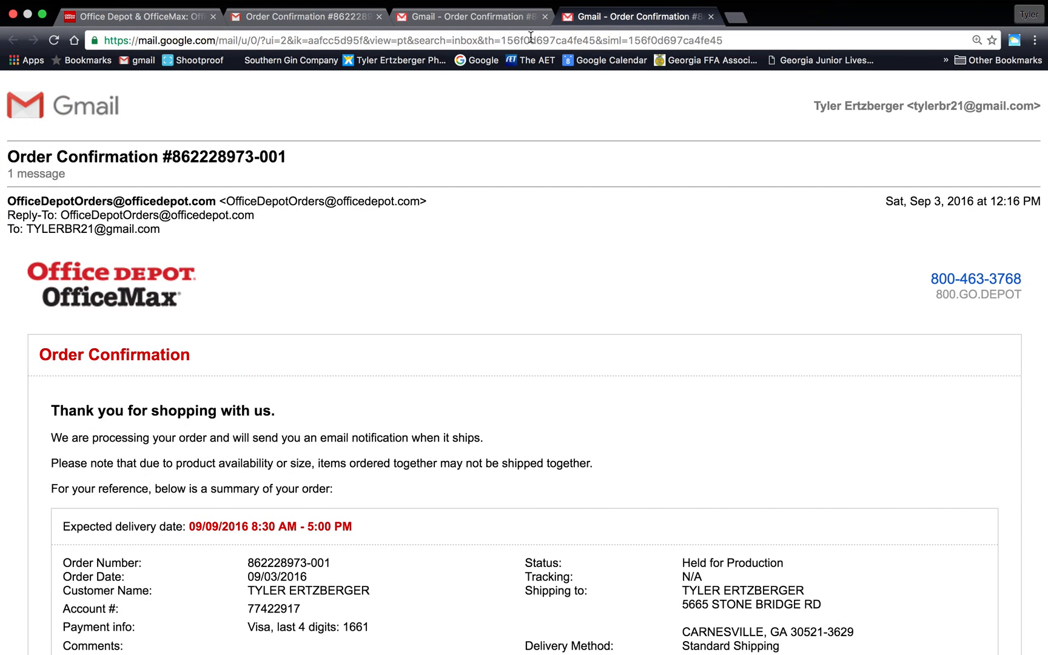
{"action": "left_click", "coordinate": [127, 63]}
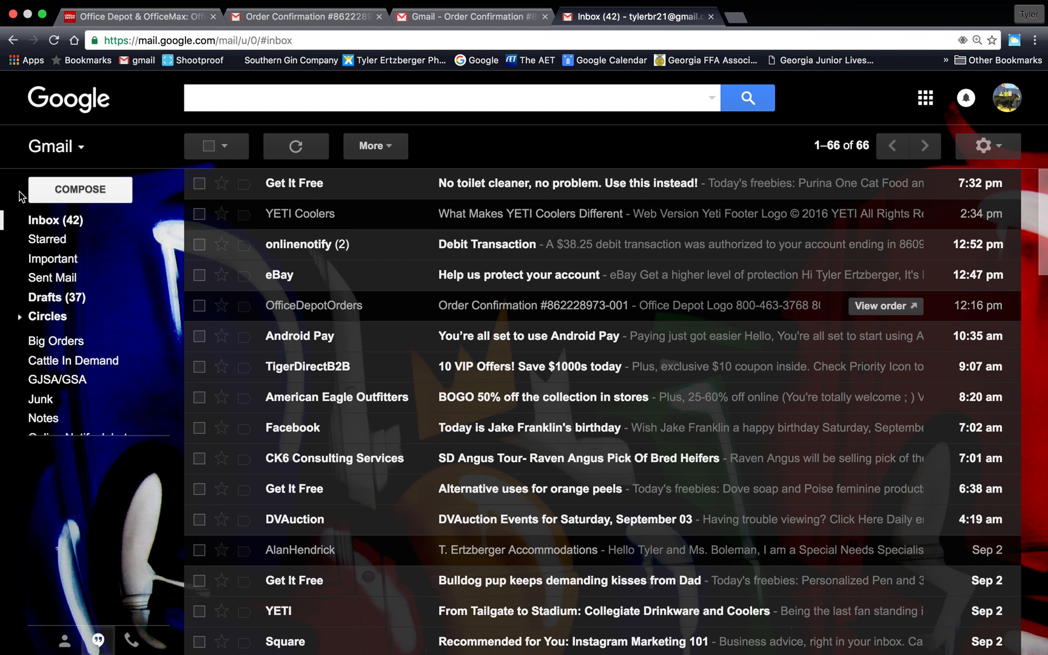
{"action": "left_click", "coordinate": [101, 183]}
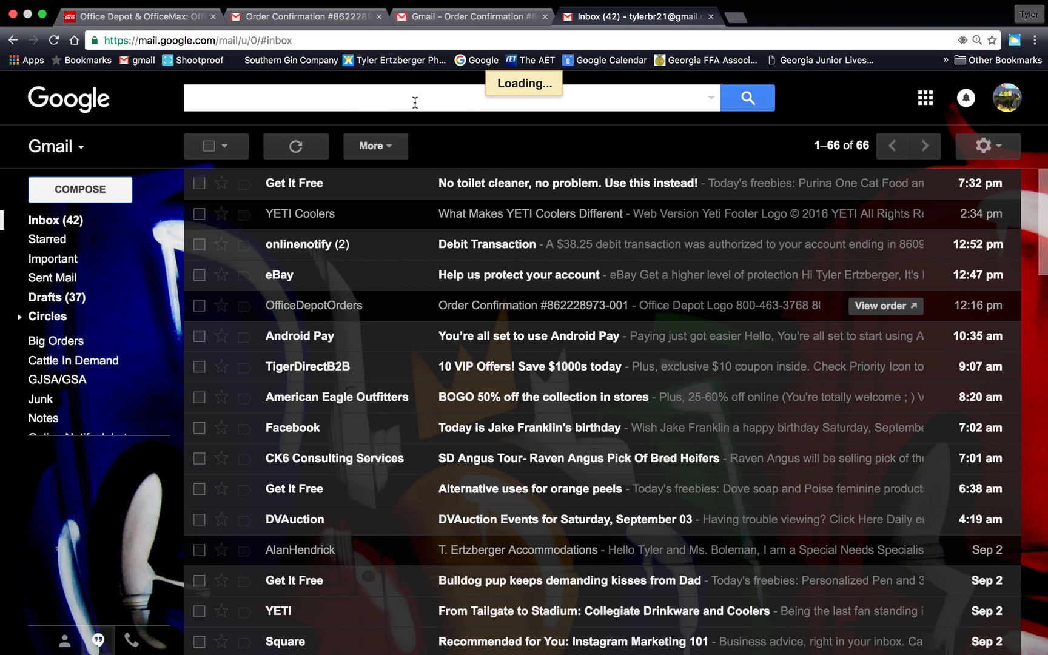
{"action": "left_click", "coordinate": [212, 16]}
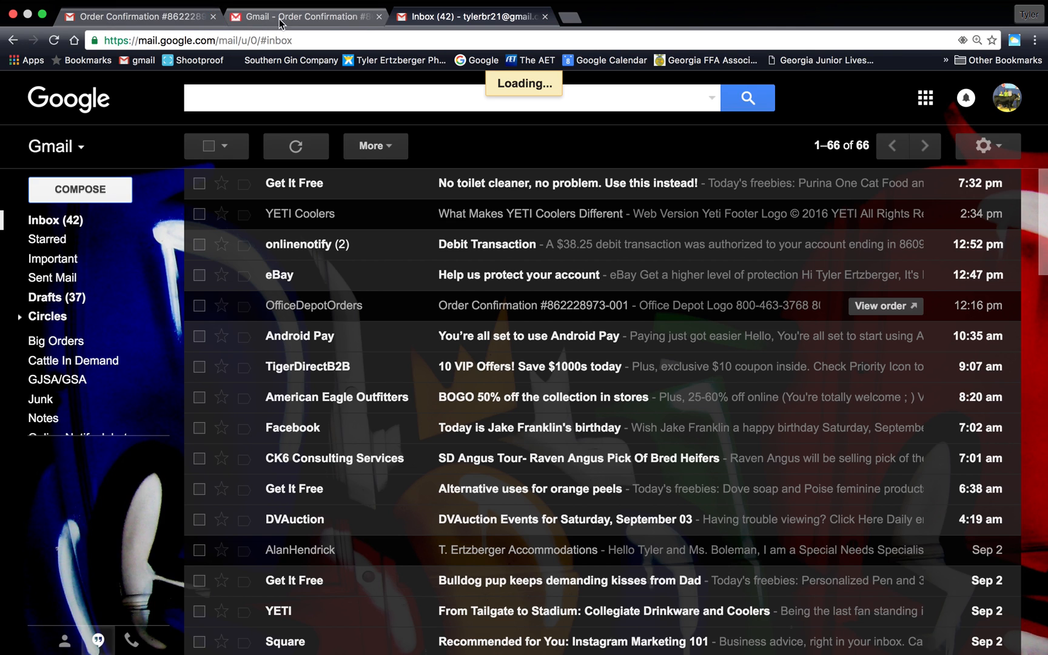
Close the order confirmation tabs and start a new Gmail message addressed to the user's own e-mail.
{"action": "left_click", "coordinate": [213, 16]}
{"action": "left_click", "coordinate": [213, 16]}
{"action": "left_click", "coordinate": [103, 191]}
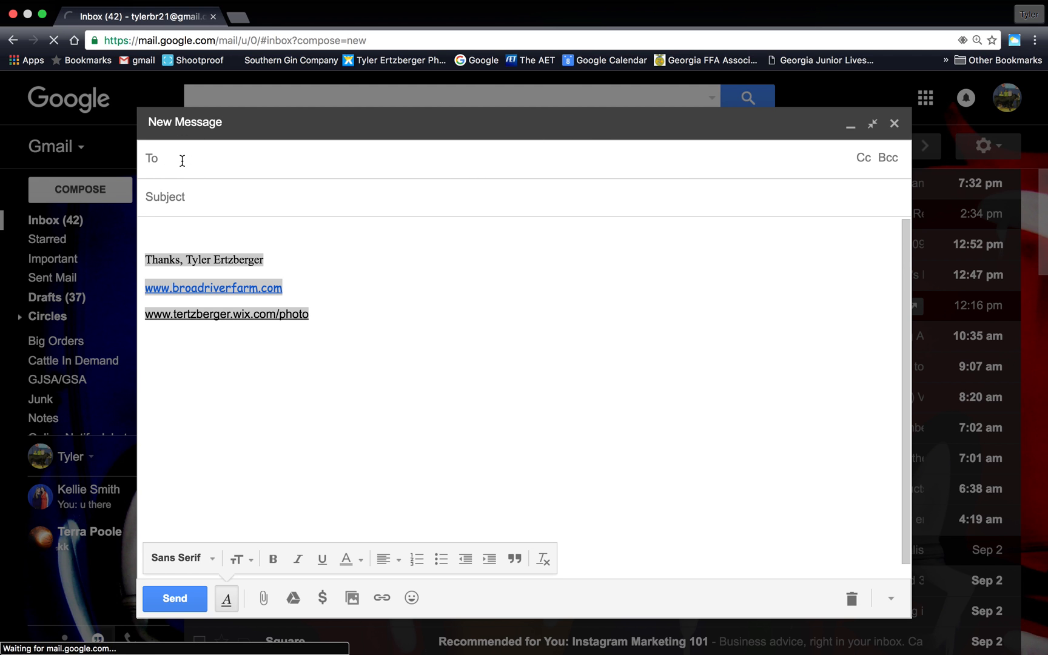
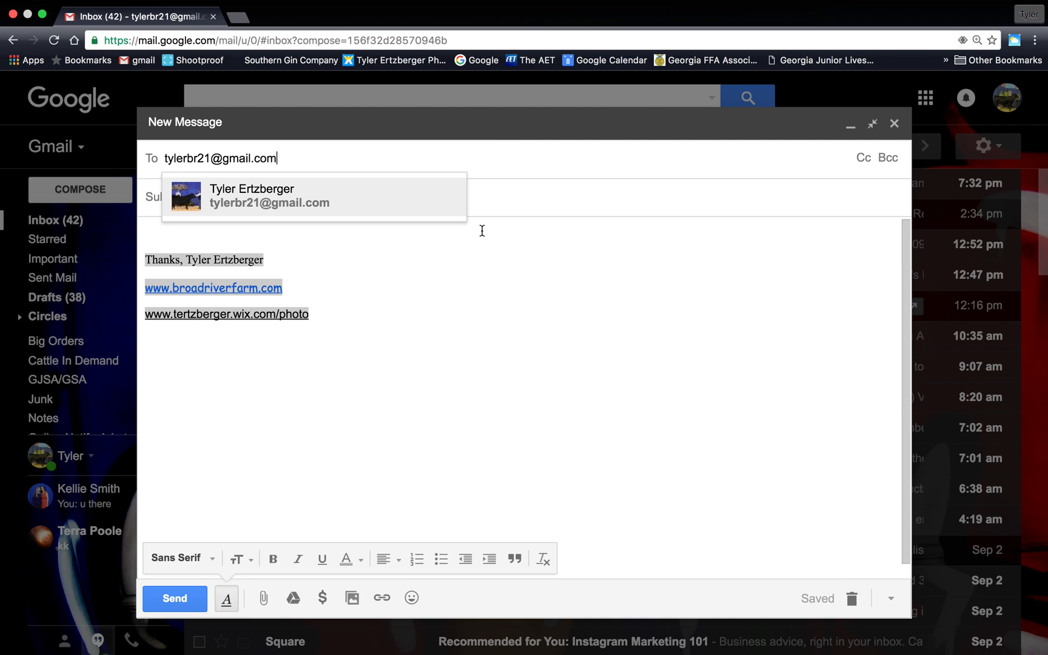
{"action": "left_click", "coordinate": [482, 232]}
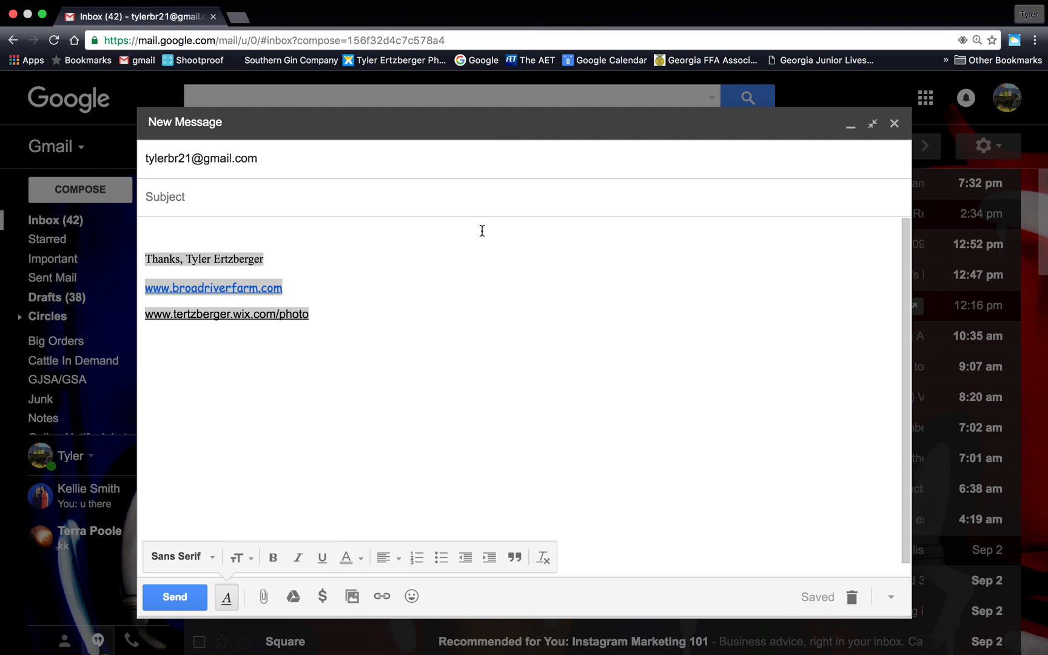
Enter the photography business name as subject and 'Thank you for the order' as the body.
{"action": "left_click", "coordinate": [194, 201]}
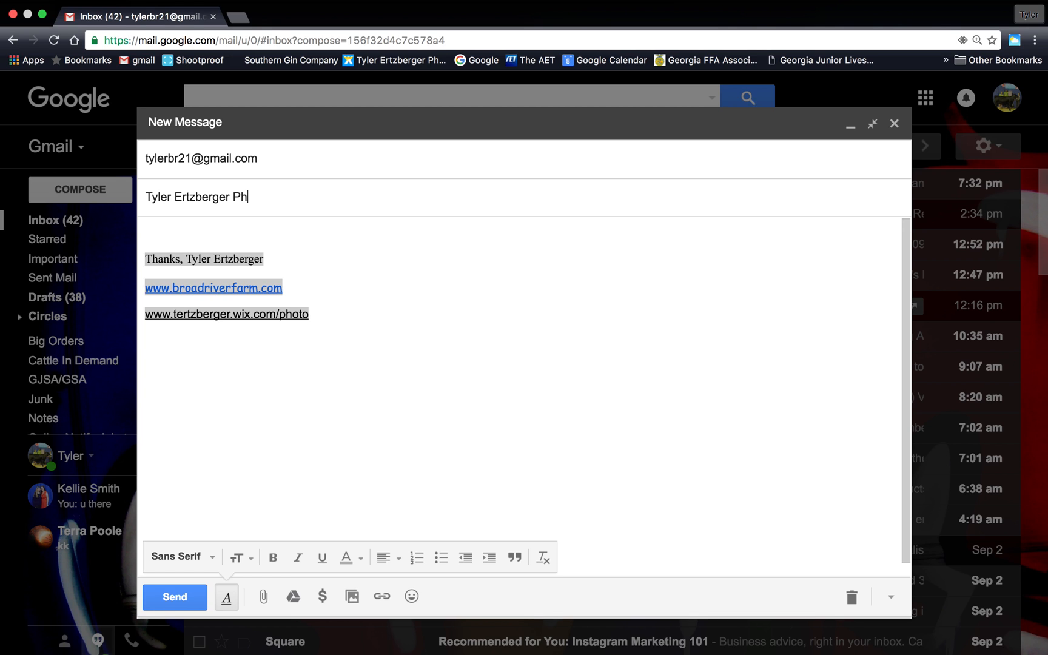
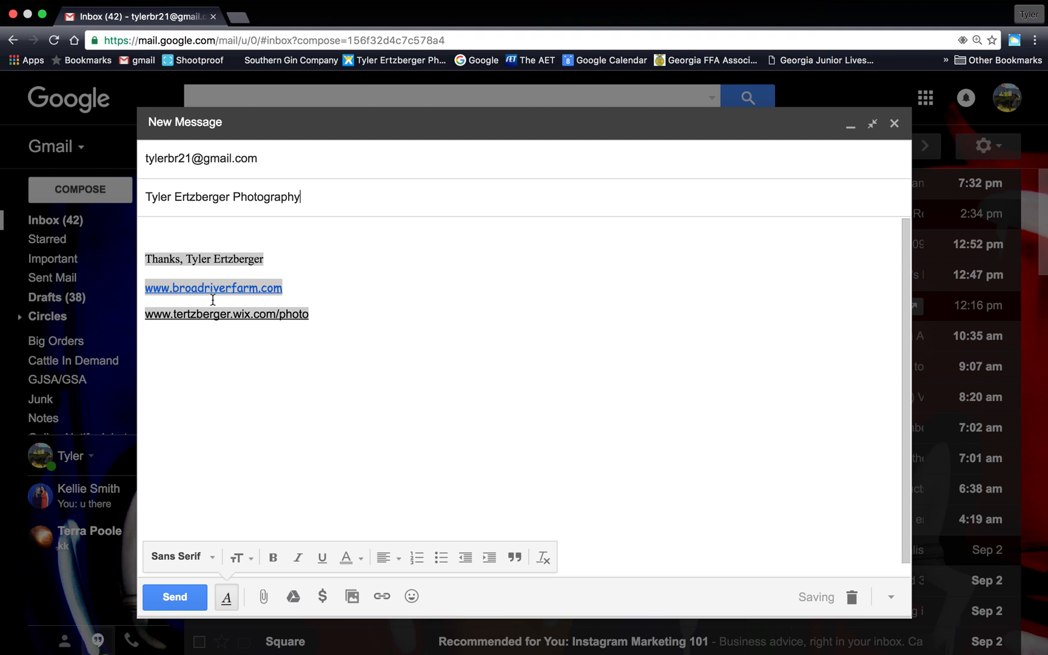
{"action": "left_click", "coordinate": [189, 230]}
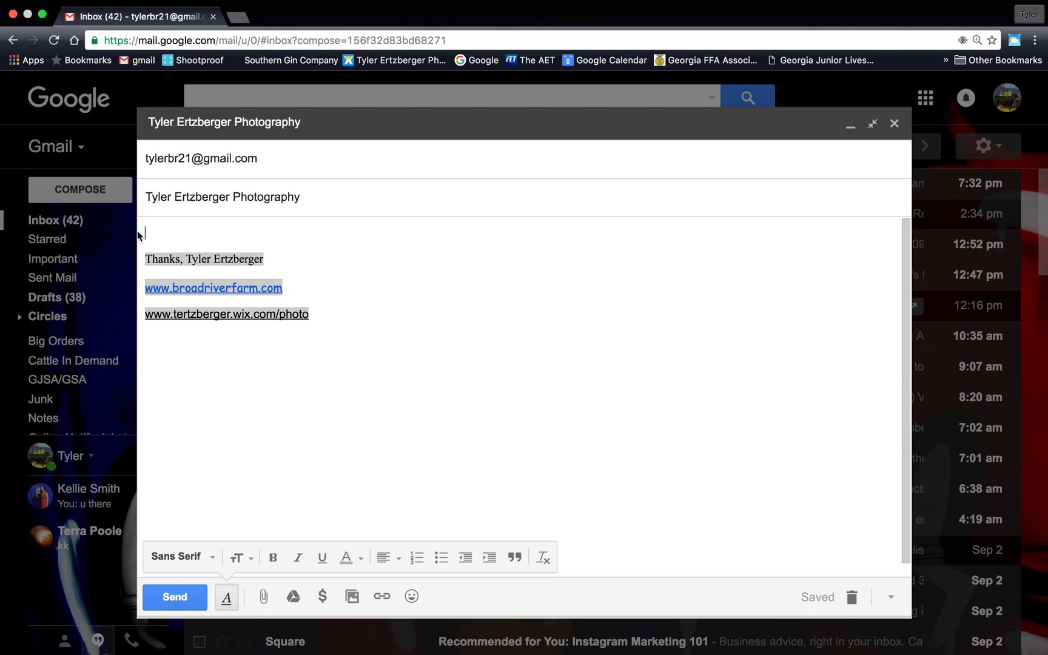
{"action": "type", "text": "Thank you for the order."}
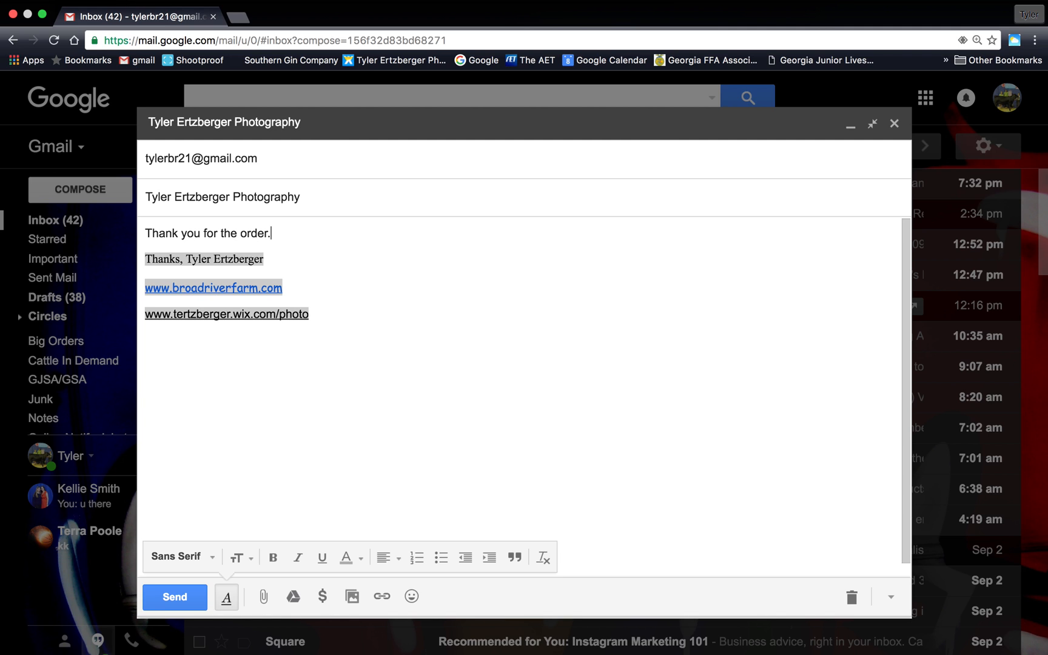
Attach GA Simmental Ad BRF-TEP V3 copy.jpg from the Desktop to the draft.
{"action": "left_click", "coordinate": [264, 599]}
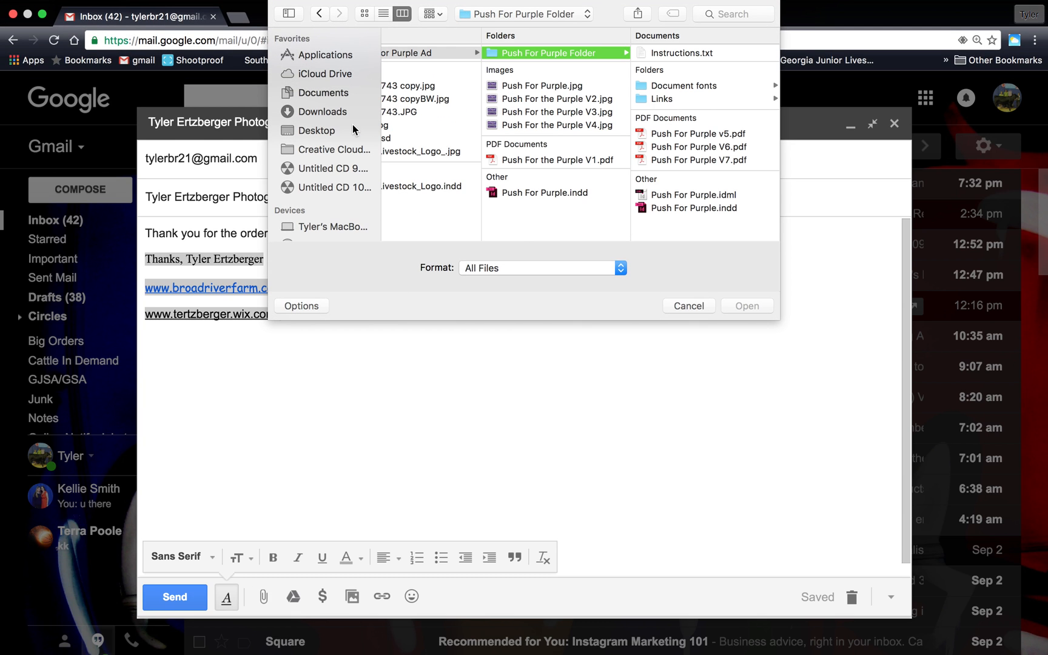
{"action": "left_click", "coordinate": [318, 132]}
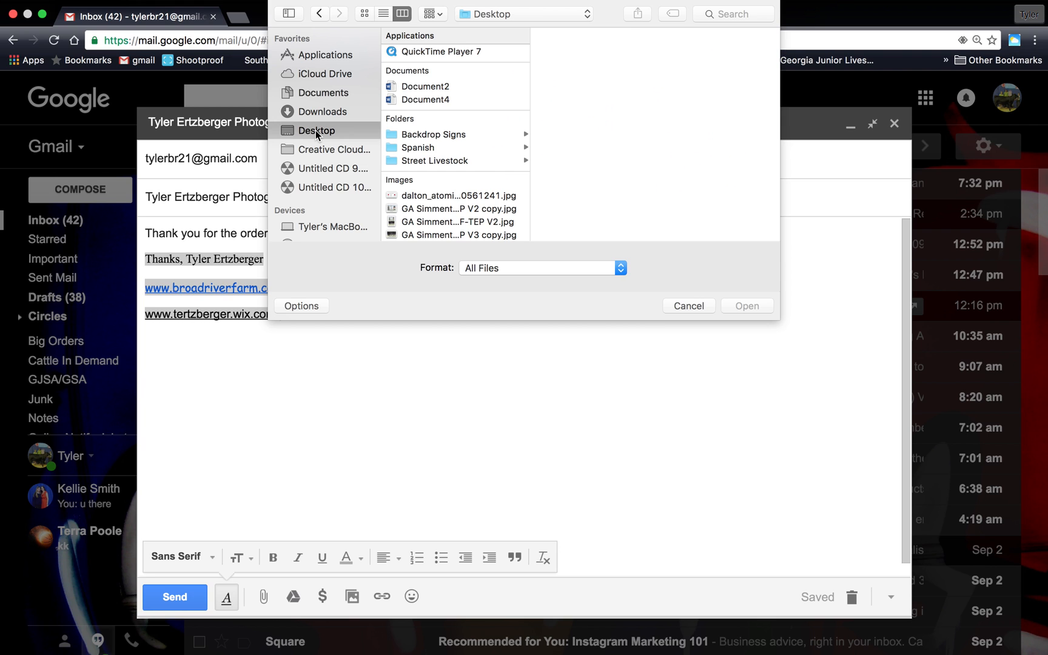
{"action": "scroll", "coordinate": [499, 139], "scroll_direction": "down", "scroll_amount": 3}
{"action": "scroll", "coordinate": [500, 138], "scroll_direction": "down", "scroll_amount": 1}
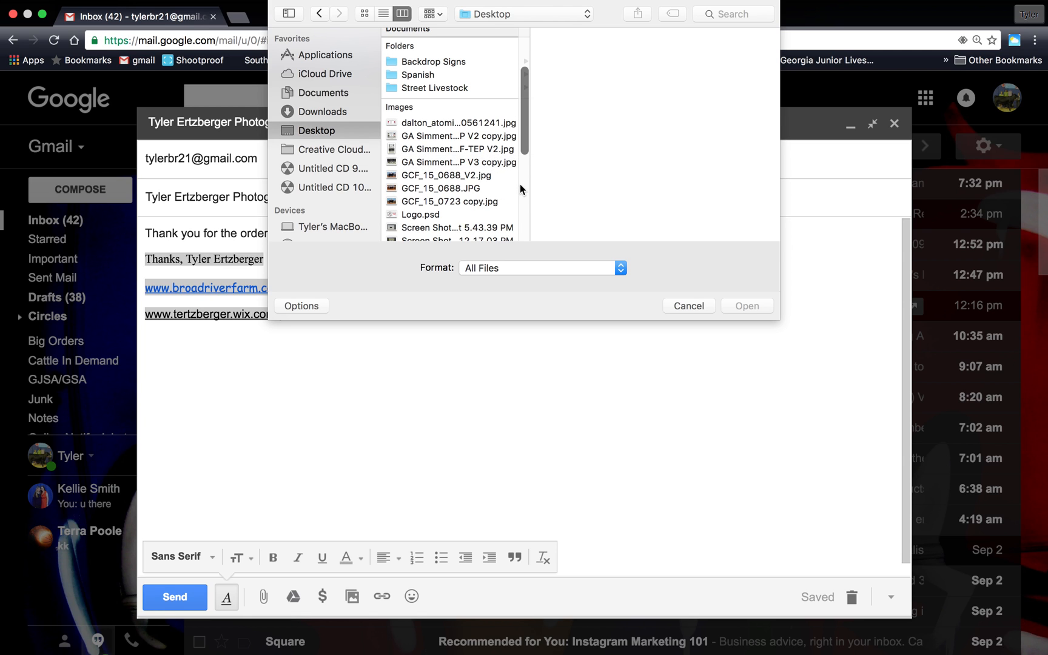
{"action": "left_click_drag", "start_coordinate": [532, 183], "coordinate": [684, 181]}
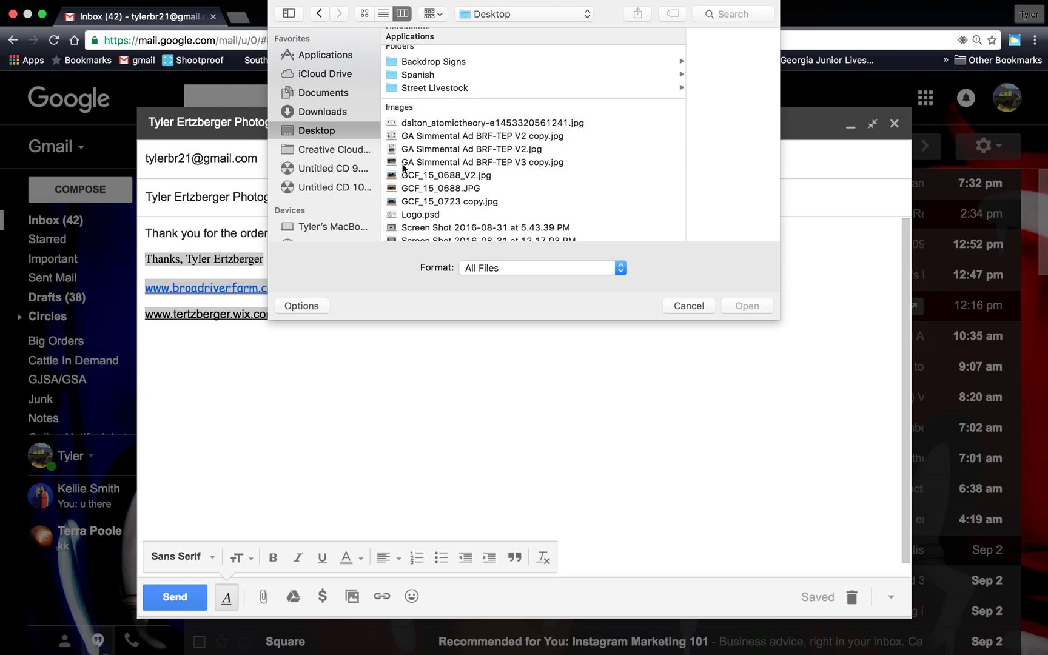
{"action": "left_click", "coordinate": [510, 162]}
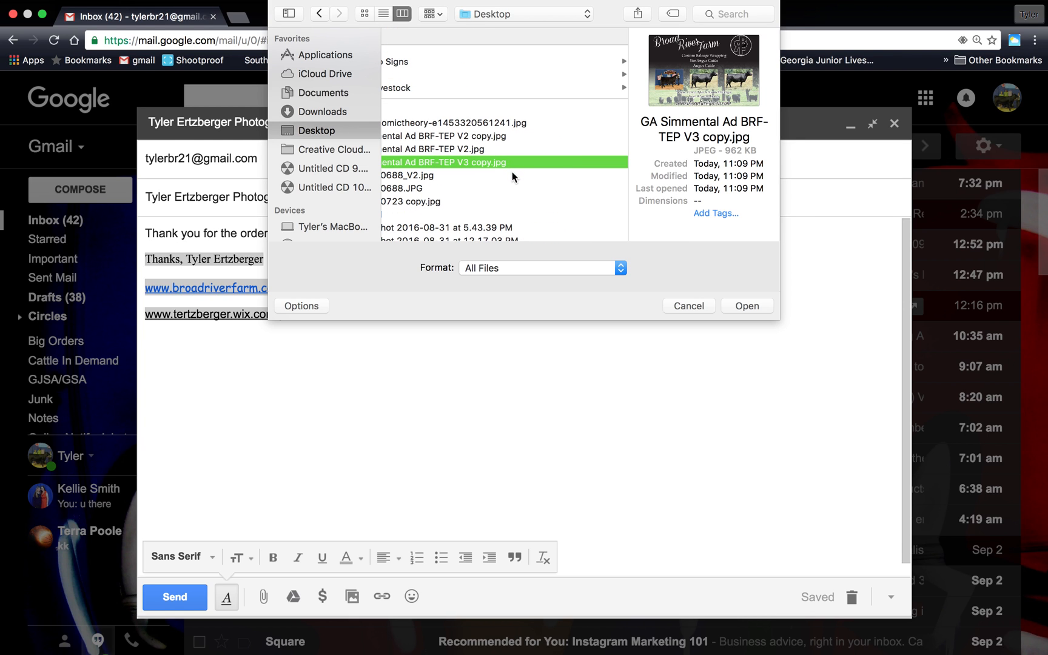
{"action": "left_click", "coordinate": [750, 305]}
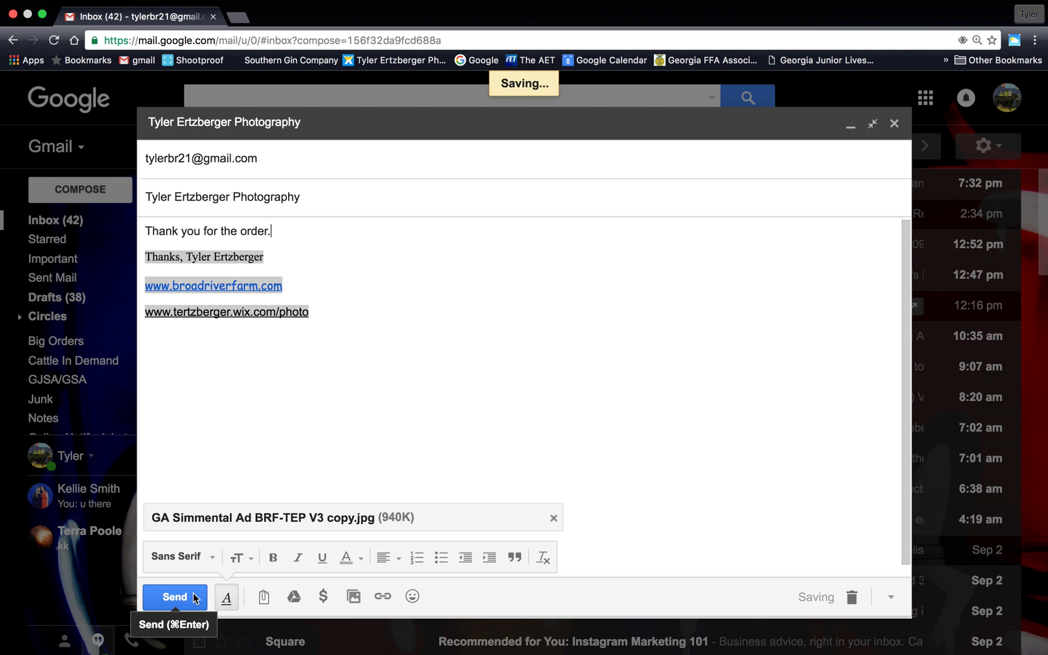
Send the email with the ad attached and close the Chrome window.
{"action": "left_click", "coordinate": [195, 598]}
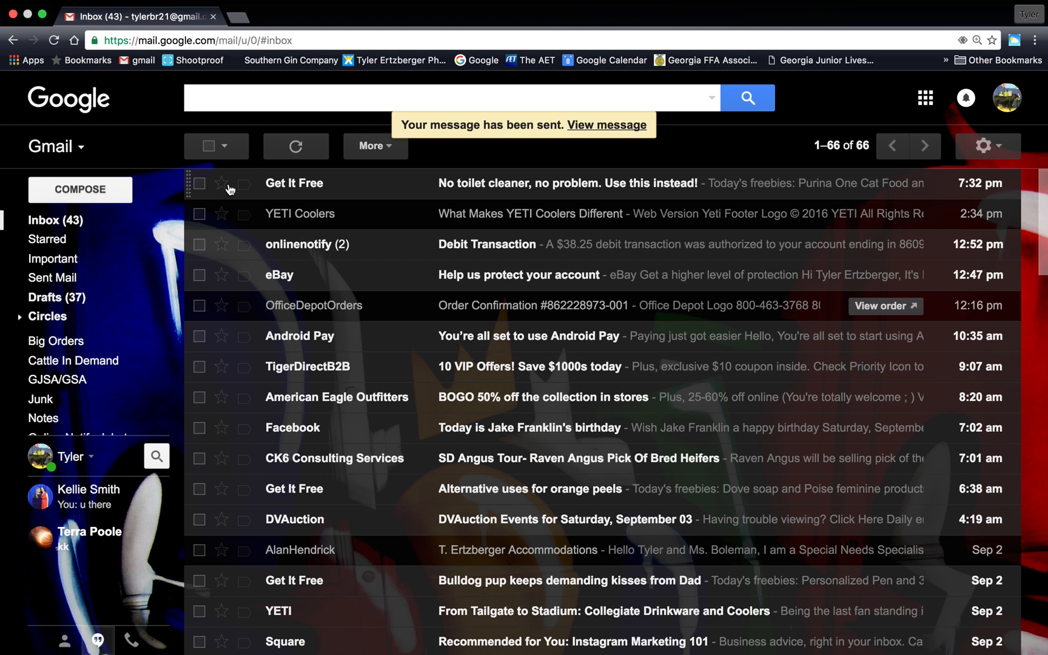
{"action": "scroll", "coordinate": [230, 214], "scroll_direction": "down", "scroll_amount": 3}
{"action": "scroll", "coordinate": [225, 211], "scroll_direction": "up", "scroll_amount": 3}
{"action": "left_click", "coordinate": [13, 15]}
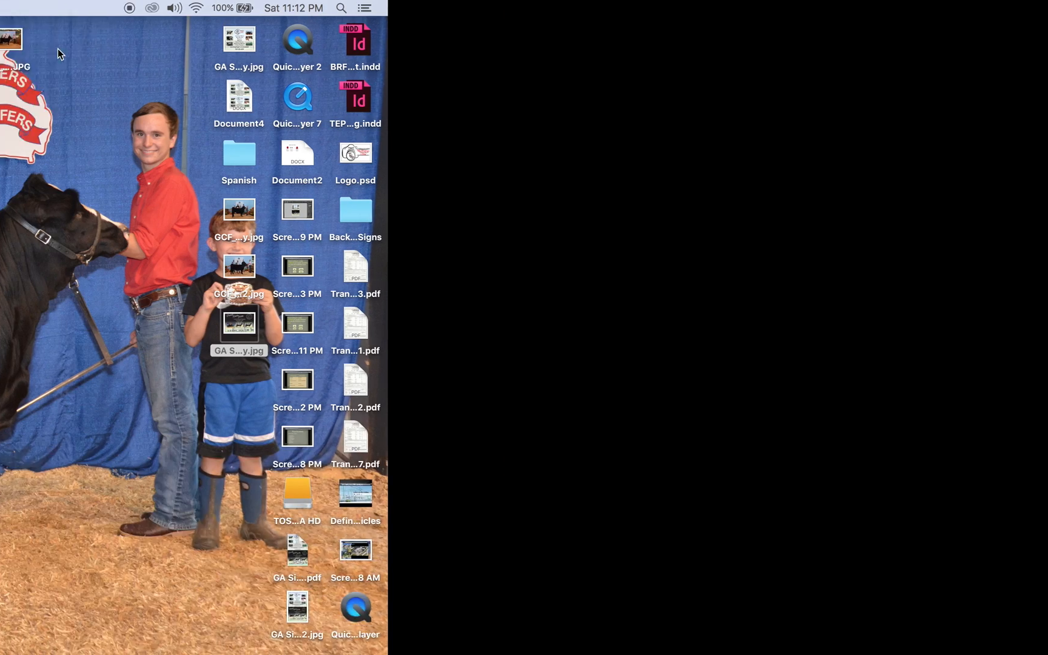